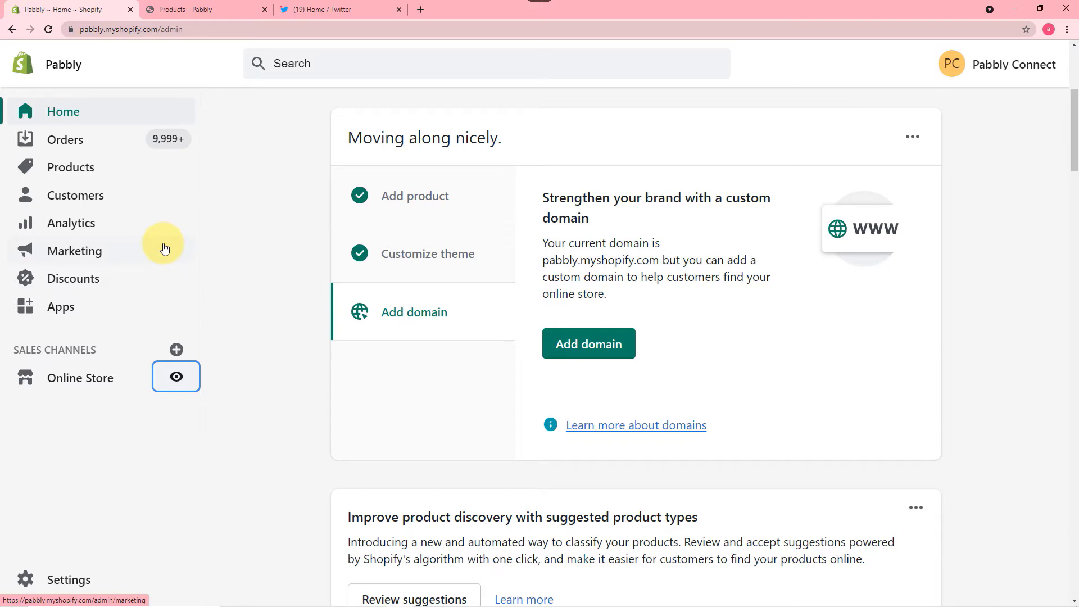
- Open the product list in the Shopify admin and start adding a new product
click(307, 14)
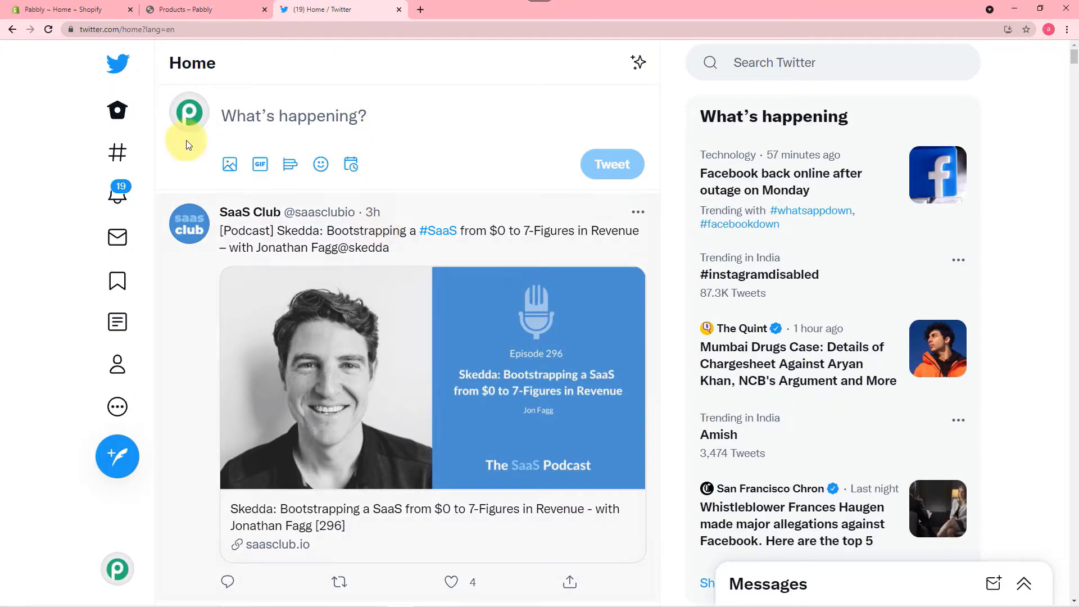
click(80, 11)
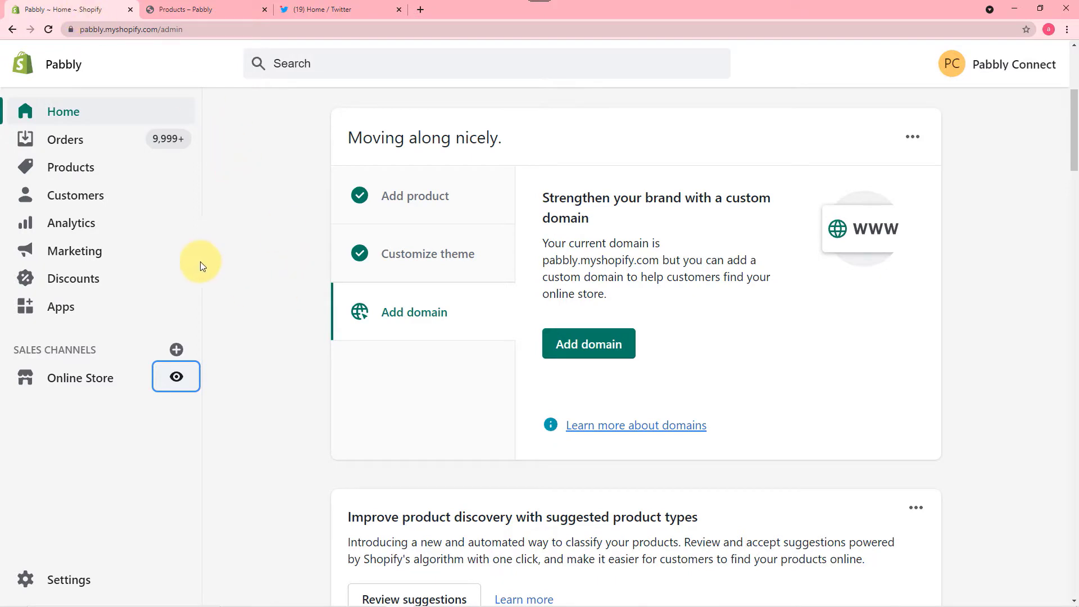
click(84, 172)
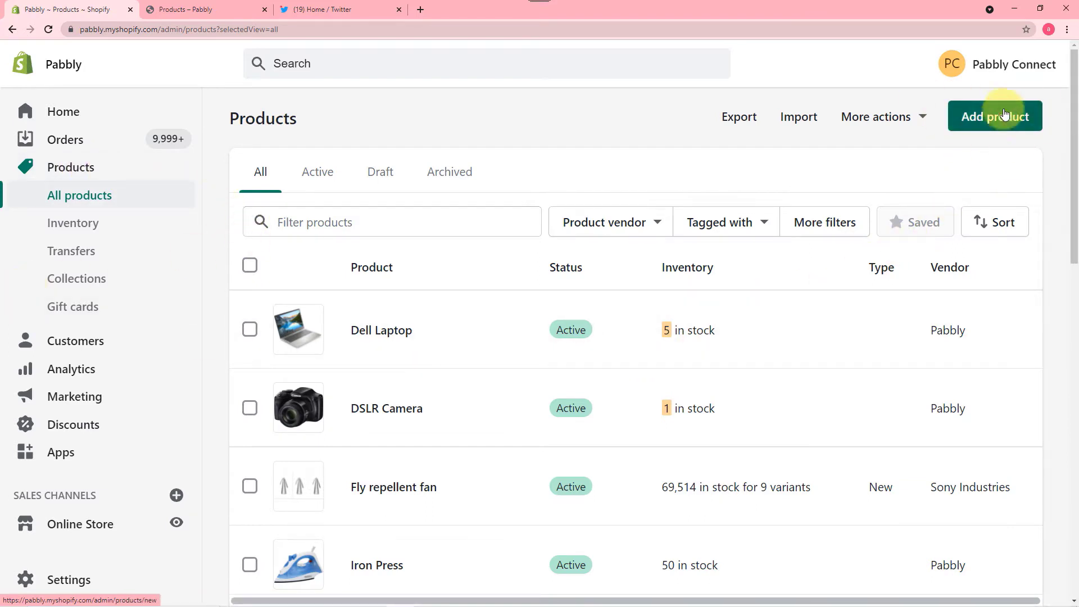
click(980, 120)
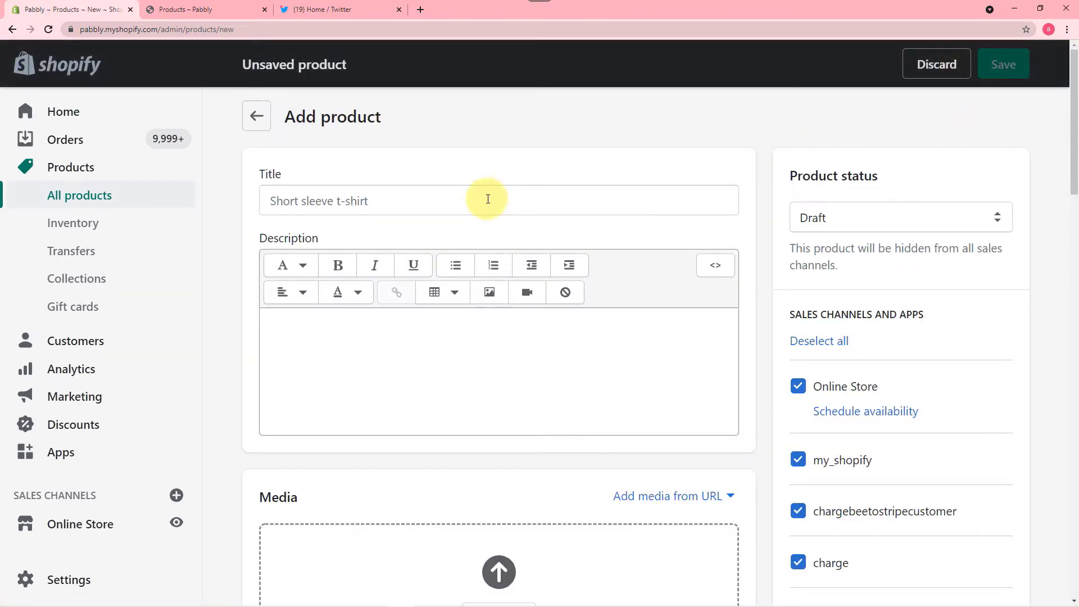
scroll(488, 199, down, 1)
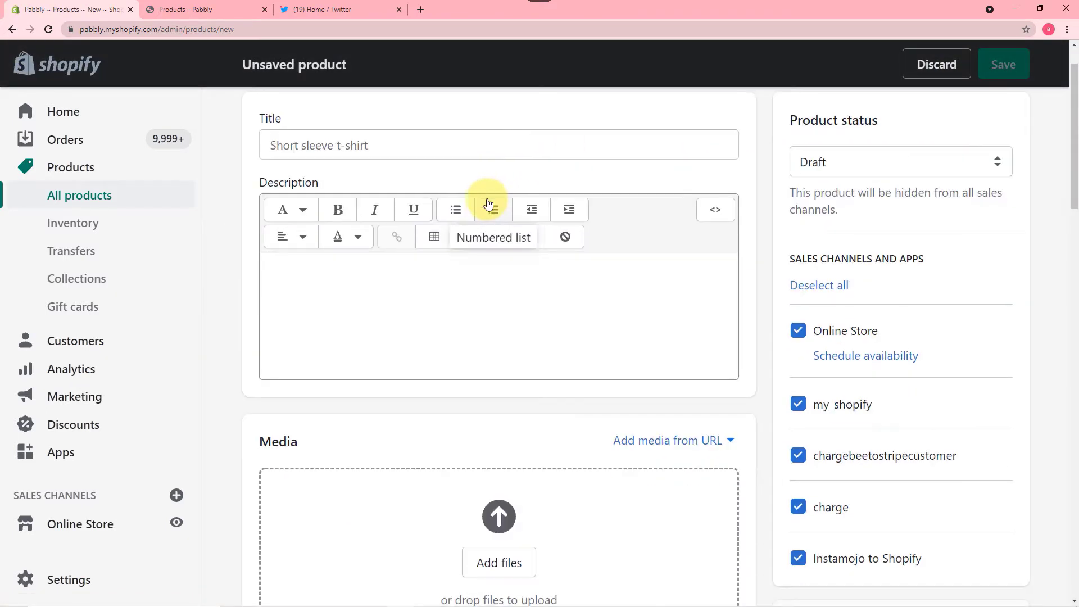
scroll(488, 204, up, 1)
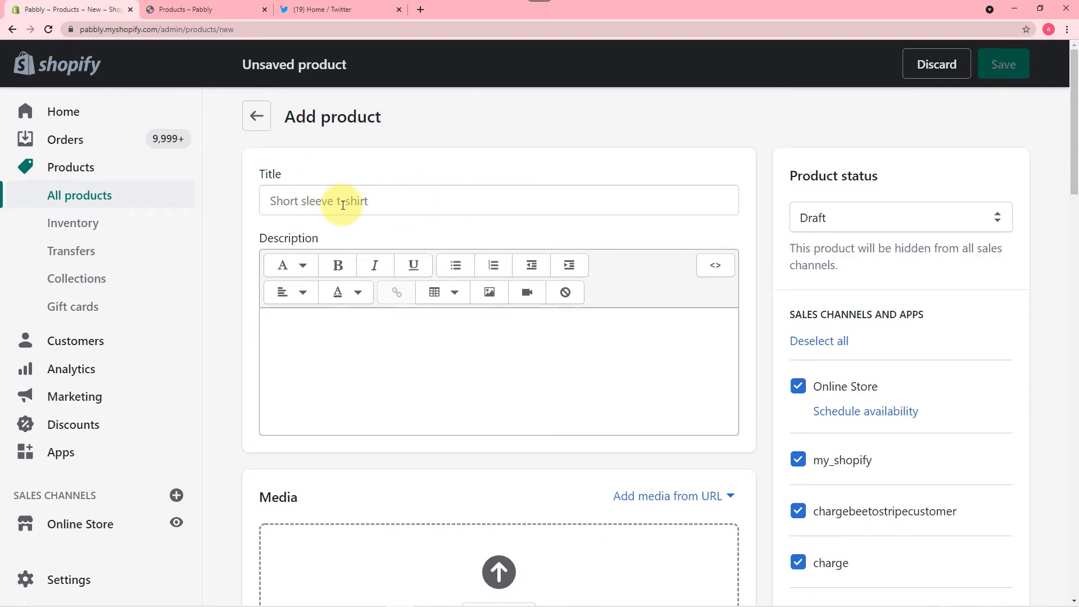
scroll(392, 379, down, 4)
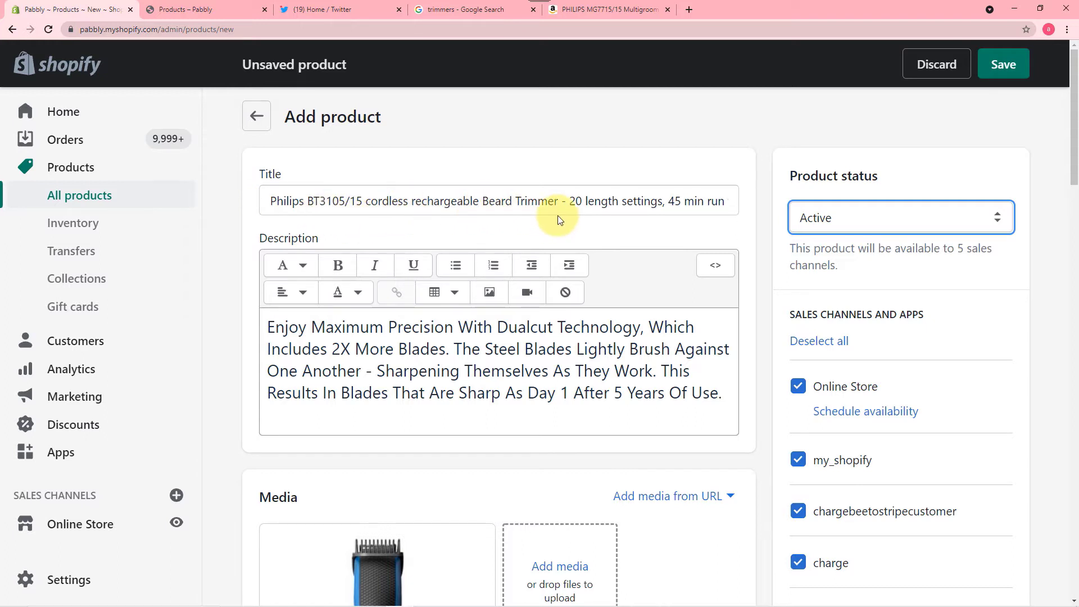
- Review the Philips BT3105/15 beard trimmer's description, media, pricing, inventory and status, and save the product
scroll(238, 285, down, 2)
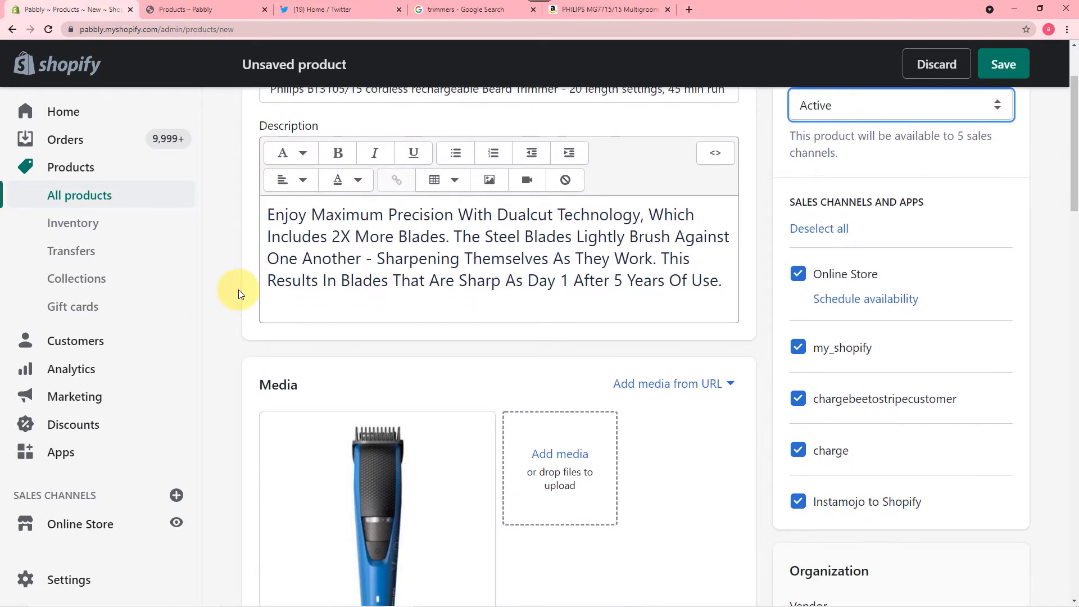
scroll(238, 289, down, 4)
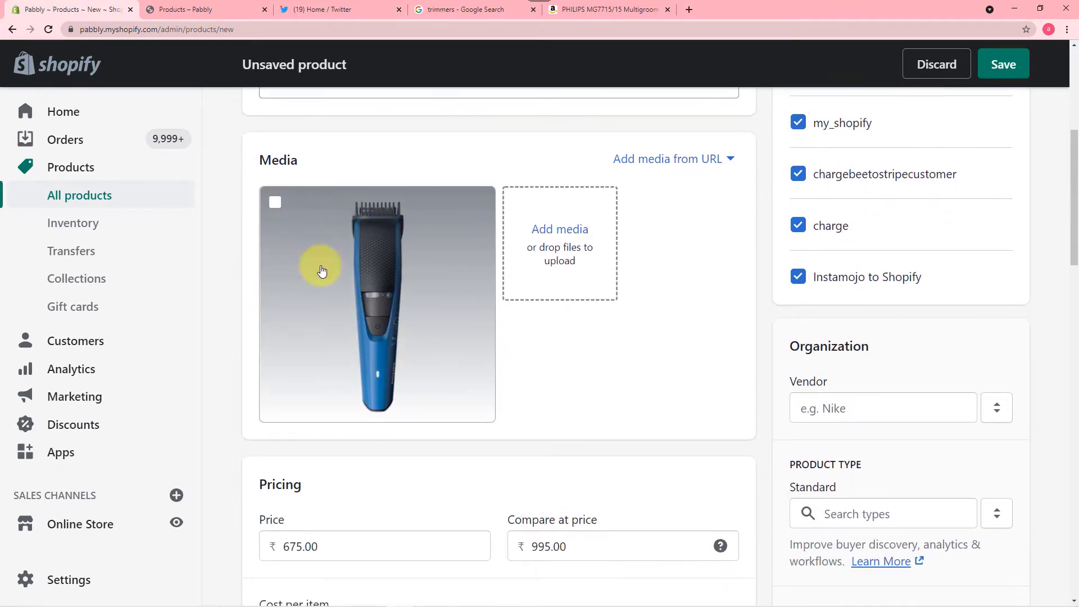
scroll(222, 271, down, 3)
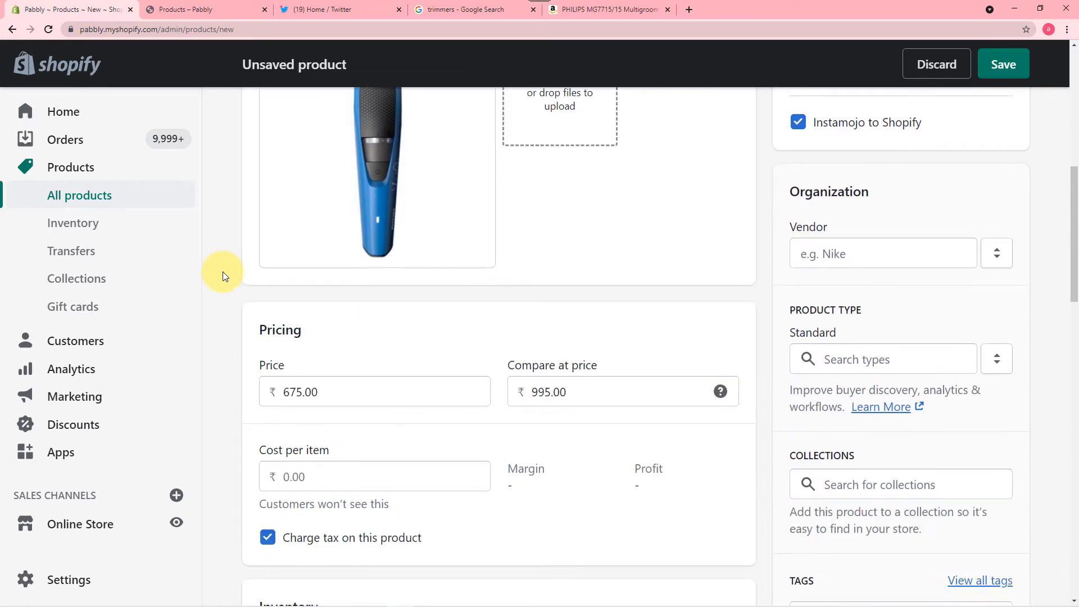
scroll(224, 275, down, 2)
scroll(466, 312, down, 6)
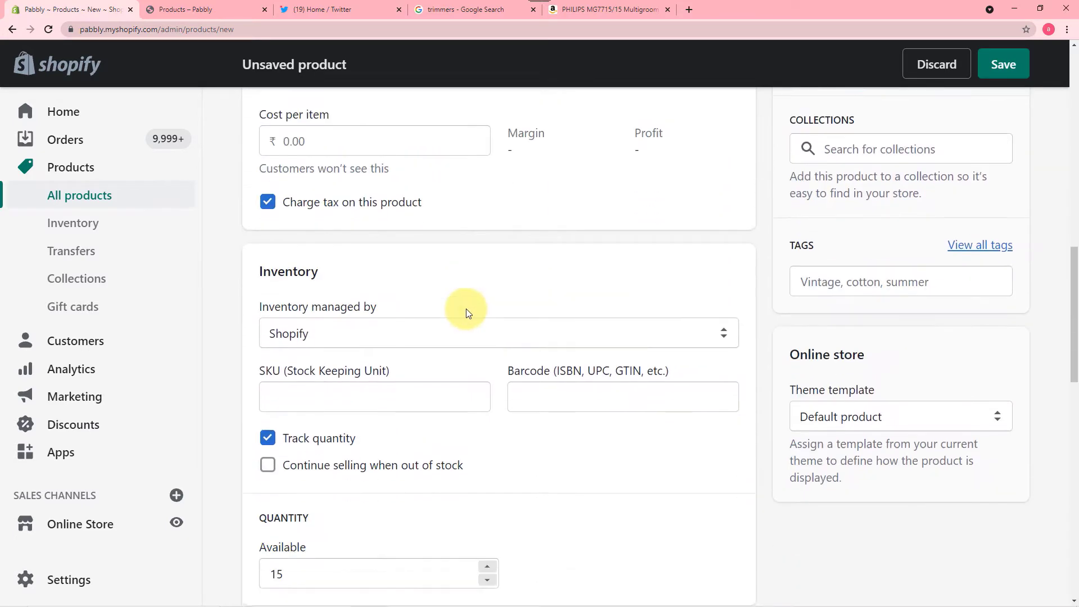
scroll(466, 312, down, 4)
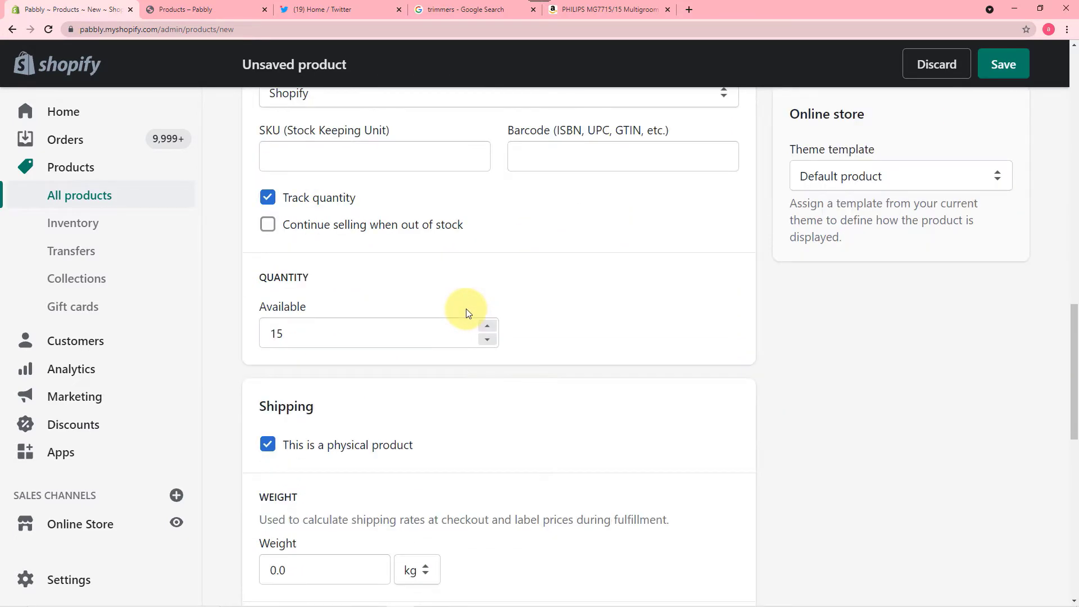
scroll(466, 310, up, 15)
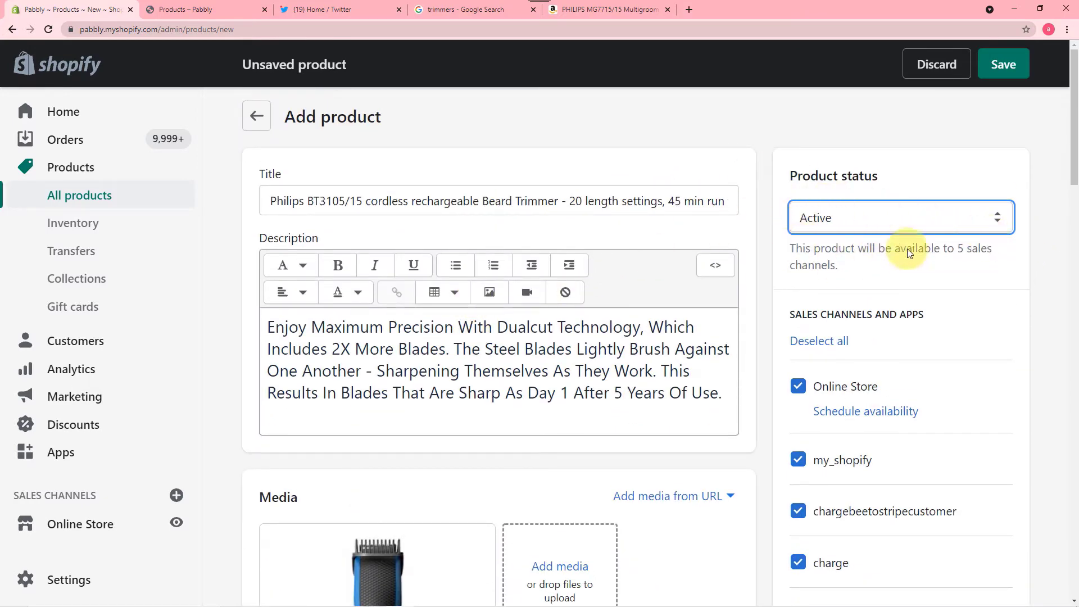
click(1001, 270)
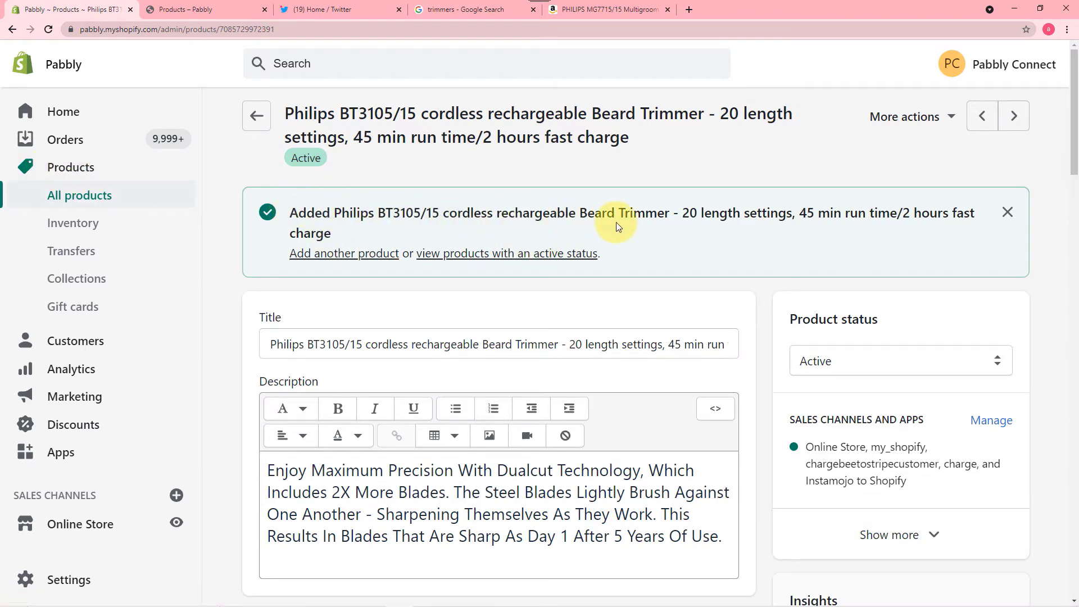
- Preview the online store and find the new Philips beard trimmer in the Catalog
click(174, 523)
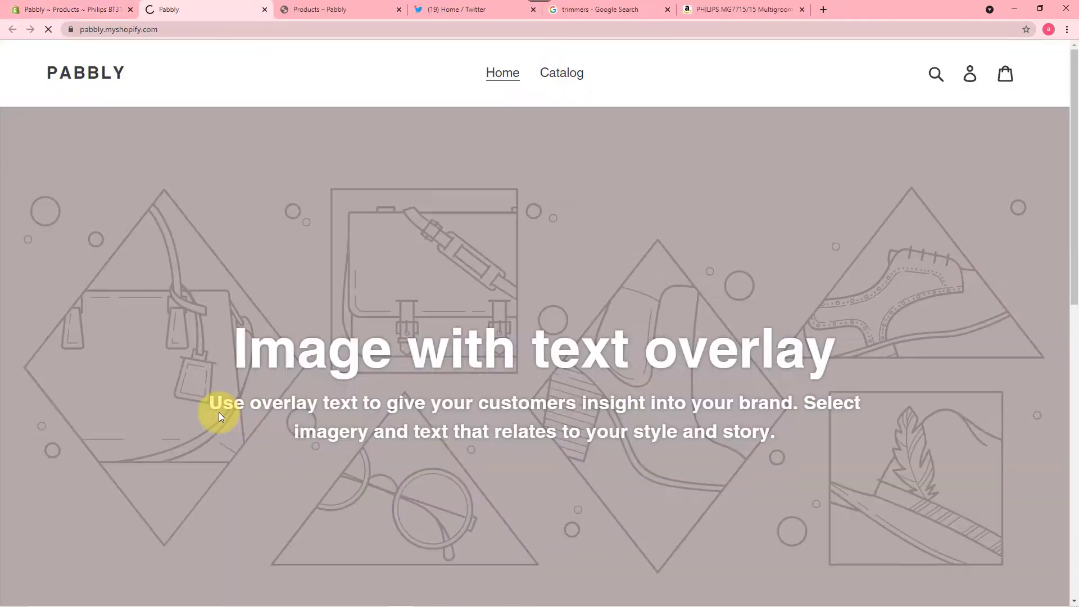
click(573, 76)
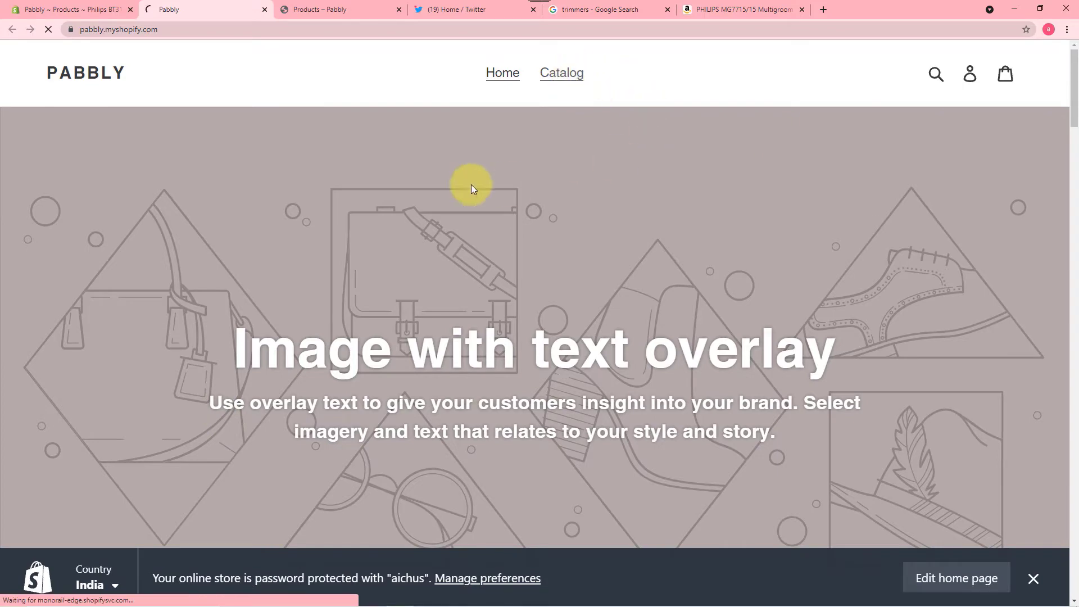
scroll(459, 184, down, 3)
scroll(459, 182, down, 4)
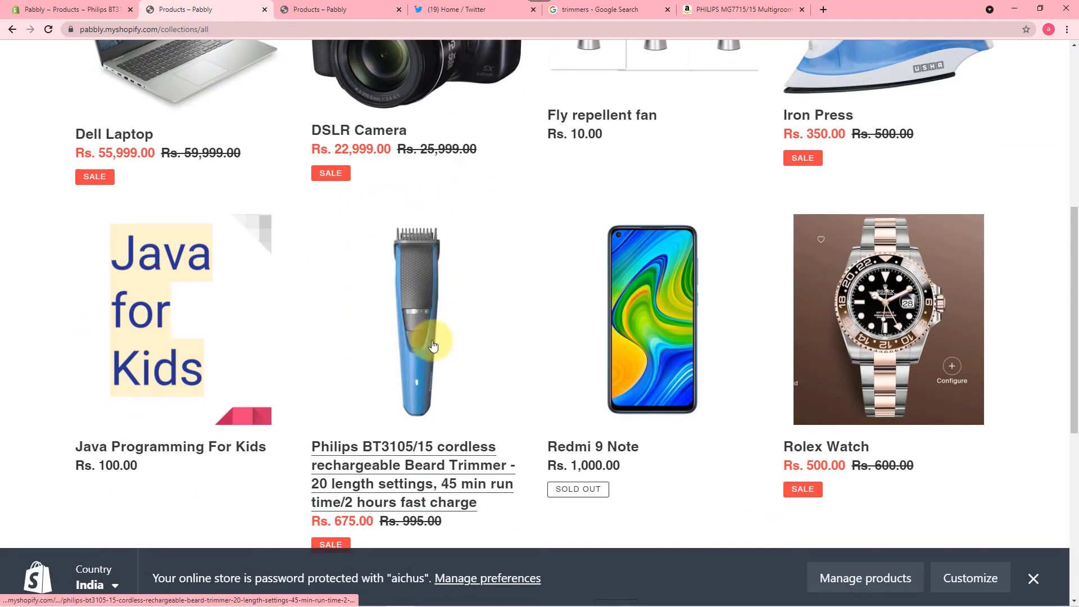
scroll(433, 337, down, 2)
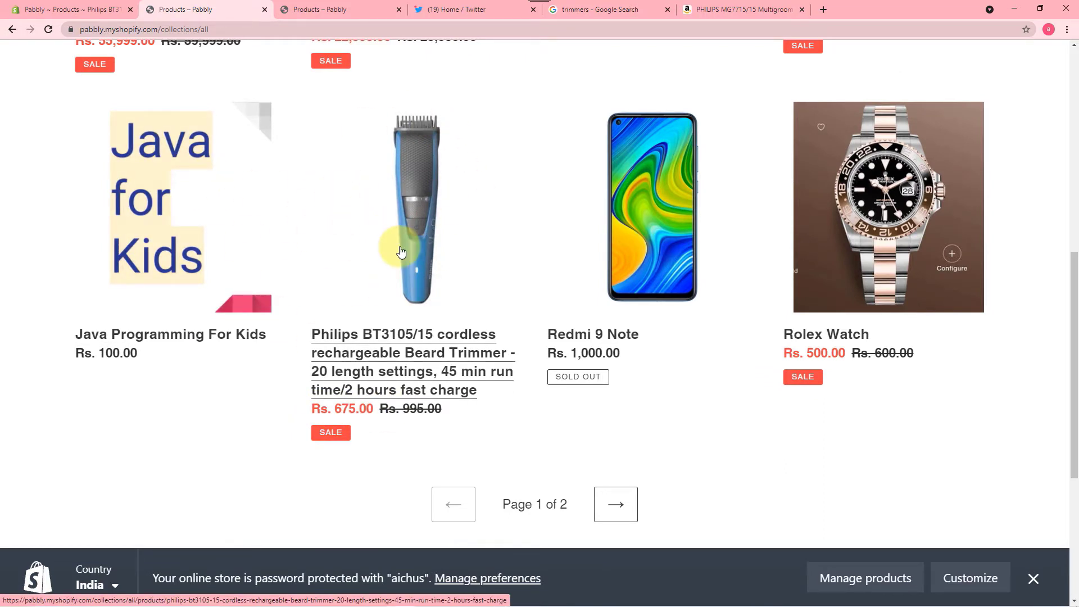
- Switch to Twitter, open the trimmer tweet and compare its text and image with the product in Shopify
click(446, 9)
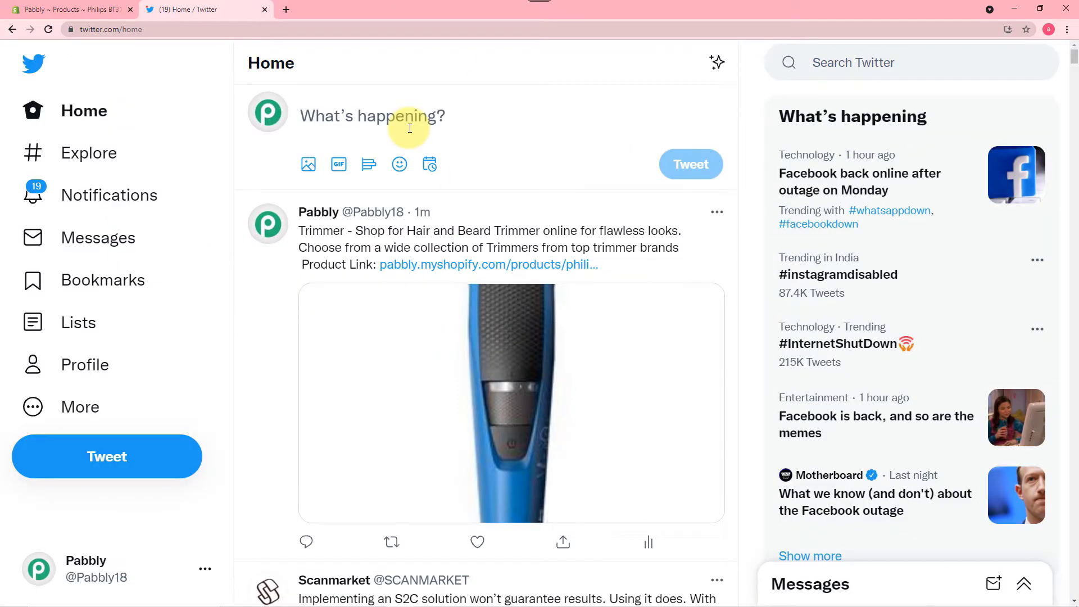
scroll(282, 249, down, 1)
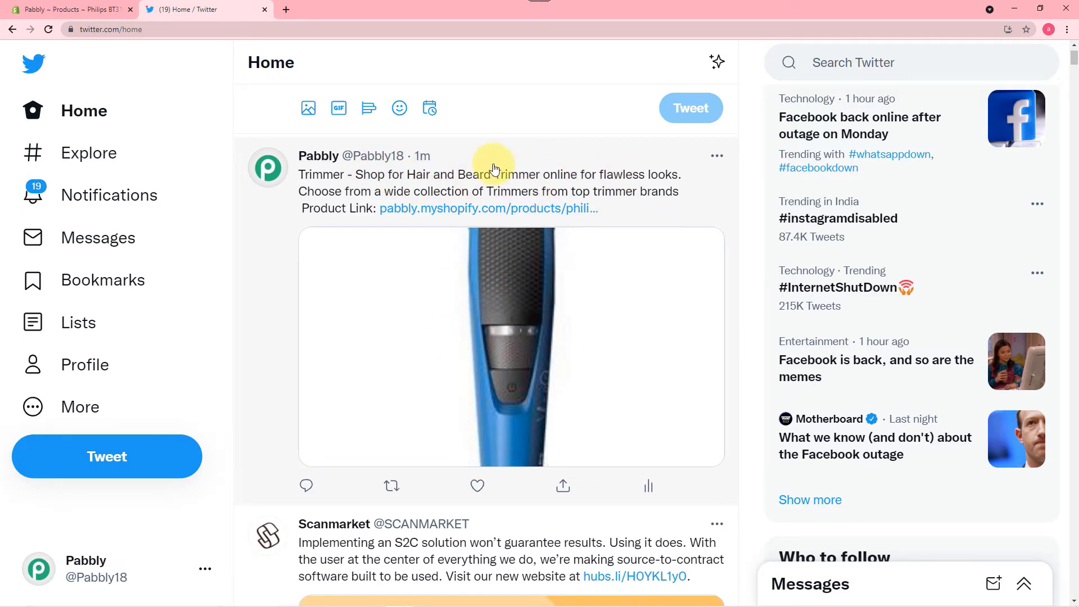
click(490, 181)
scroll(525, 281, down, 4)
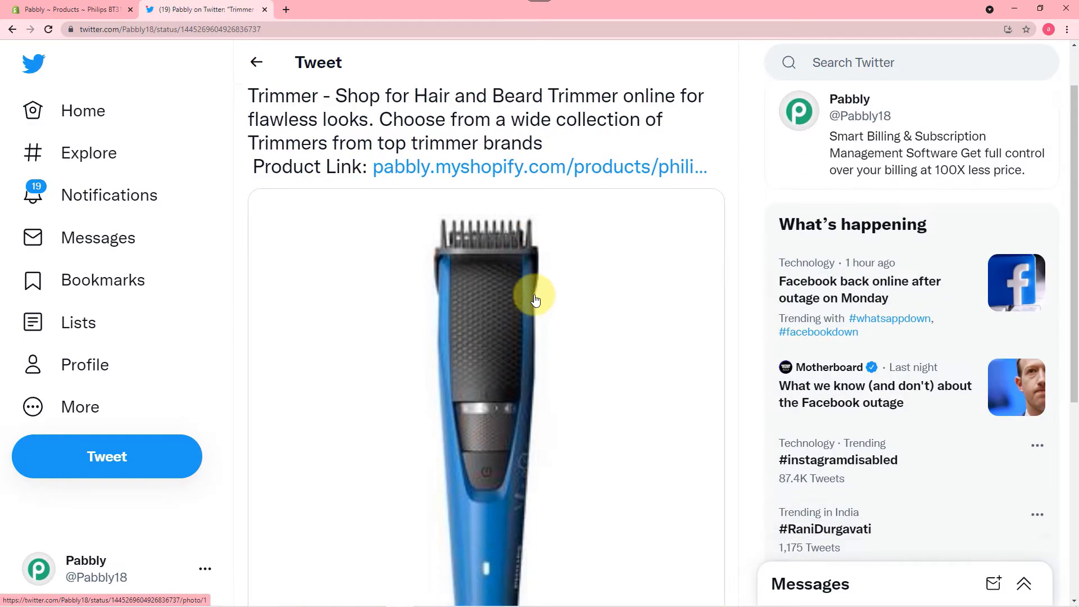
scroll(502, 259, down, 1)
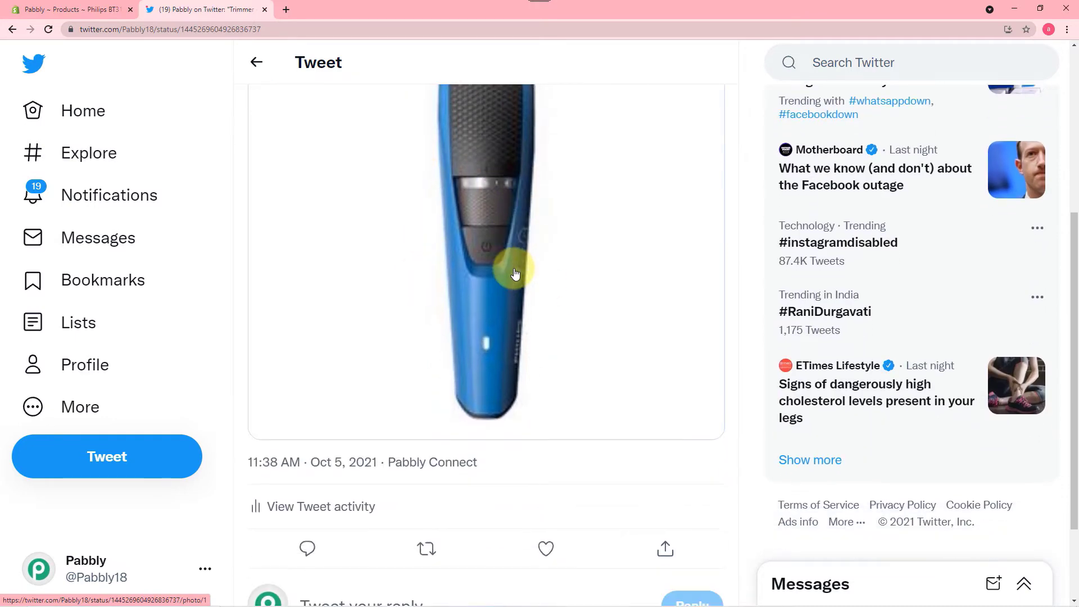
scroll(494, 259, up, 5)
click(90, 9)
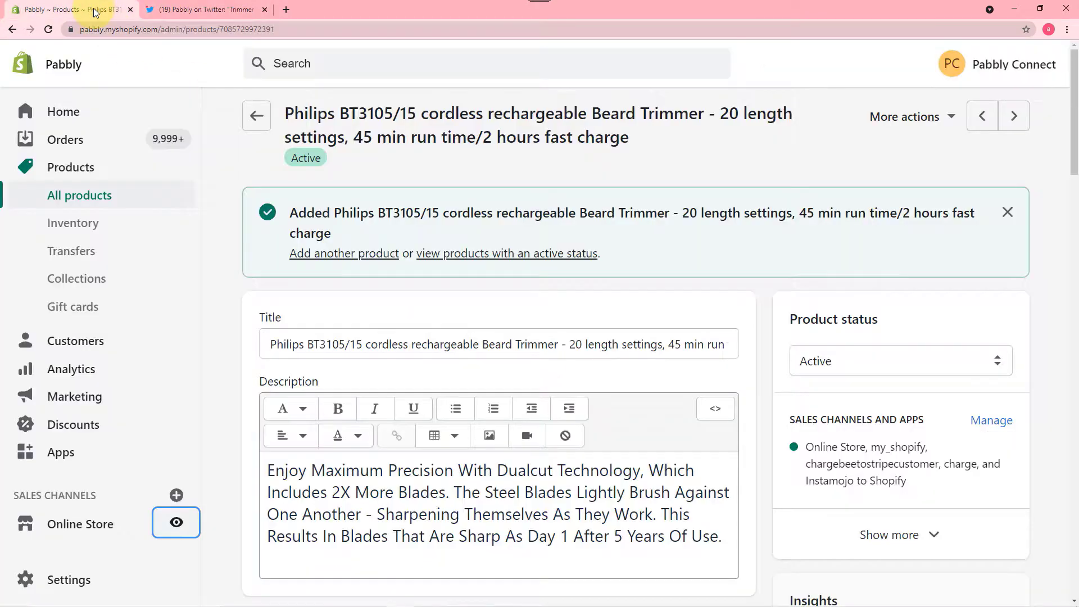
scroll(286, 272, down, 7)
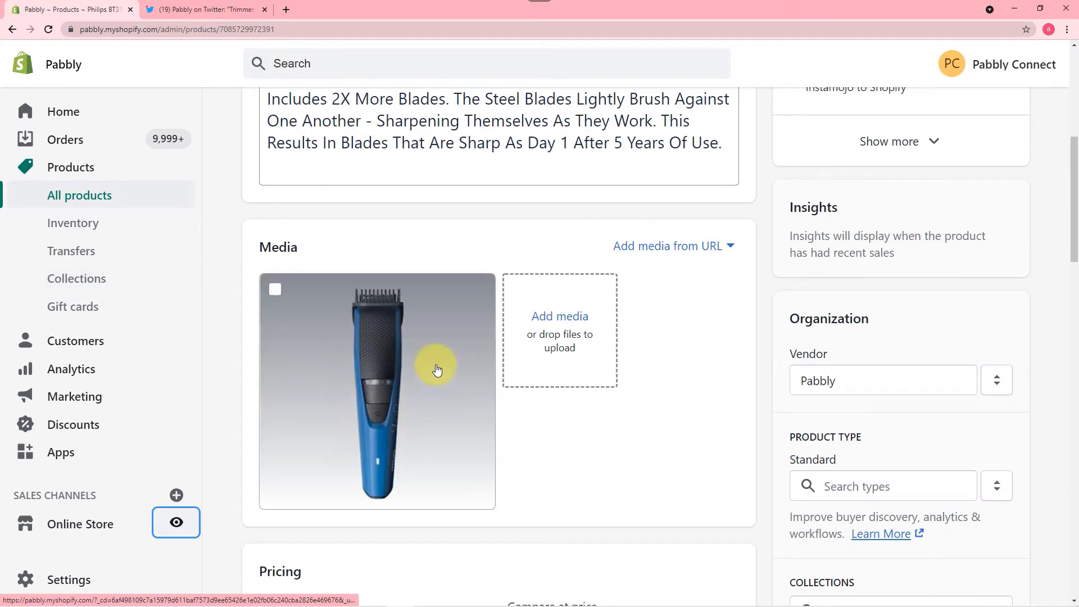
- Open the product link in the trimmer tweet and look over the store's product page
click(225, 11)
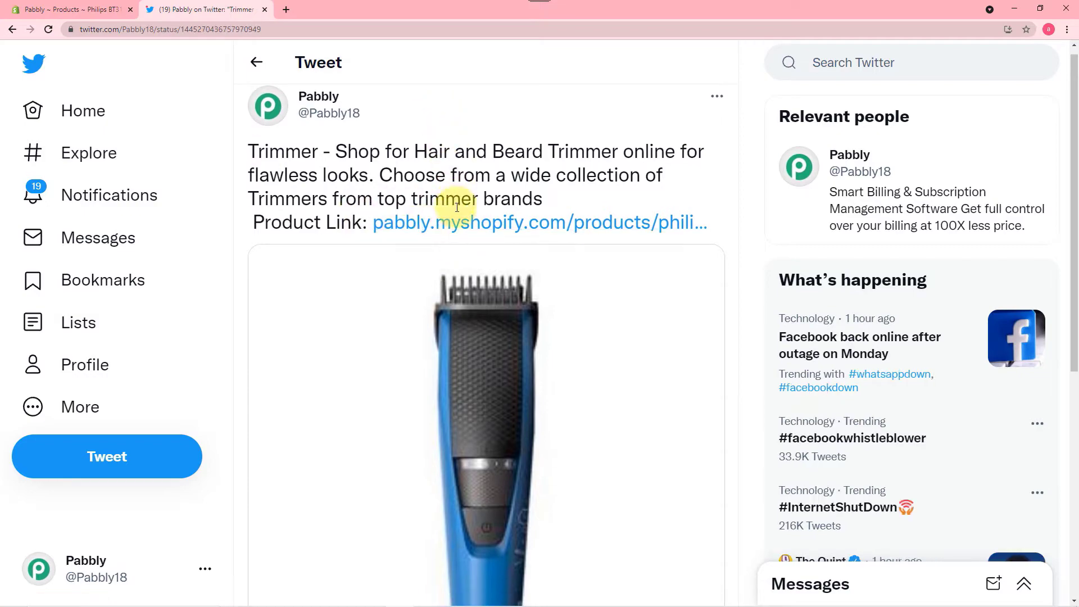
click(444, 232)
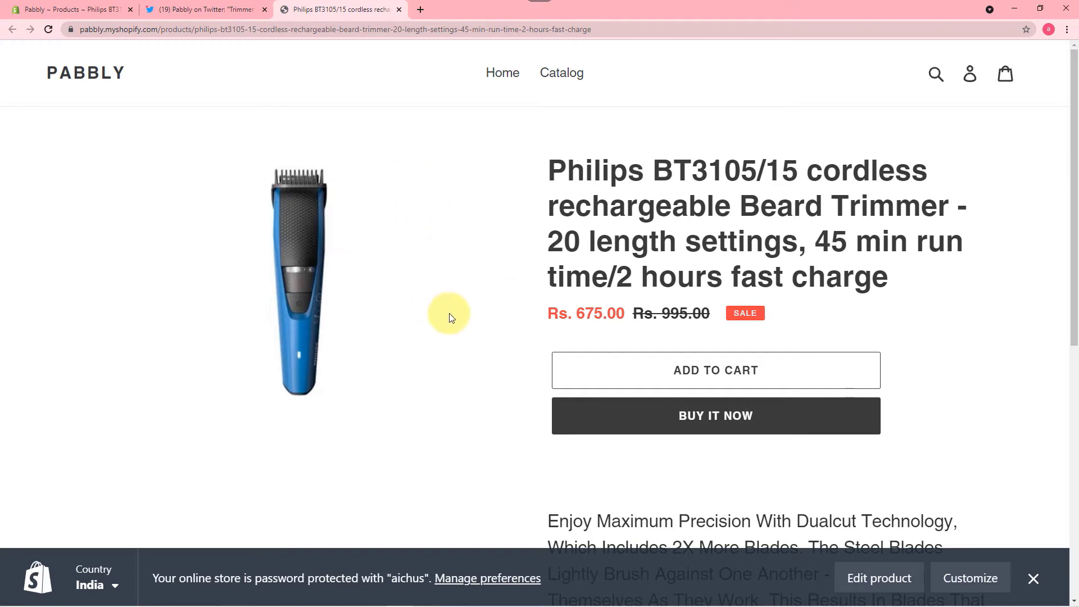
scroll(445, 309, down, 2)
scroll(444, 309, up, 2)
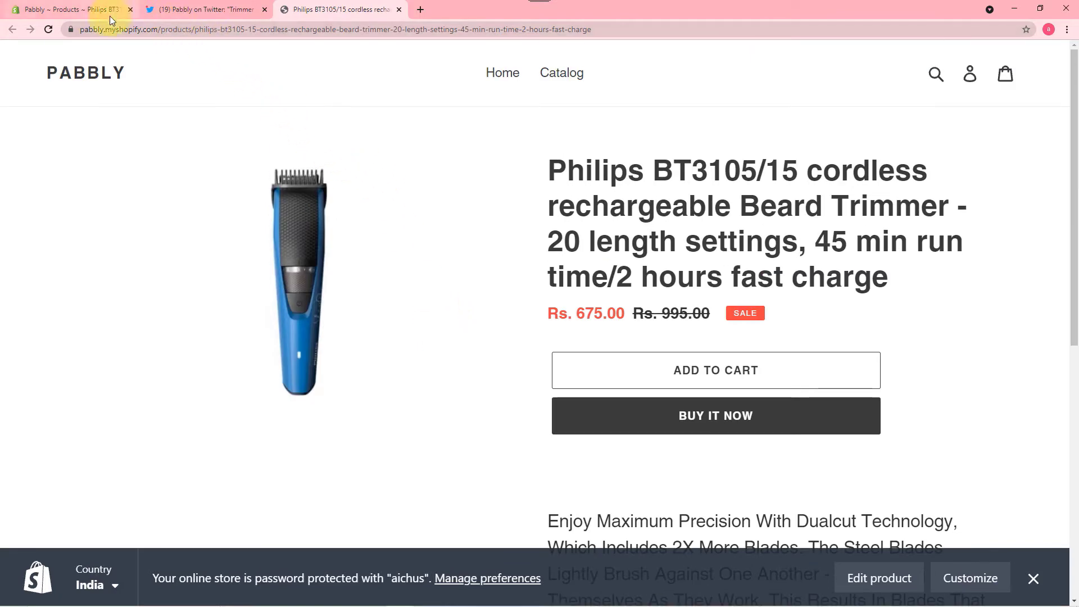
- Check the full trimmer tweet on Twitter against the saved product's details in the Shopify admin
click(190, 10)
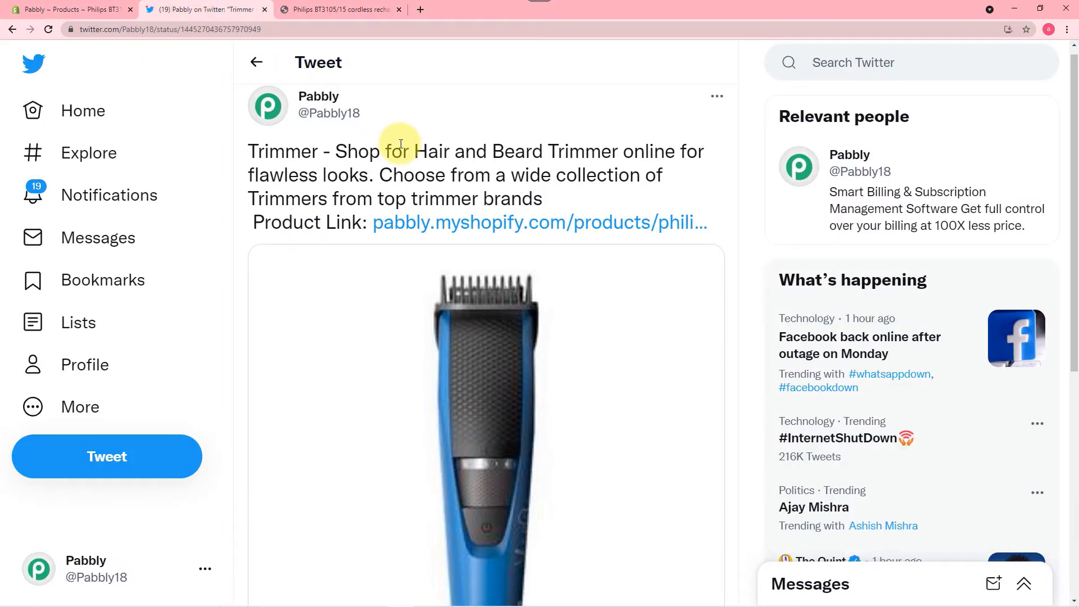
scroll(401, 143, down, 4)
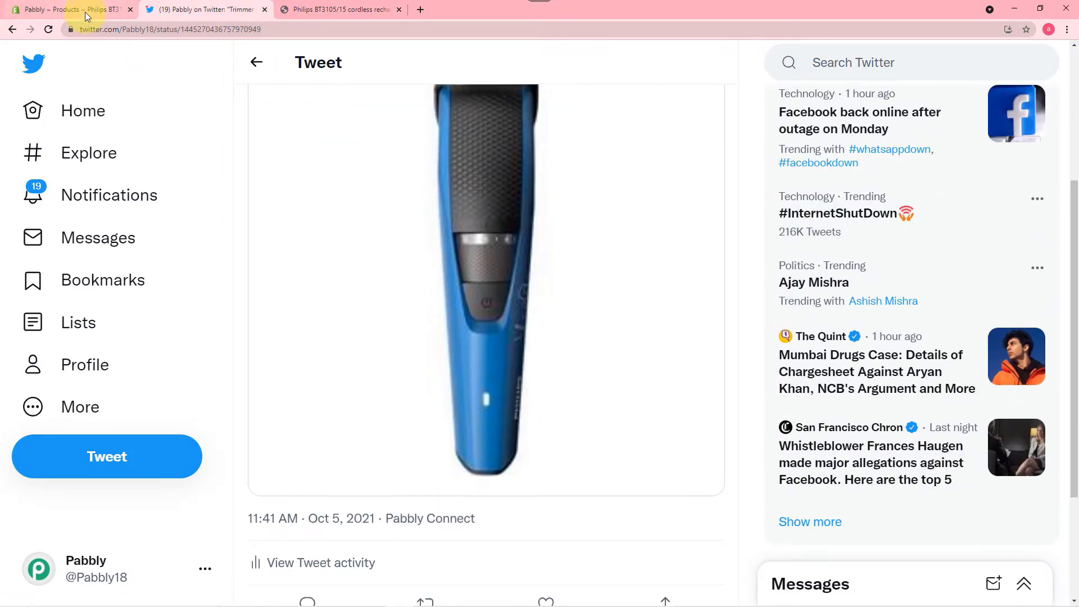
click(85, 11)
scroll(286, 234, down, 3)
scroll(286, 234, up, 10)
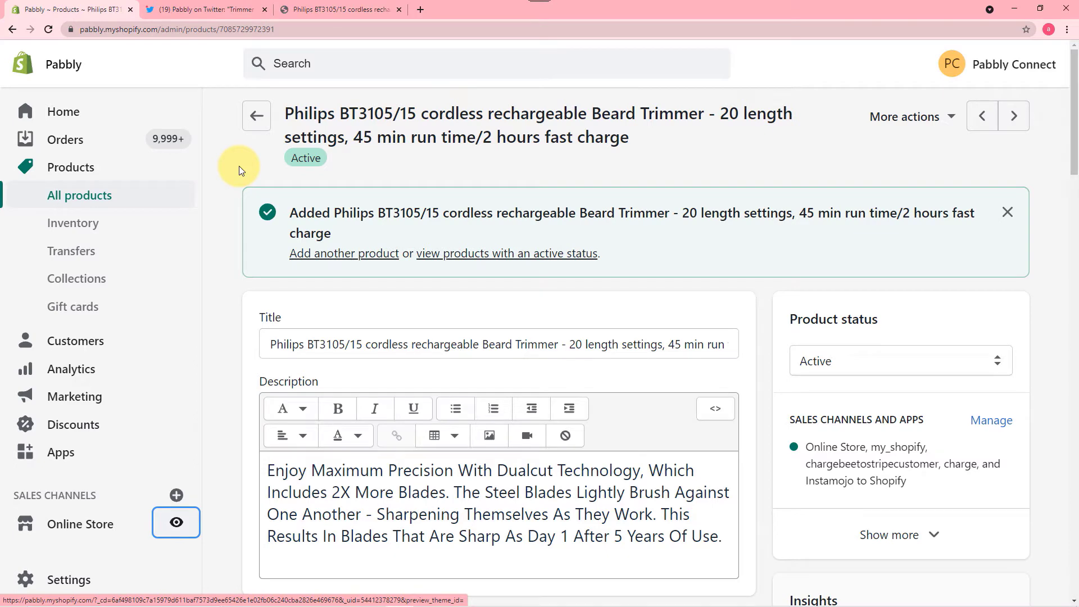
click(237, 12)
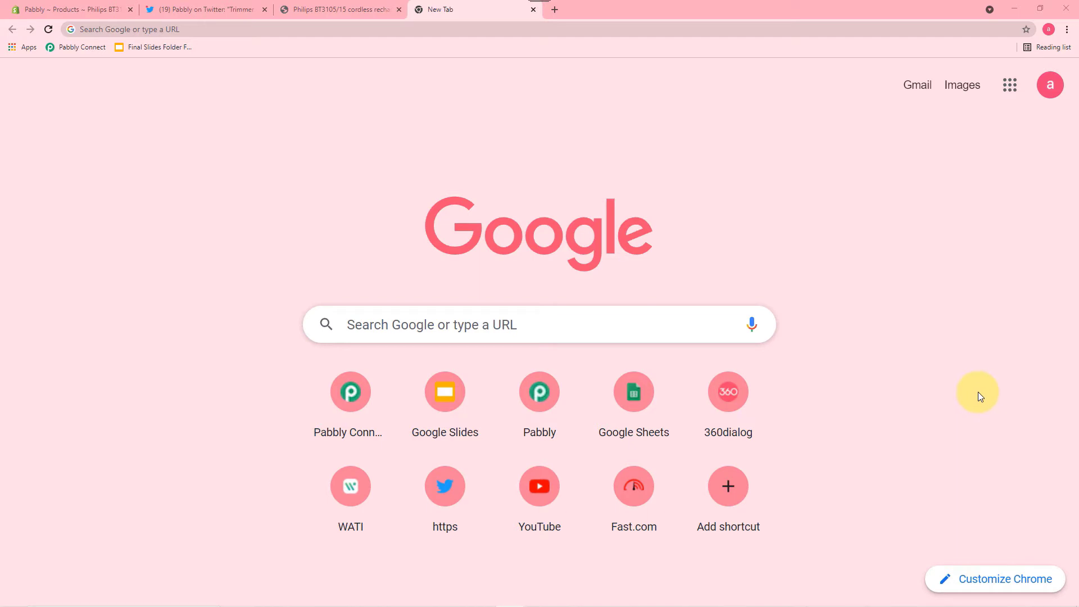
- Go to pabbly.com and open the product page for Connect
click(398, 29)
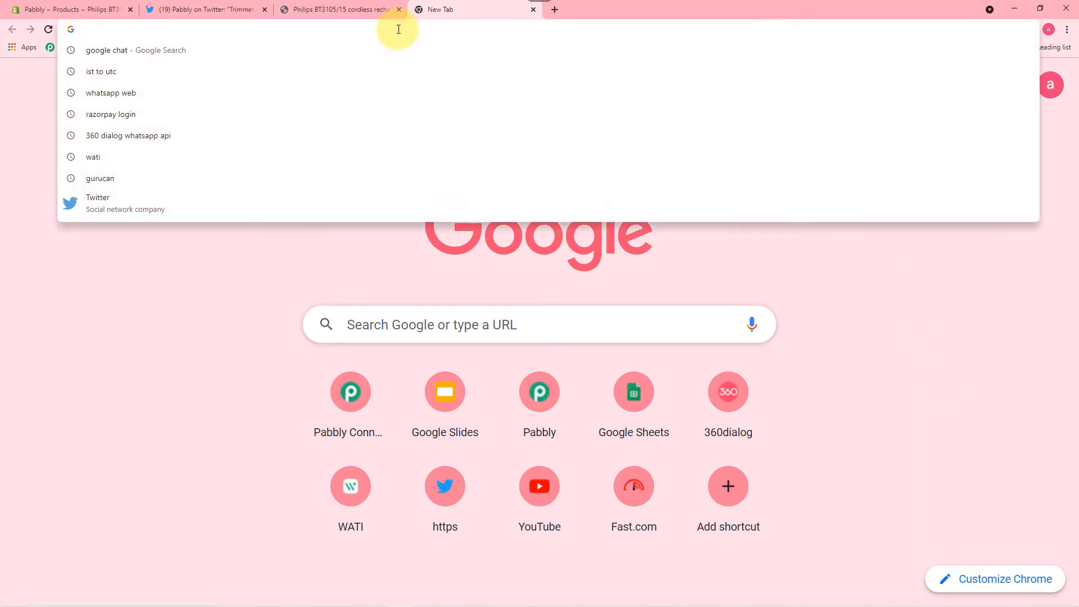
text(pa)
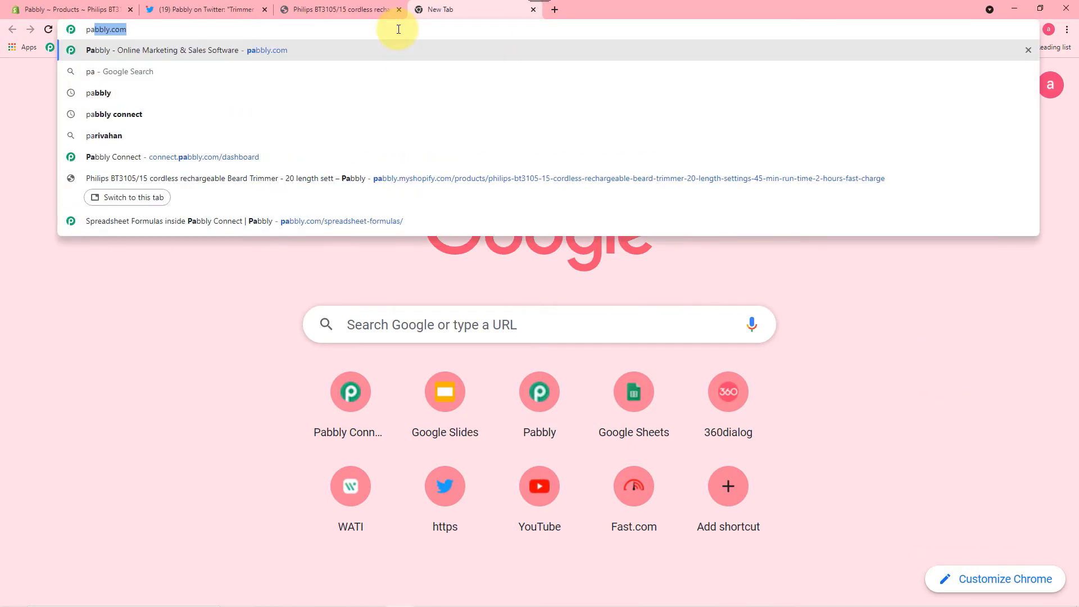
key(Return)
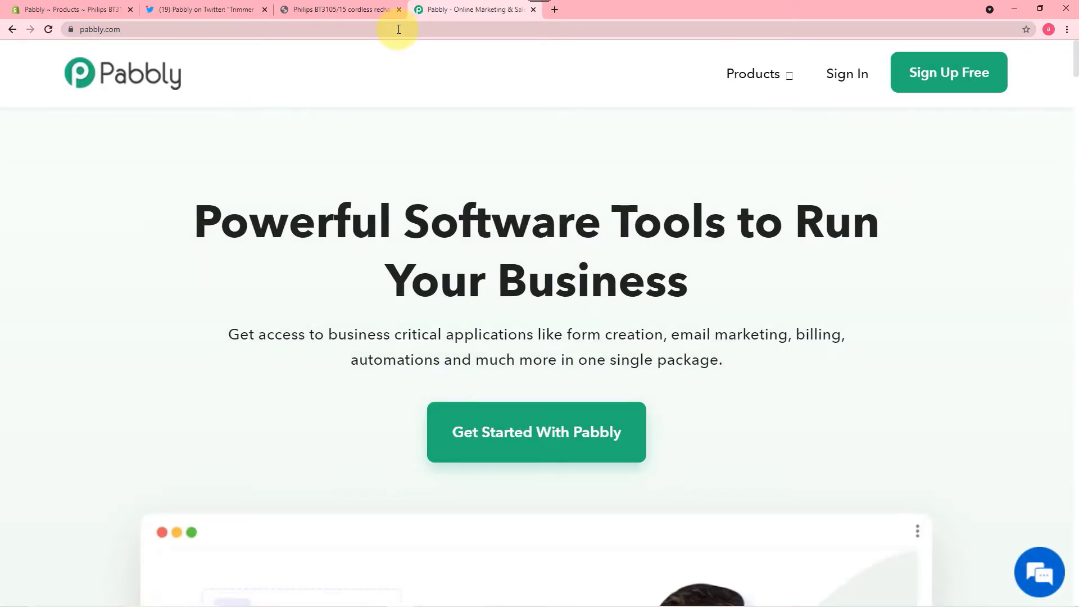
mouse_move(755, 73)
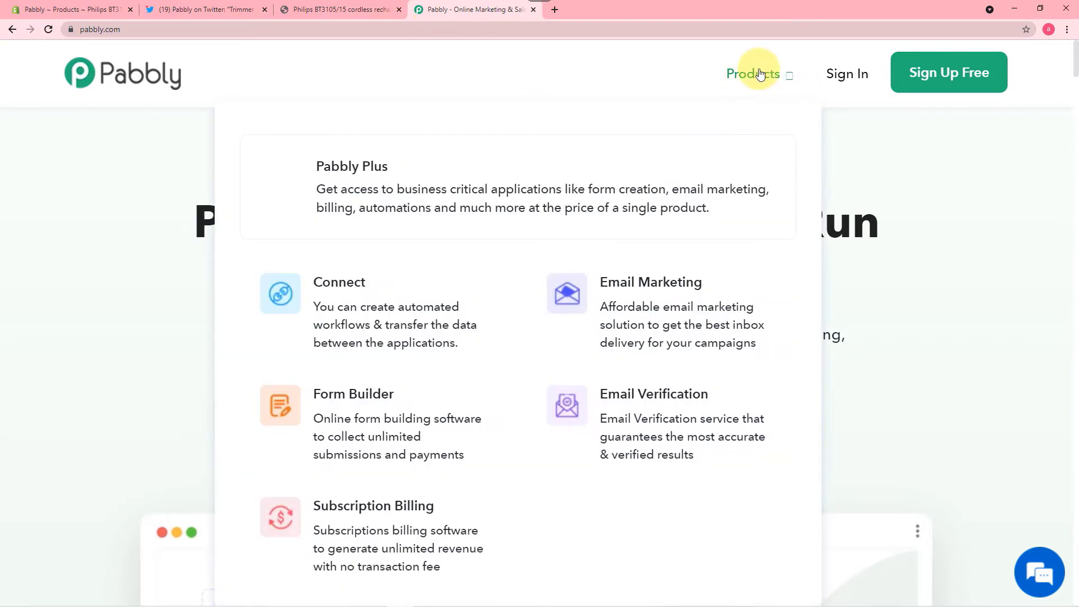
click(336, 319)
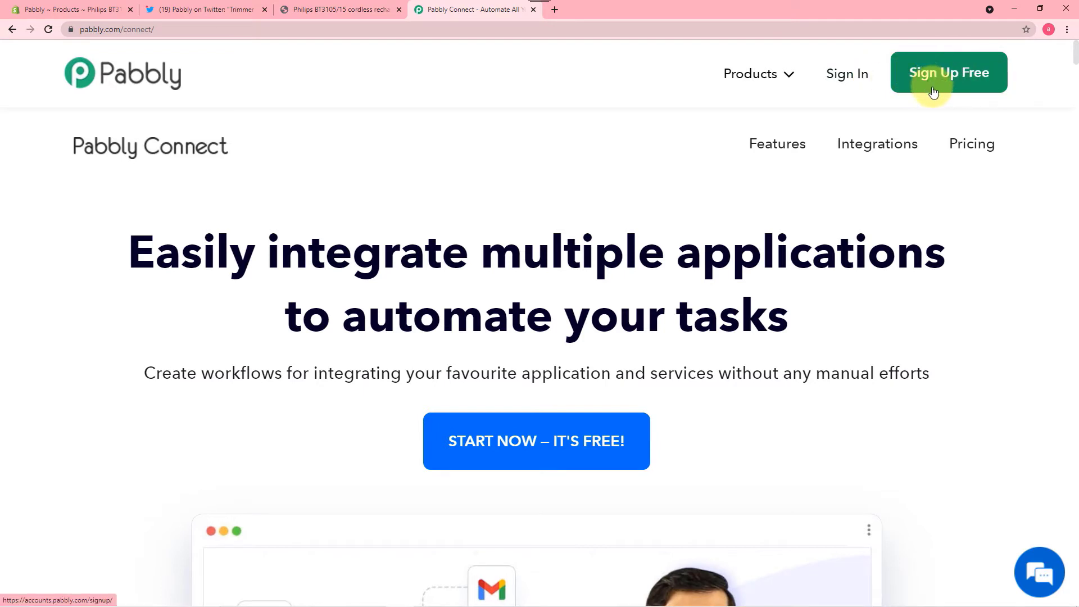
- Sign in to Pabbly, access the Connect app and look over the existing workflows on its dashboard
click(842, 77)
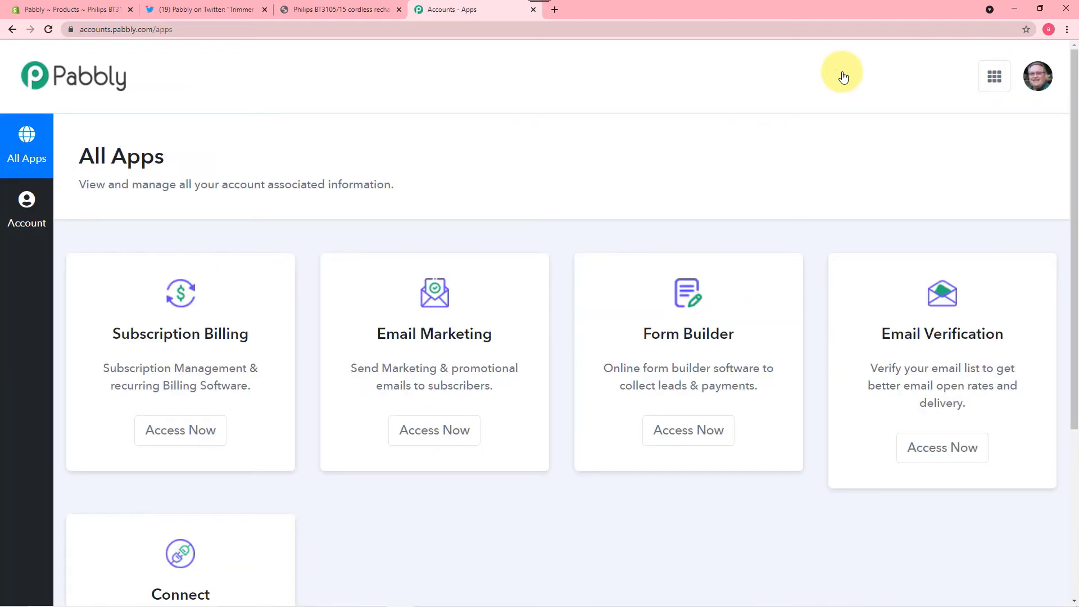
scroll(843, 77, down, 4)
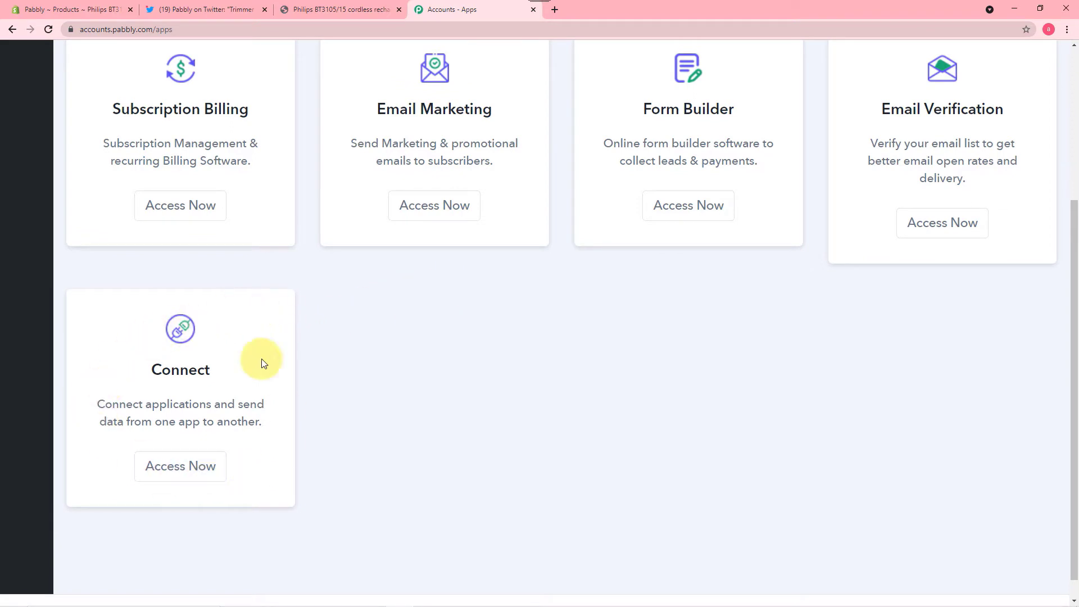
click(187, 476)
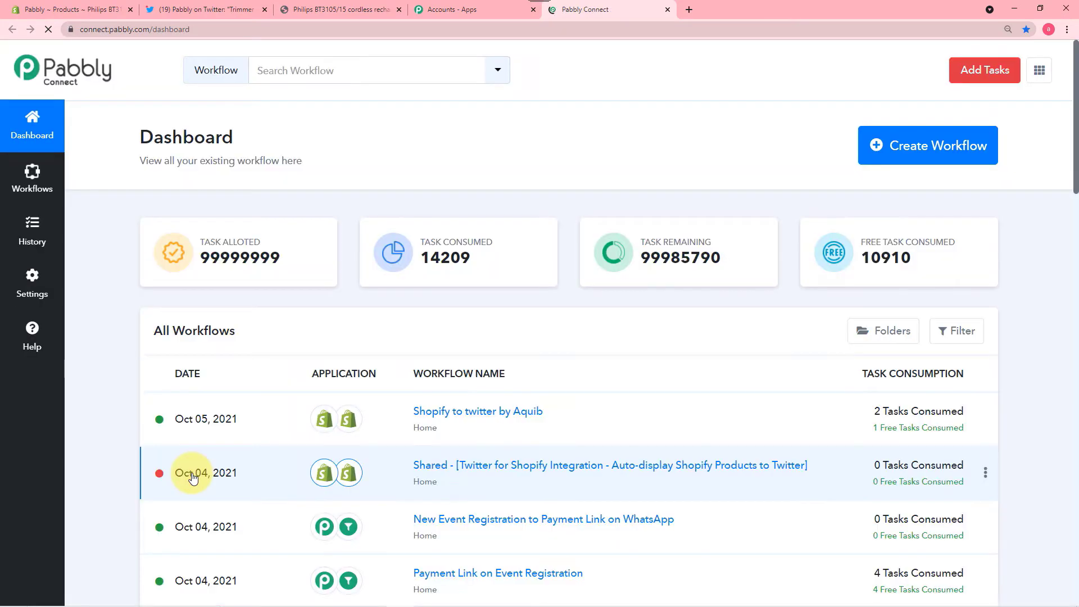
scroll(389, 282, down, 1)
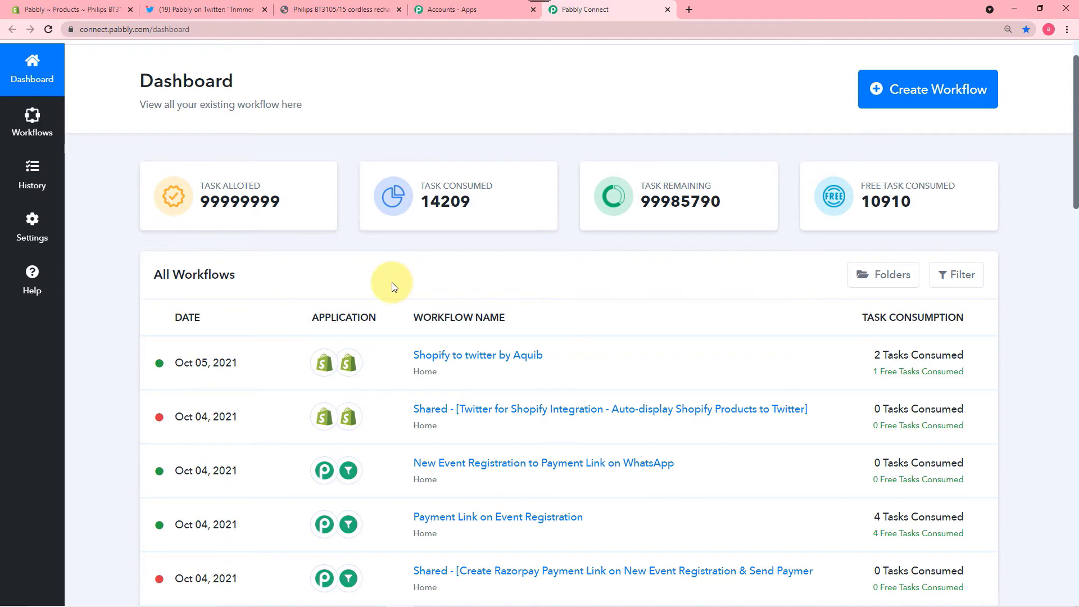
scroll(392, 285, down, 6)
scroll(396, 280, down, 3)
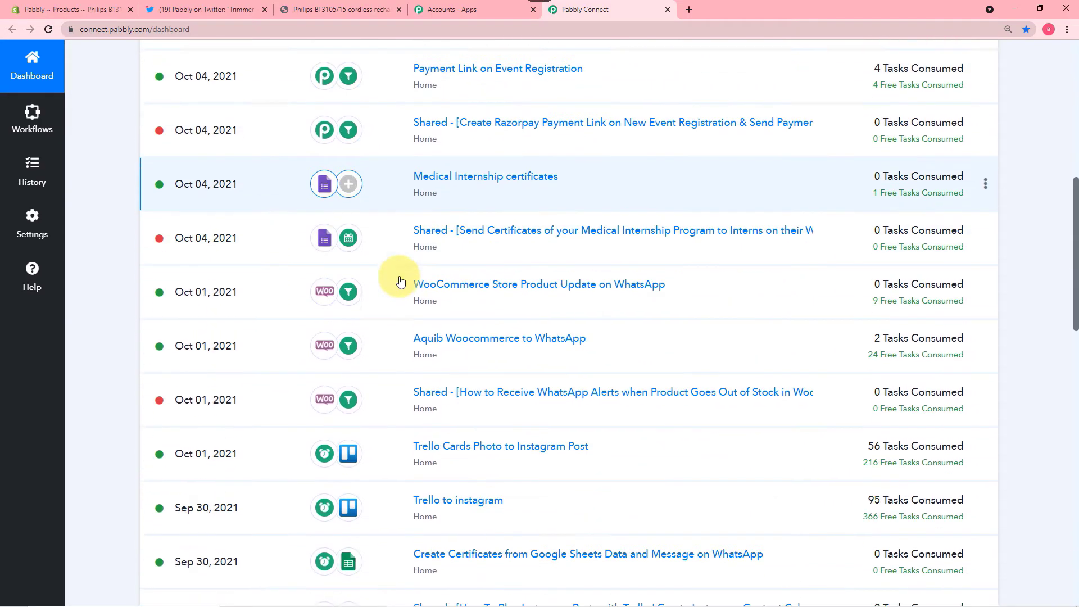
scroll(534, 348, up, 10)
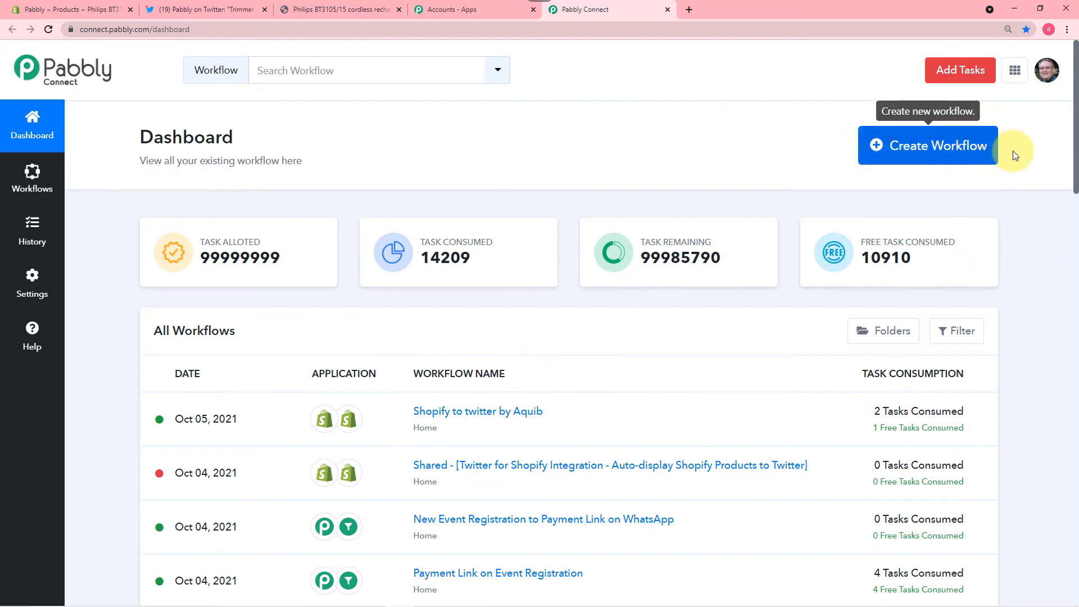
- Create a workflow named "New Shopify Products to Twitter"
click(942, 156)
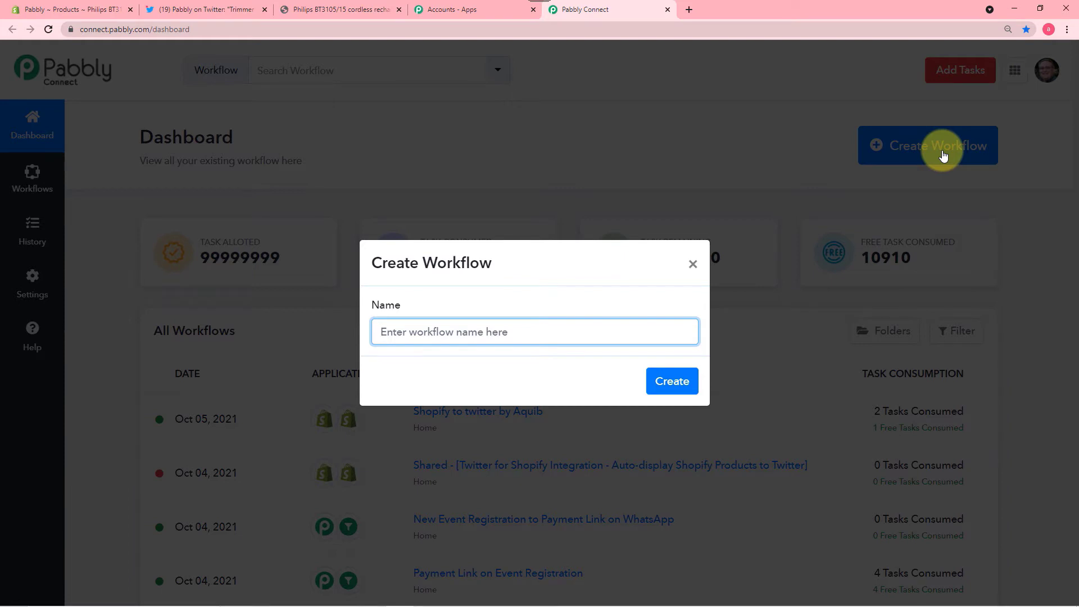
text(New Shopiify Products to Twitter)
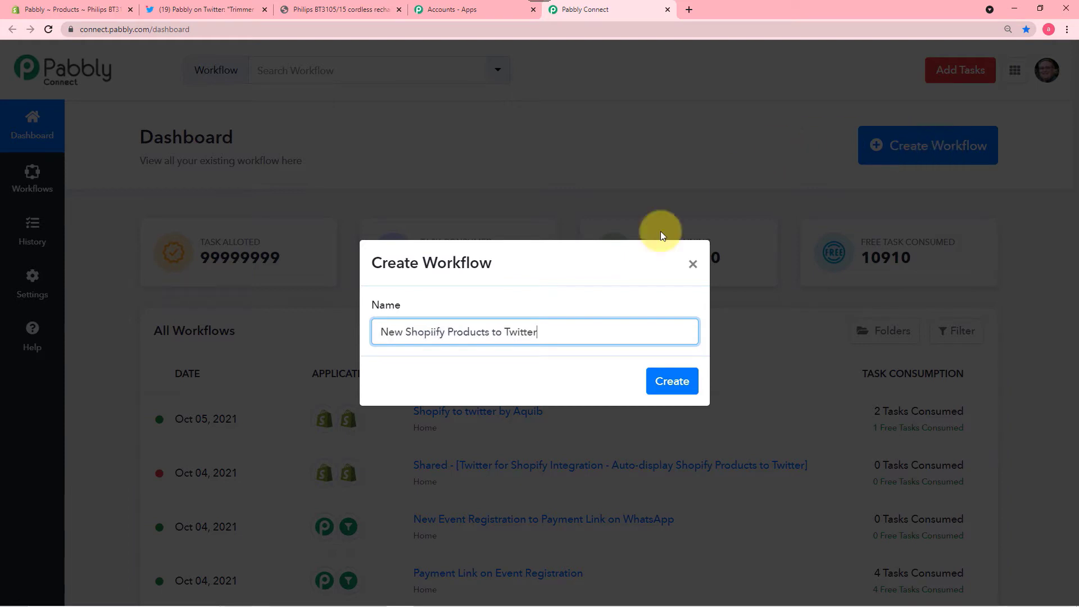
click(439, 333)
key(BackSpace)
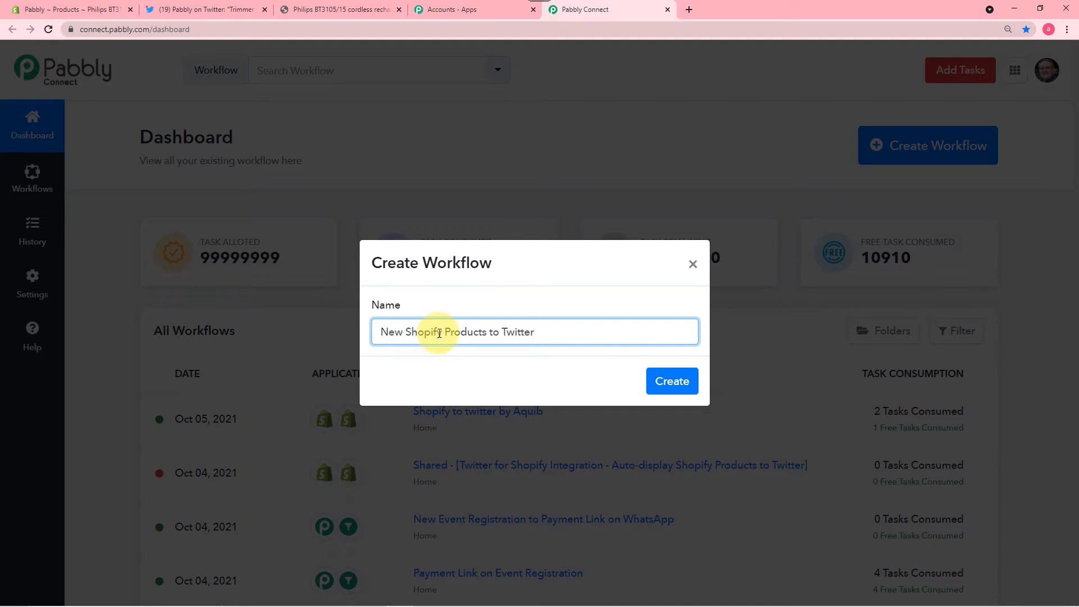
click(664, 382)
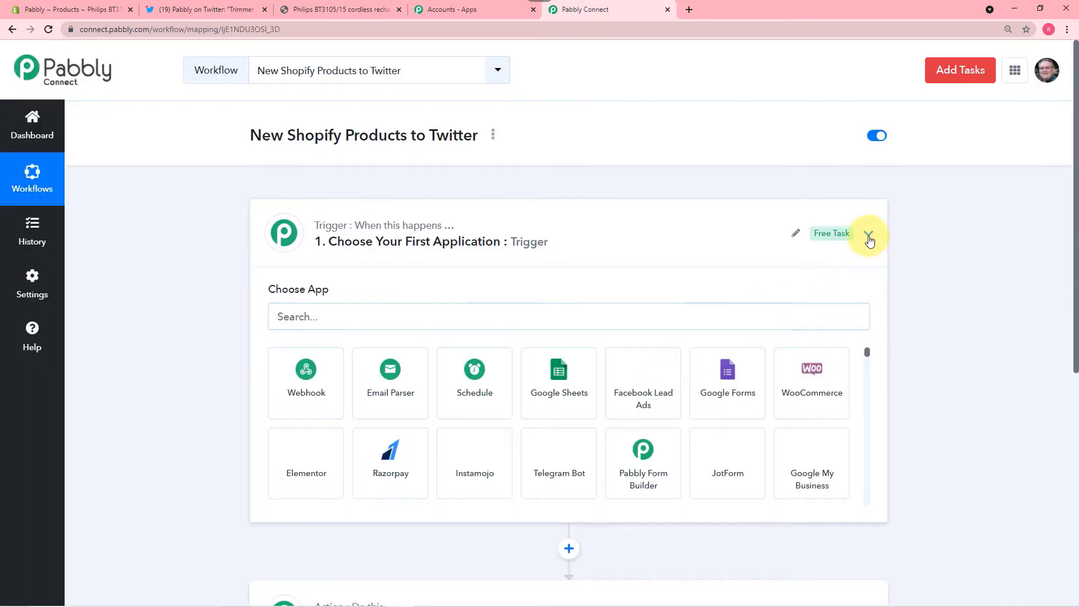
- Set Shopify as the trigger application of the workflow
click(868, 236)
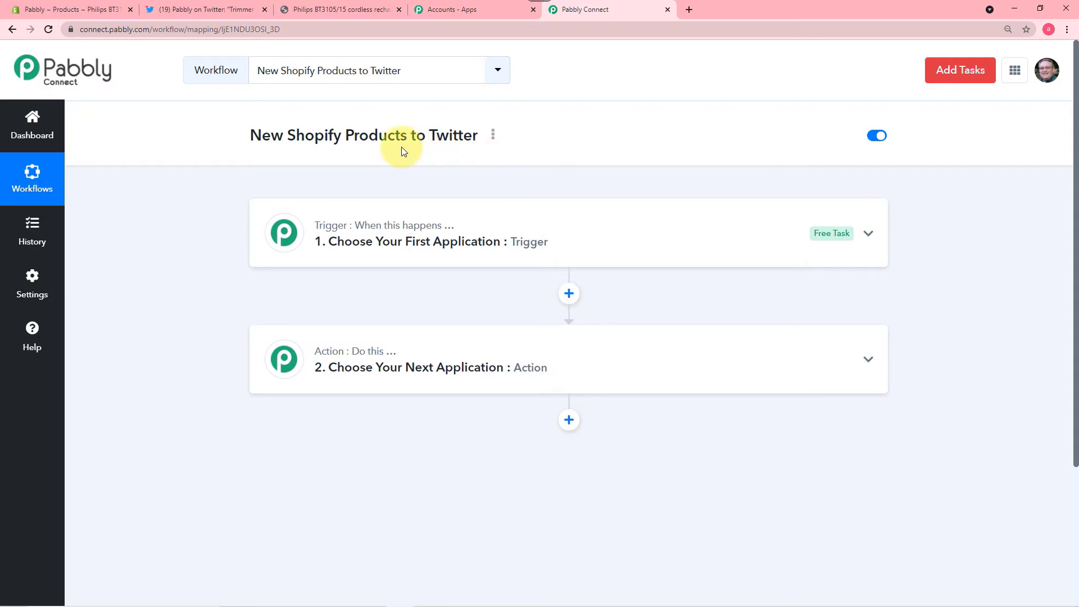
click(352, 233)
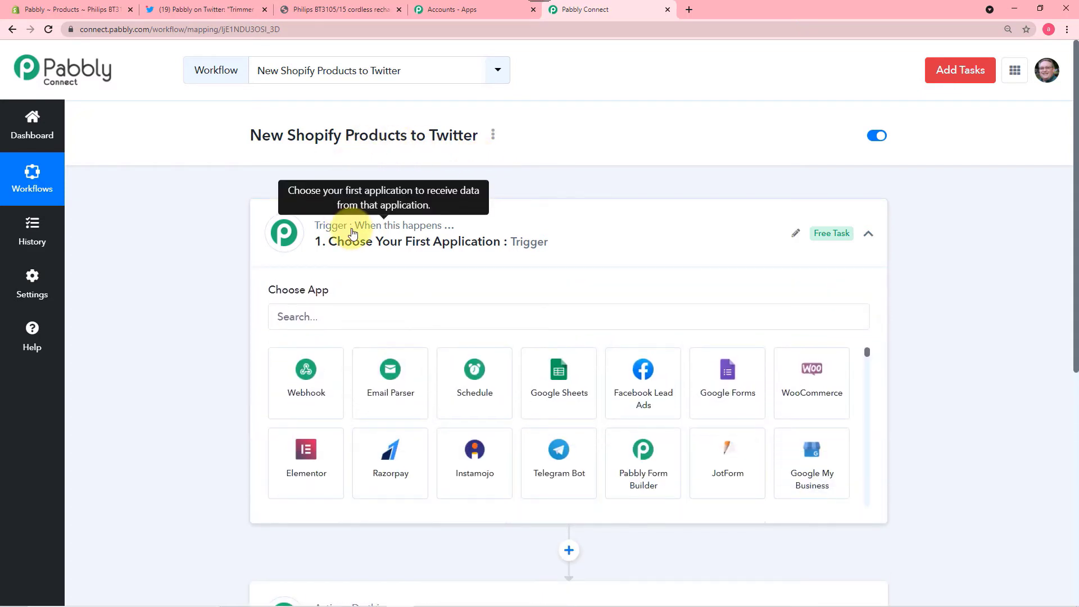
click(357, 313)
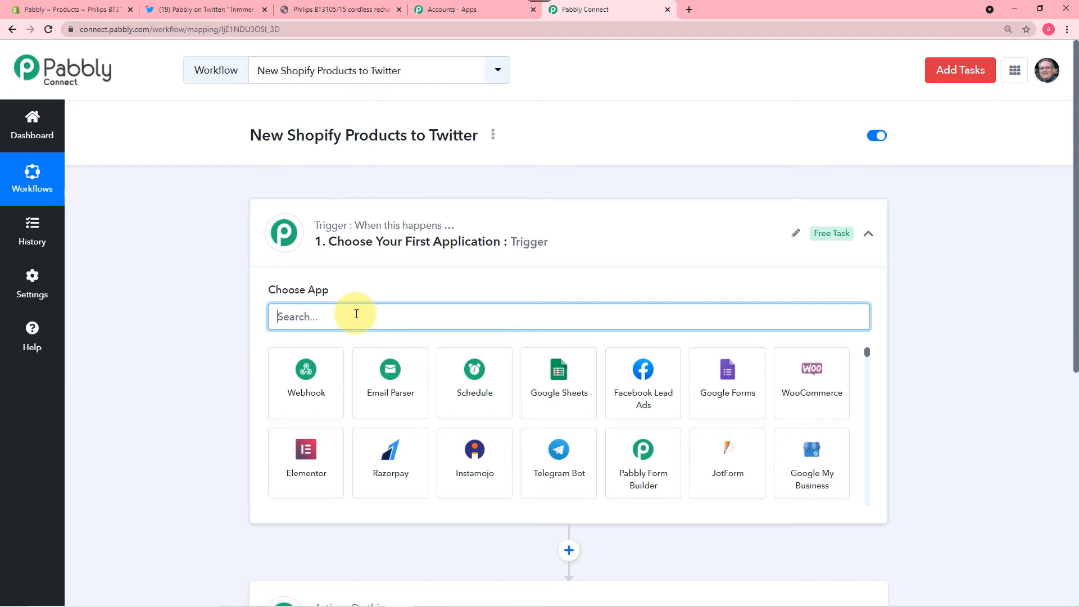
text(sho)
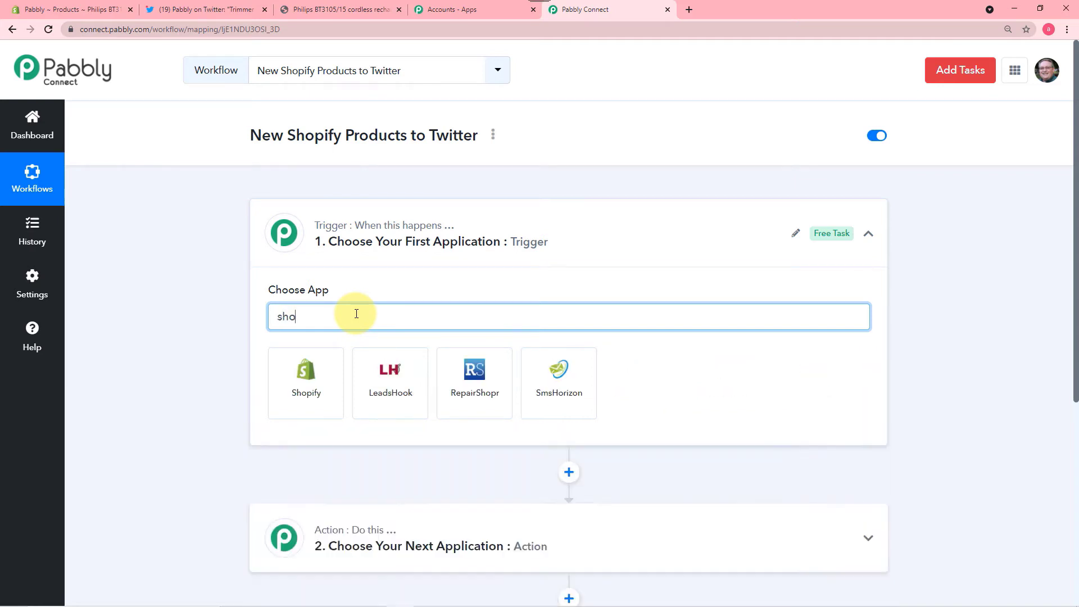
text(pify)
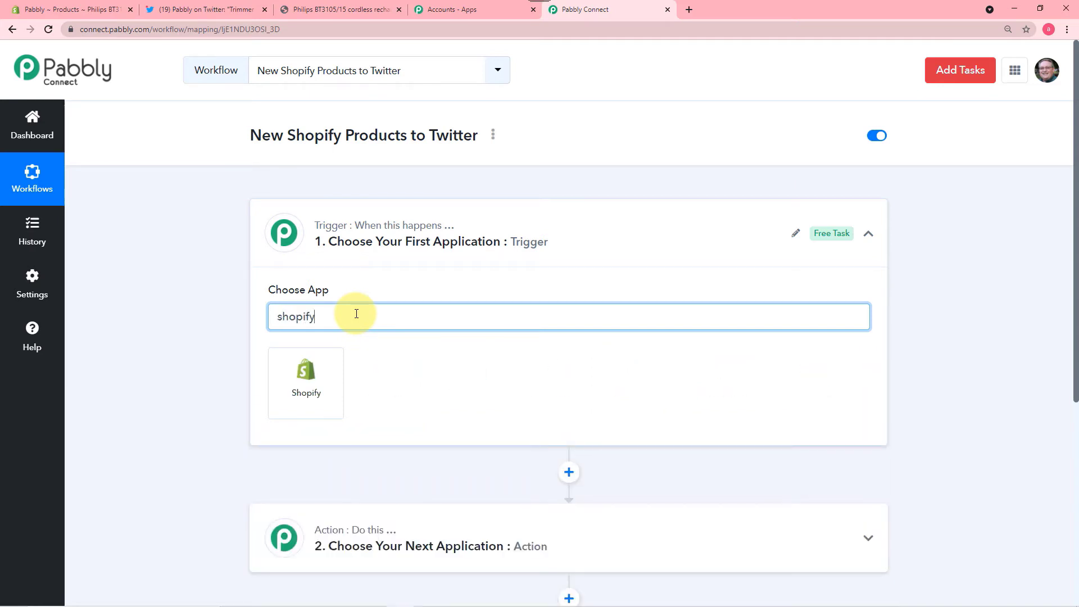
click(318, 375)
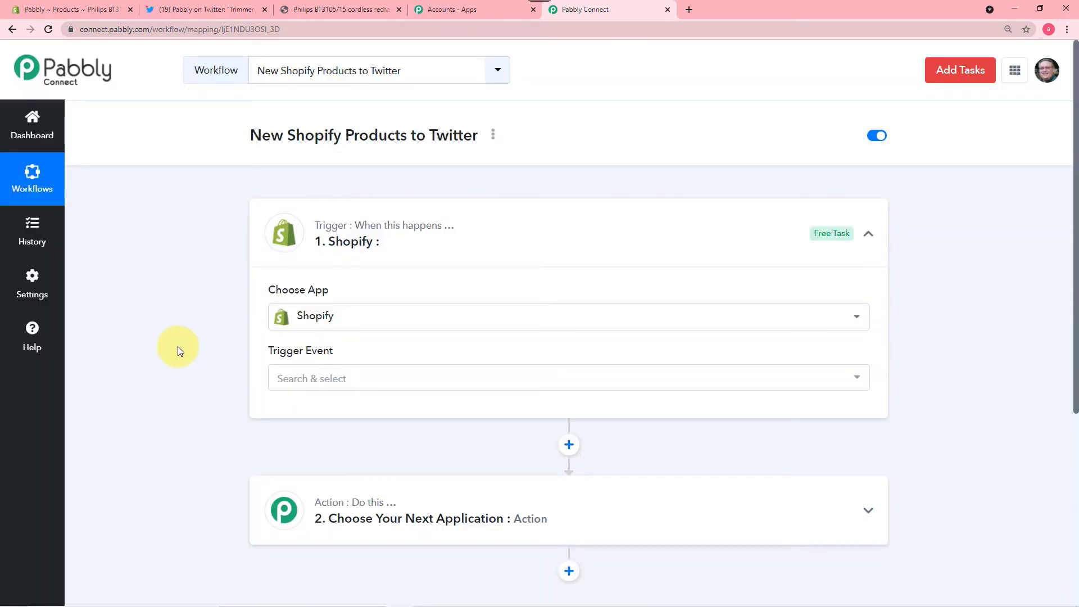
- Set the Shopify trigger event to New Product
scroll(373, 354, down, 1)
click(378, 328)
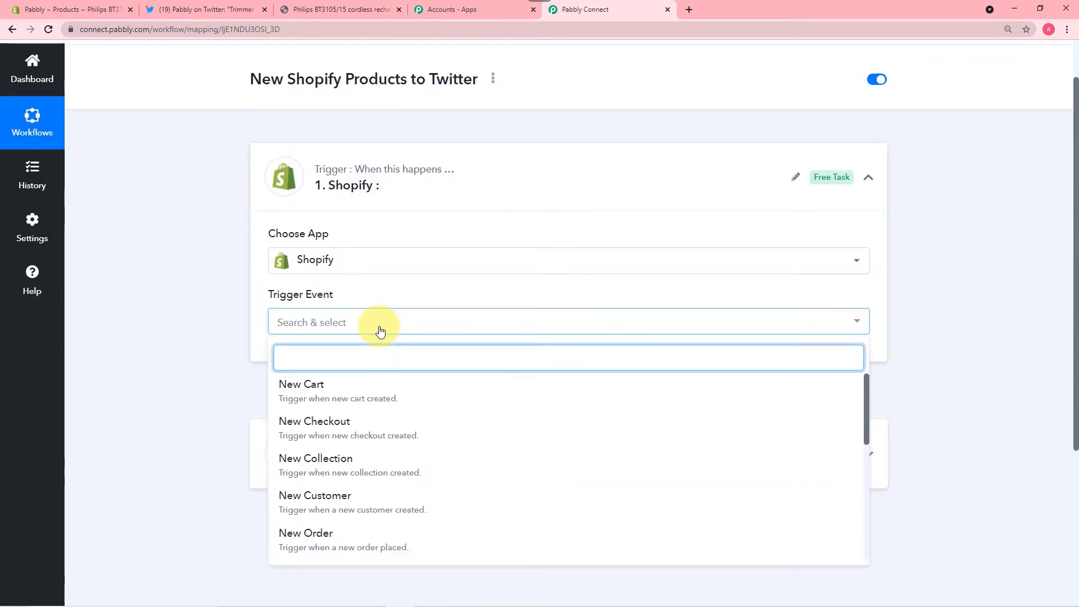
scroll(380, 411, down, 5)
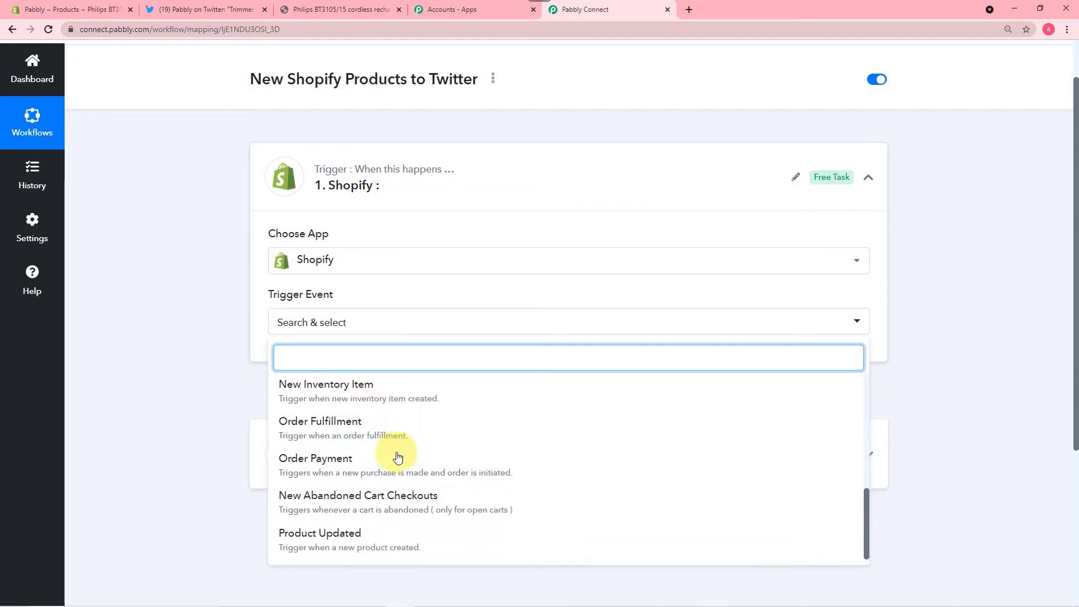
scroll(392, 463, up, 3)
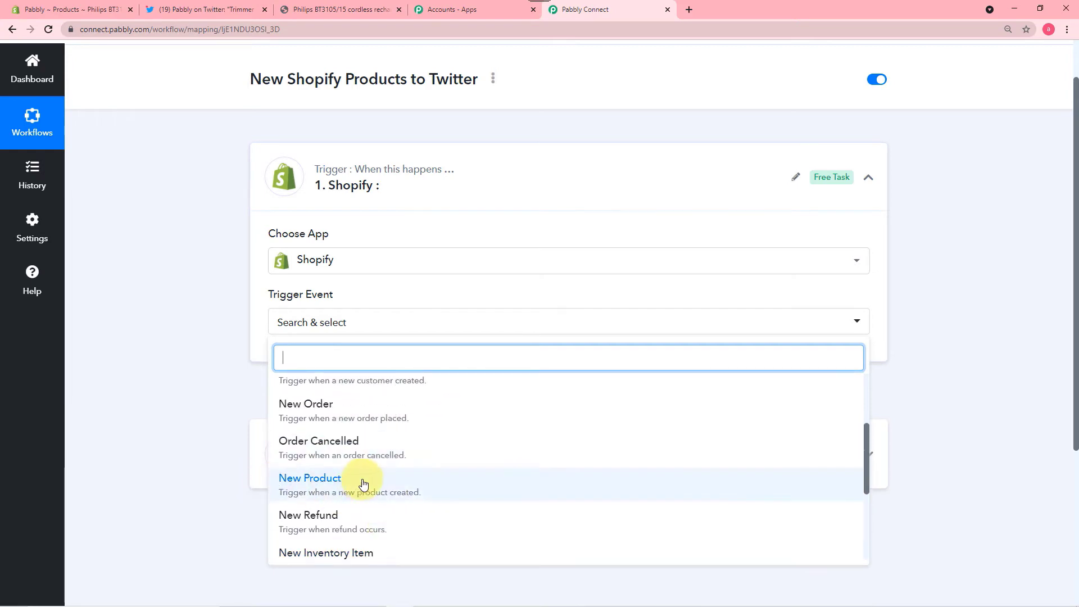
click(319, 480)
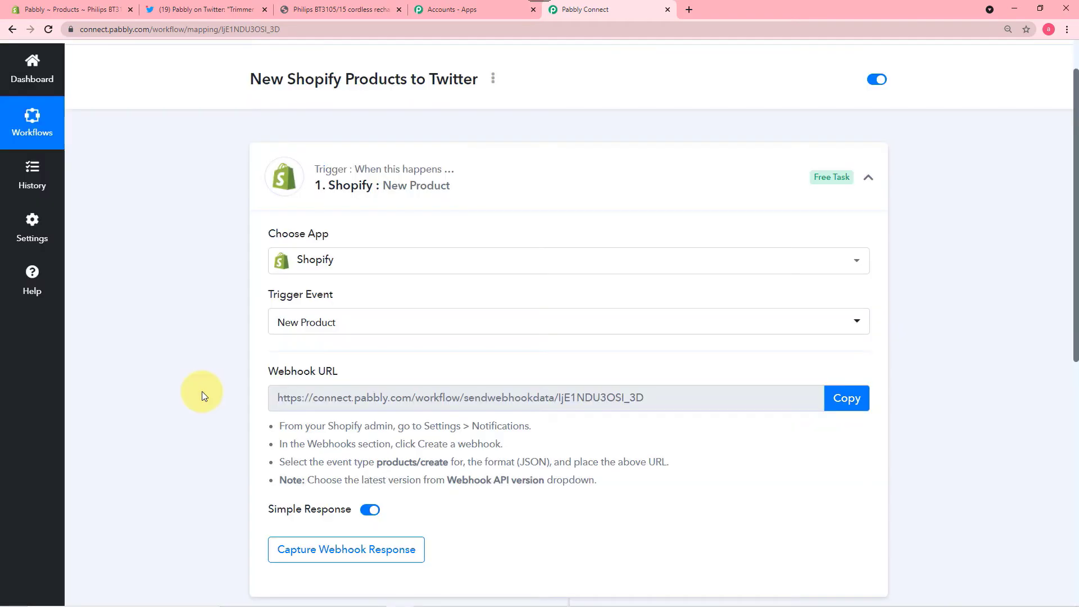
- Copy the Shopify trigger's webhook URL and start capturing the webhook response
scroll(201, 391, down, 2)
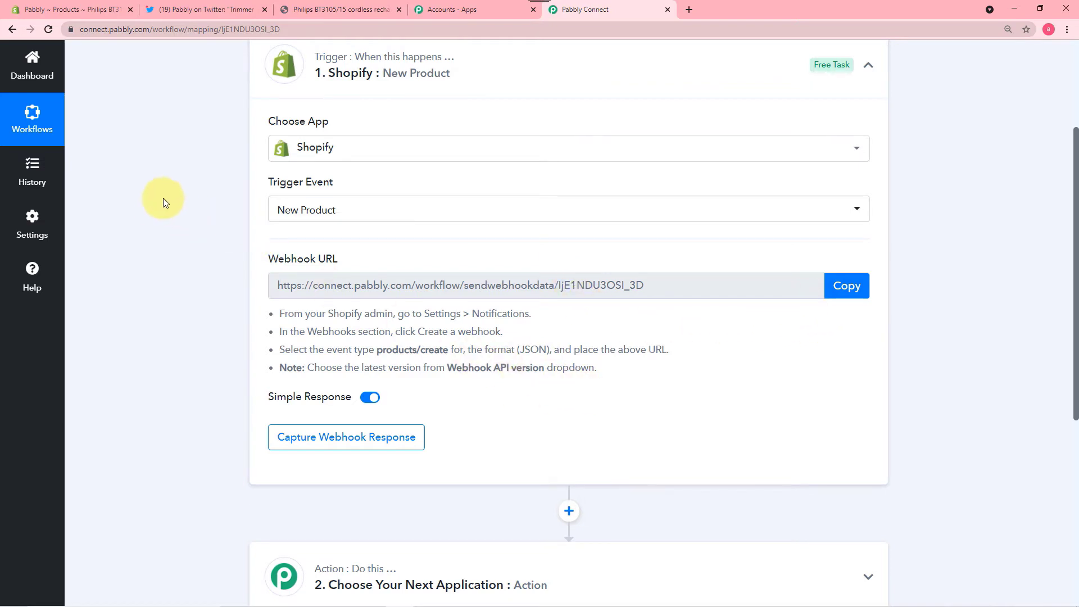
click(848, 288)
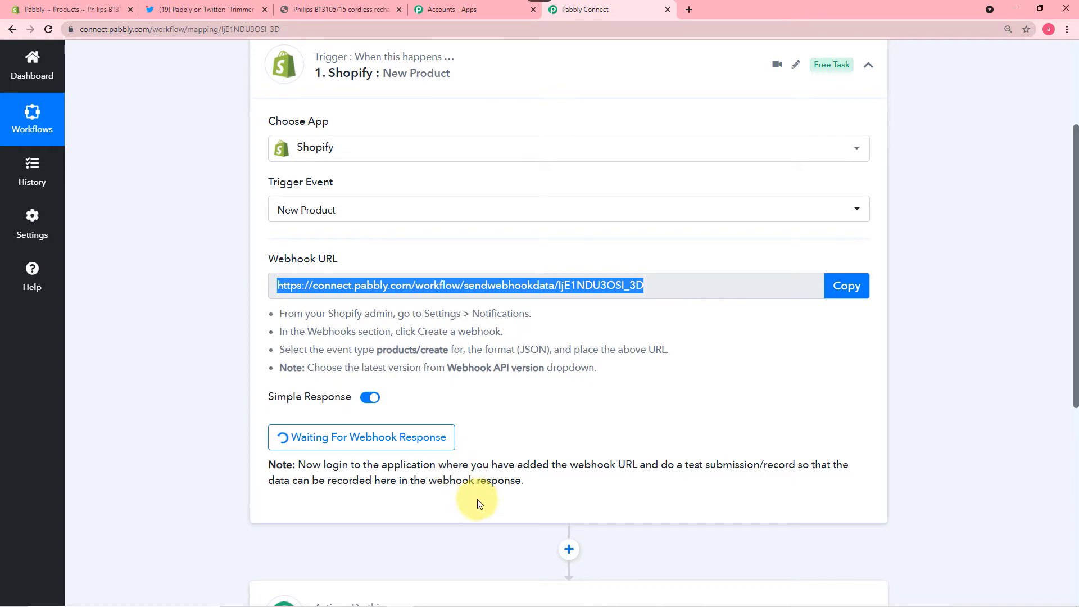
- Switch to the Shopify admin and open the form for adding a webhook in the Notifications settings
click(60, 12)
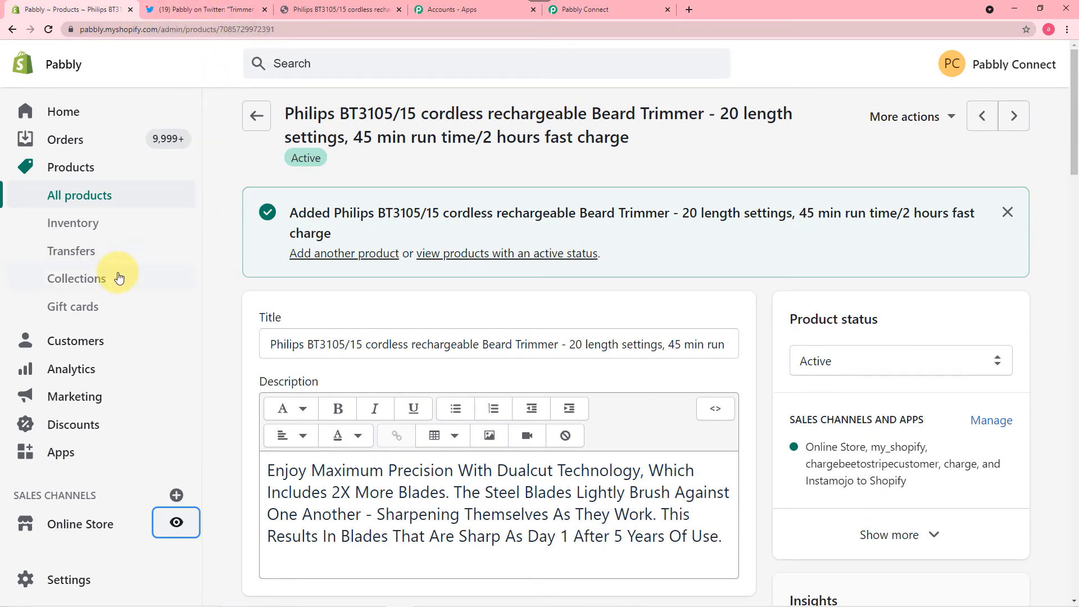
click(58, 589)
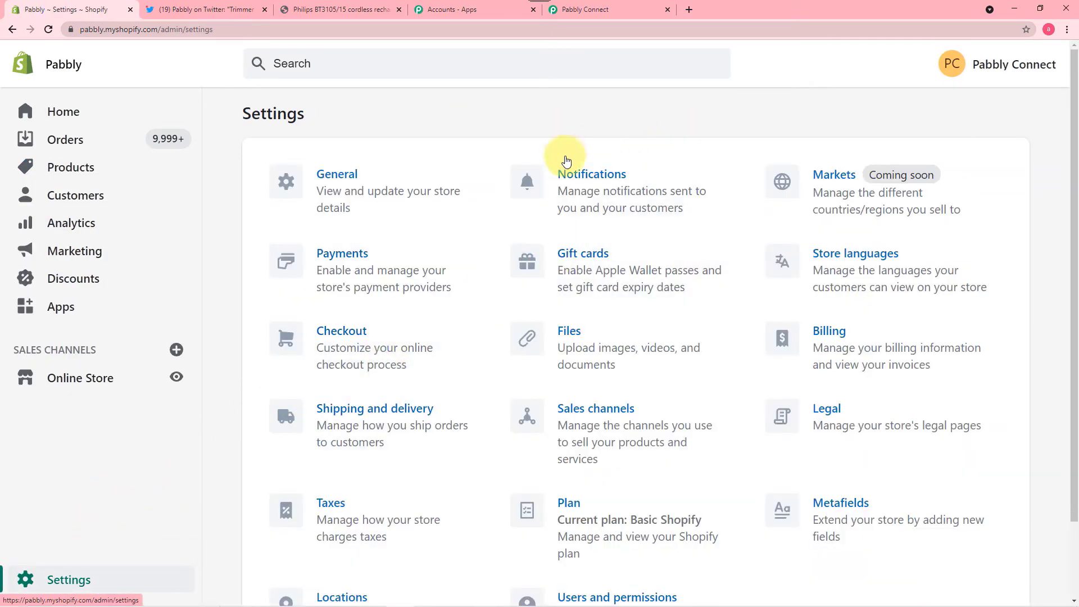
click(581, 182)
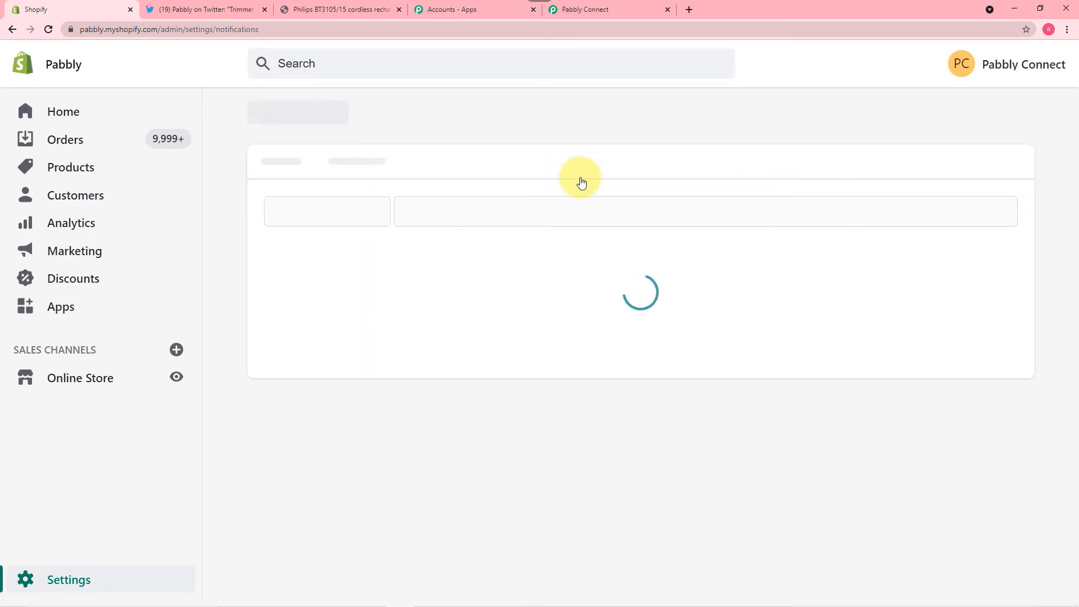
scroll(590, 176, down, 15)
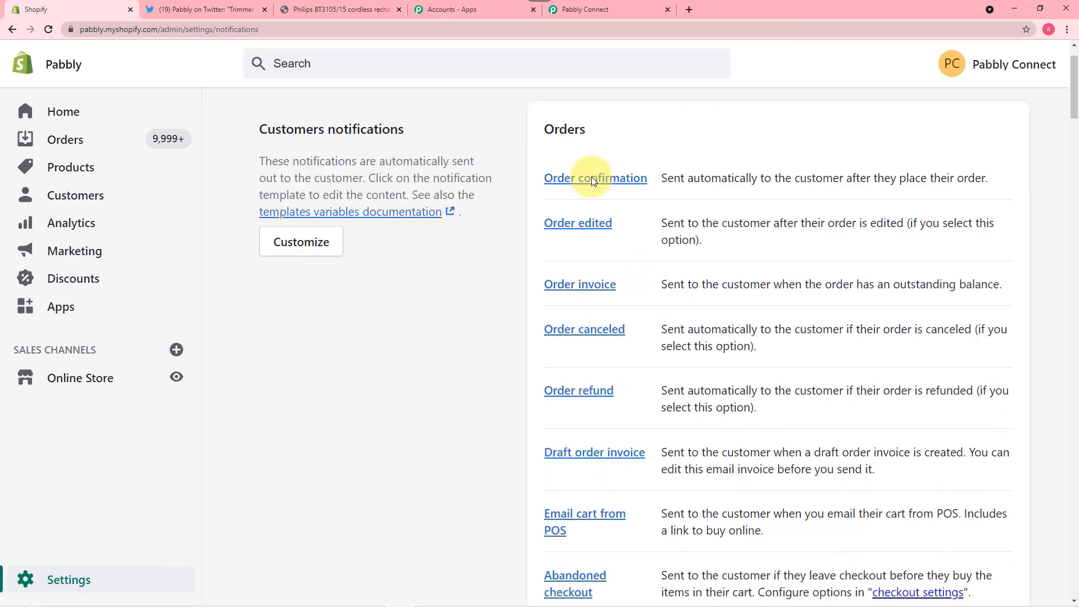
scroll(591, 182, down, 13)
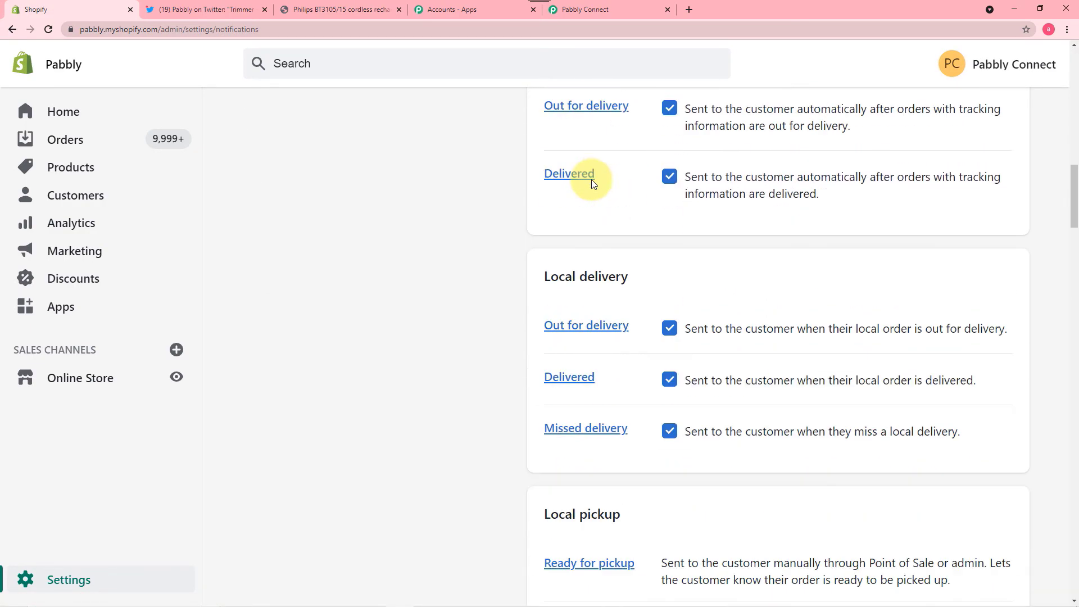
scroll(591, 182, down, 14)
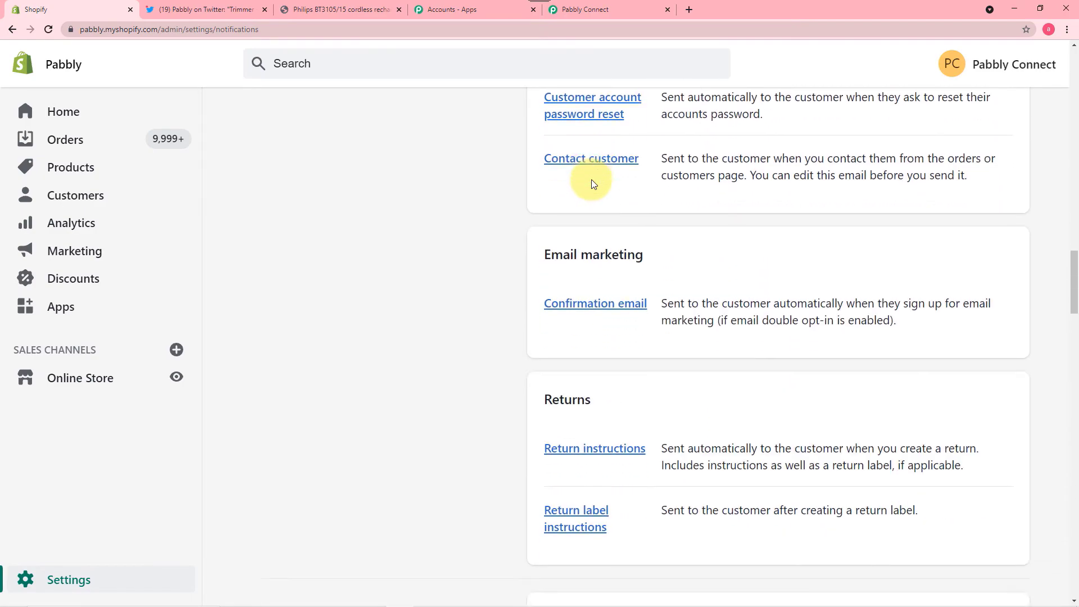
scroll(591, 179, down, 9)
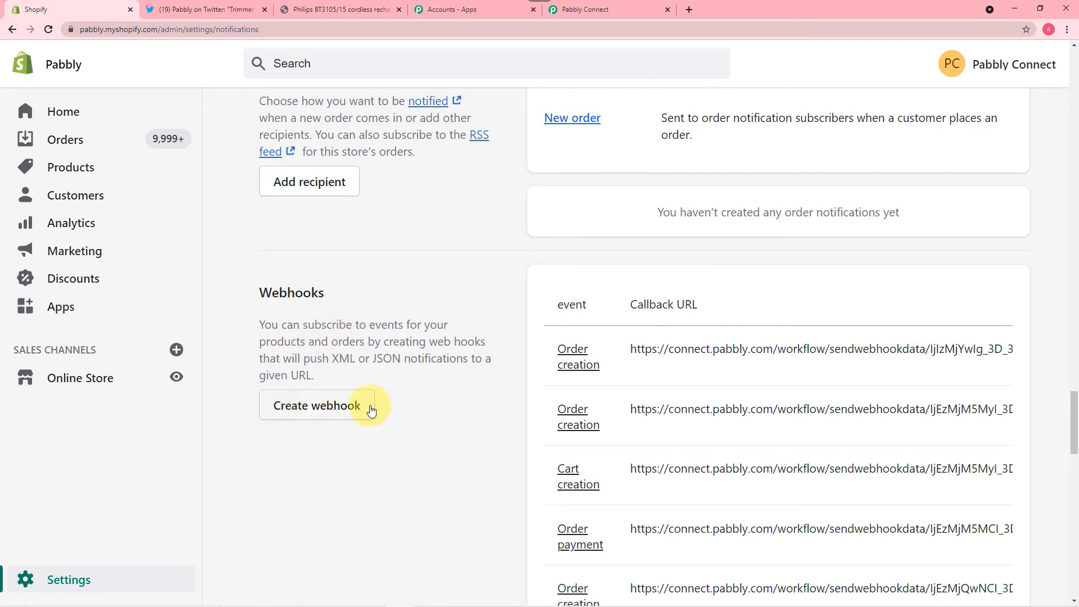
click(336, 416)
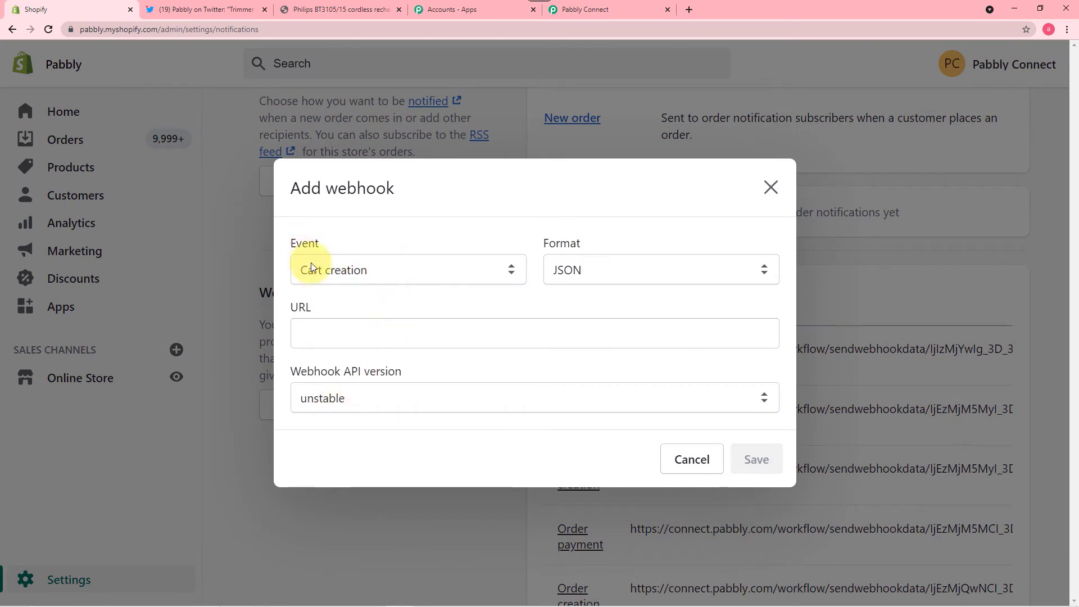
- Set the webhook event to Product creation and paste the copied Pabbly Connect webhook address as its URL
click(360, 273)
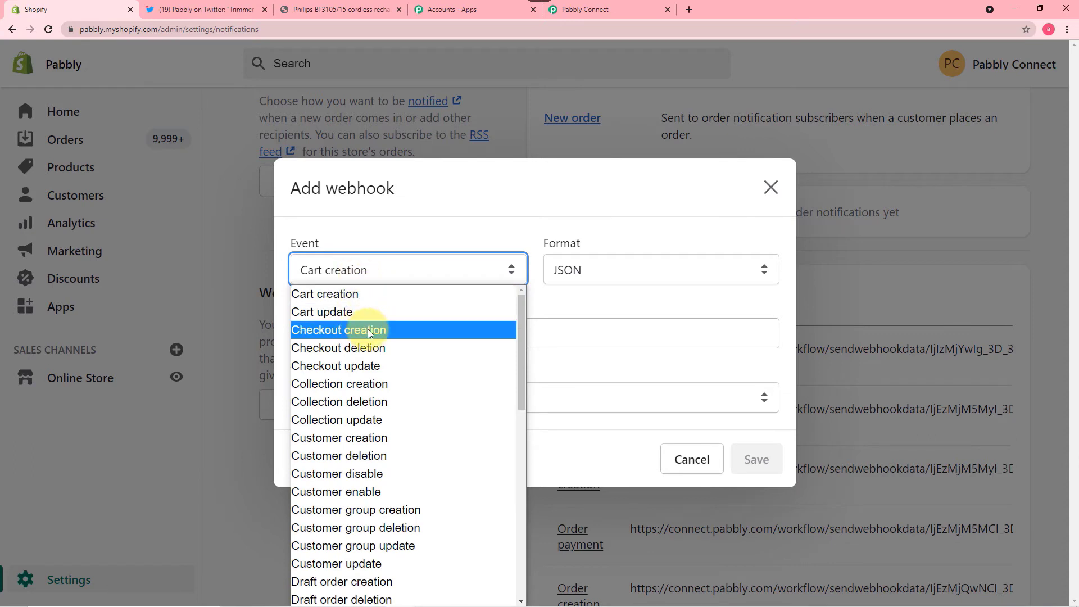
scroll(368, 328, down, 5)
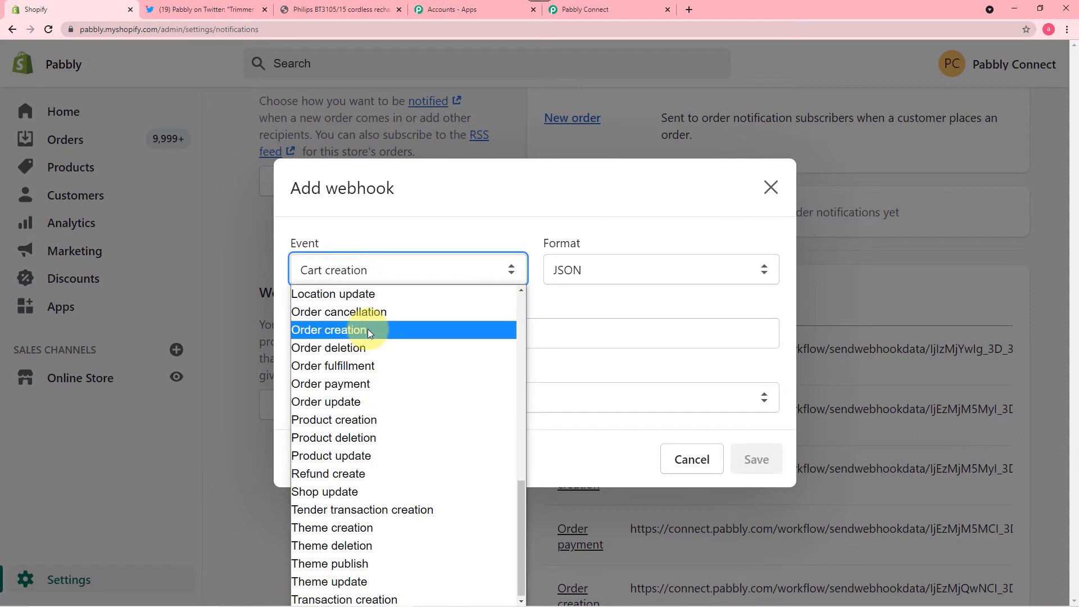
click(355, 421)
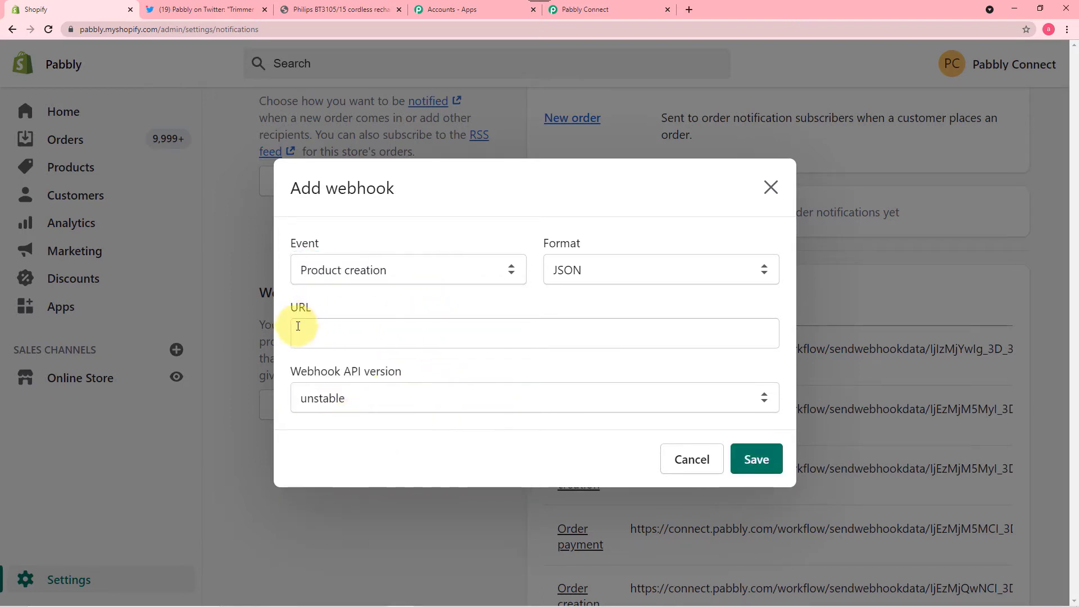
right_click(349, 338)
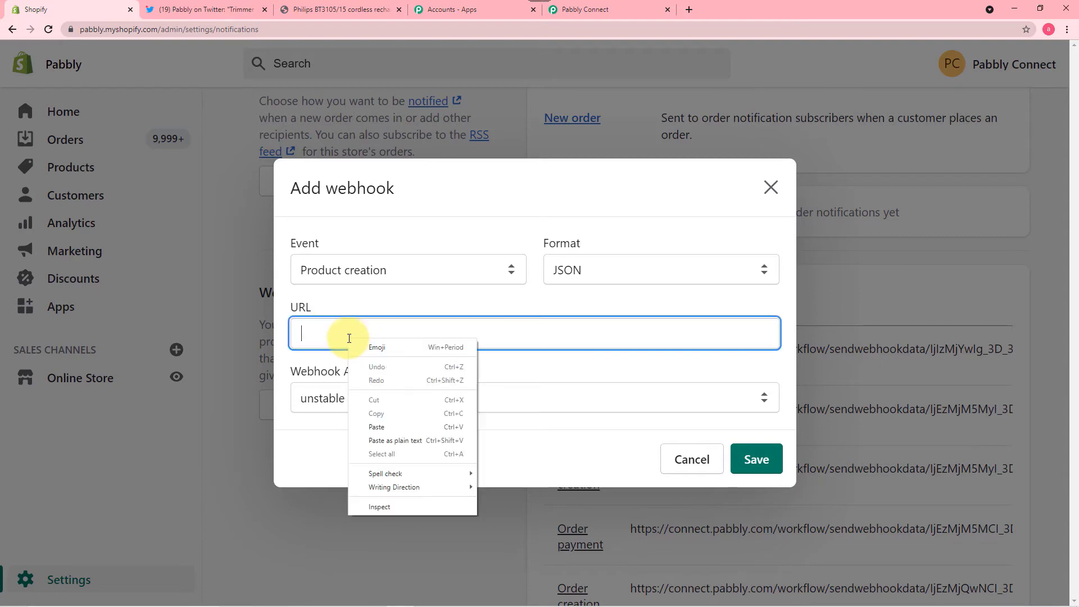
click(373, 422)
click(540, 368)
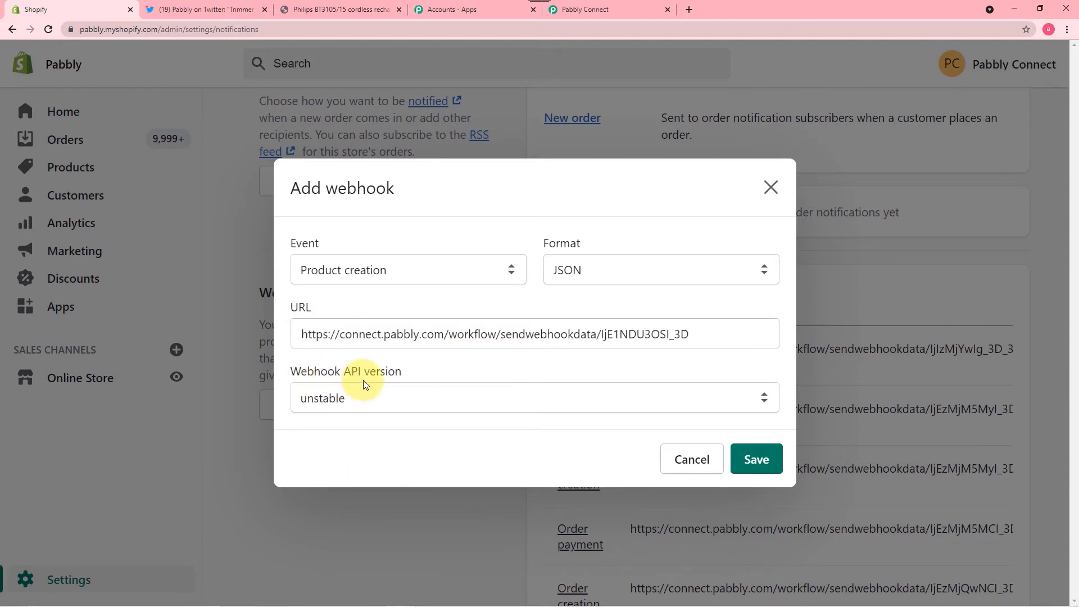
- Set the webhook API version to 2021-10 (Latest) and save the webhook
click(372, 400)
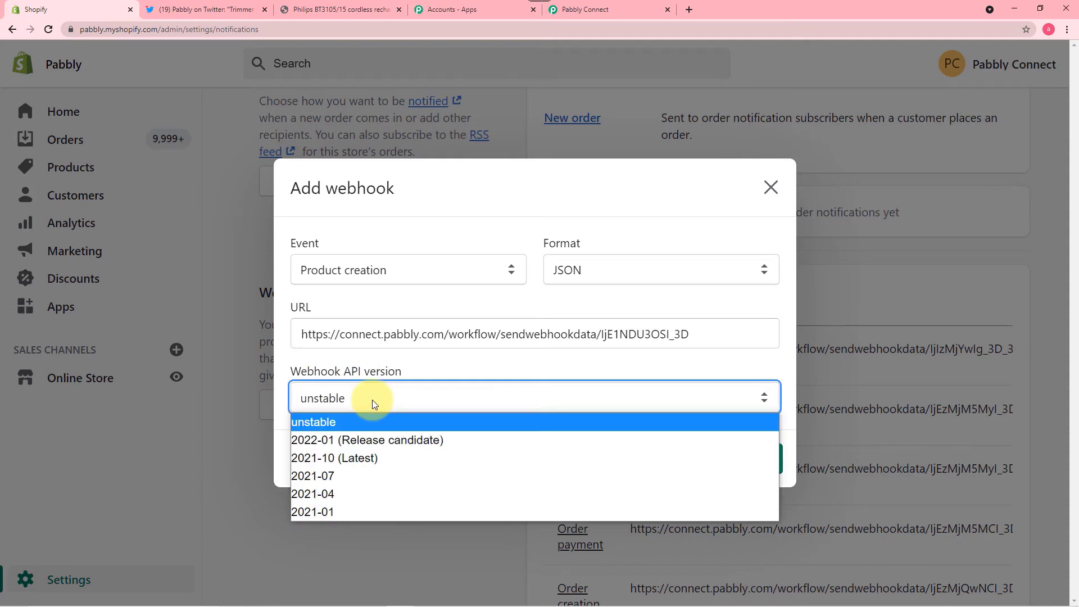
click(353, 456)
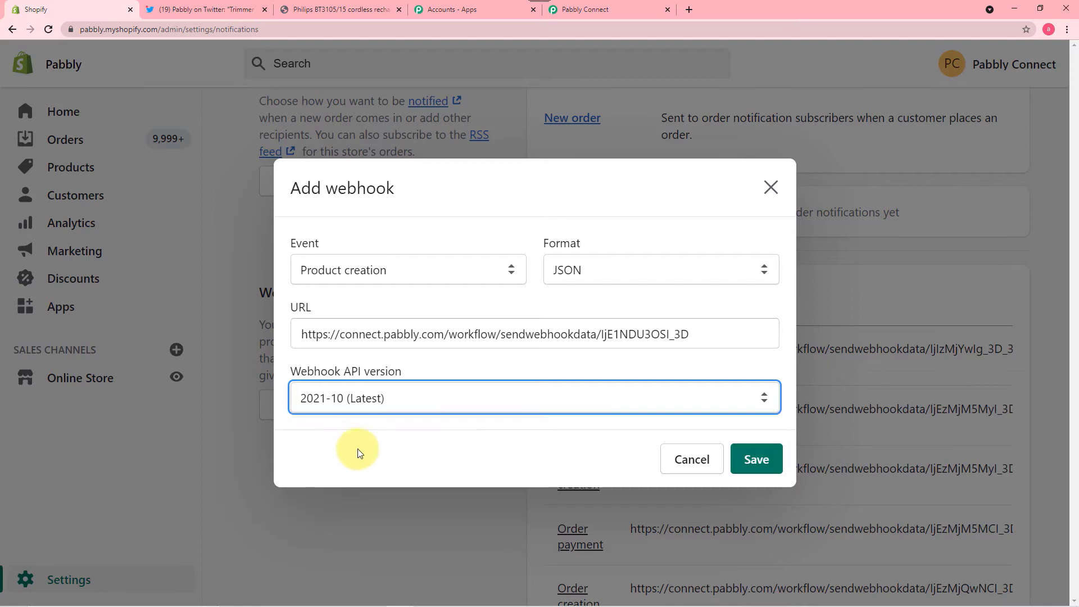
click(746, 459)
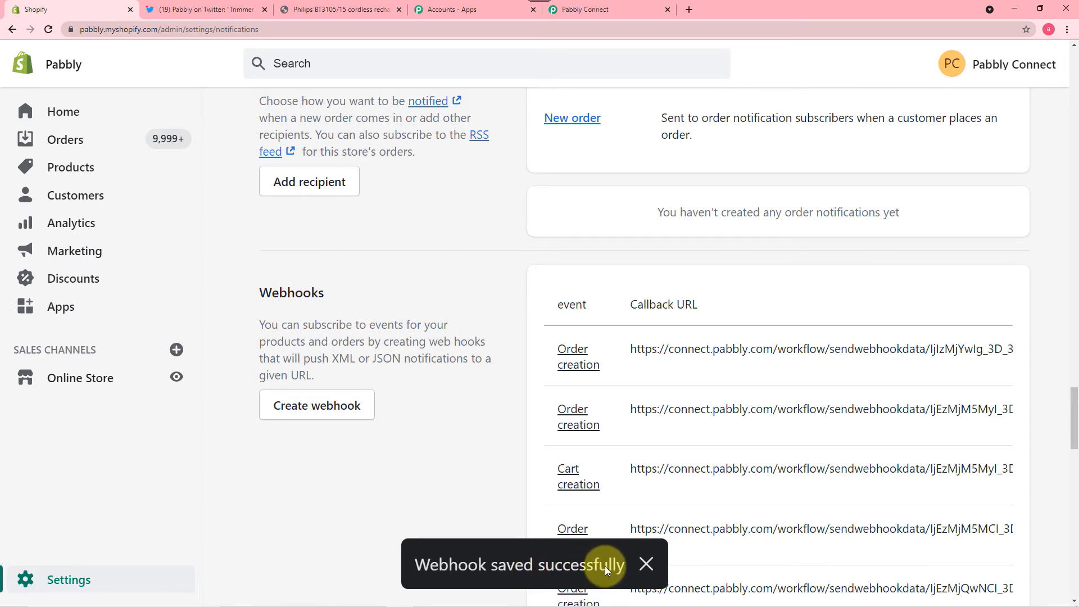
- Switch to the Pabbly Connect workflow and check the Shopify trigger's webhook capture status
click(587, 9)
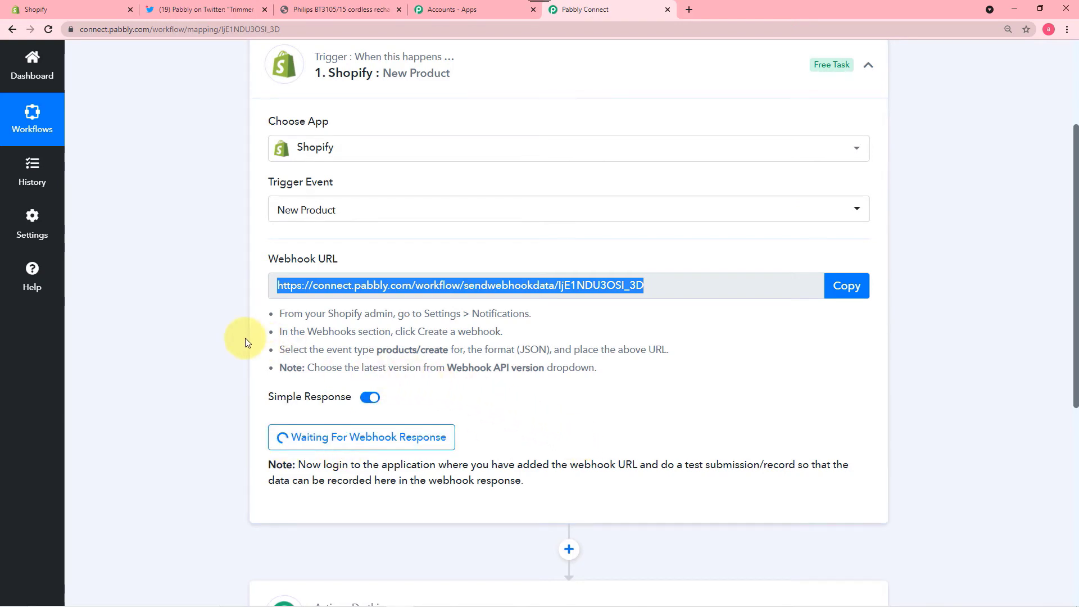
click(91, 5)
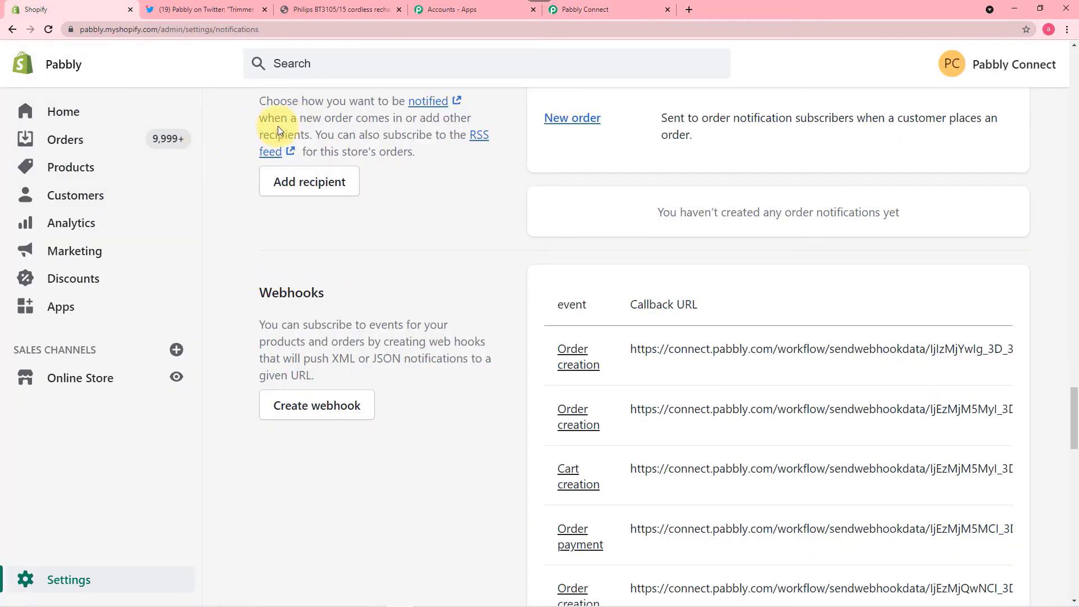
click(578, 8)
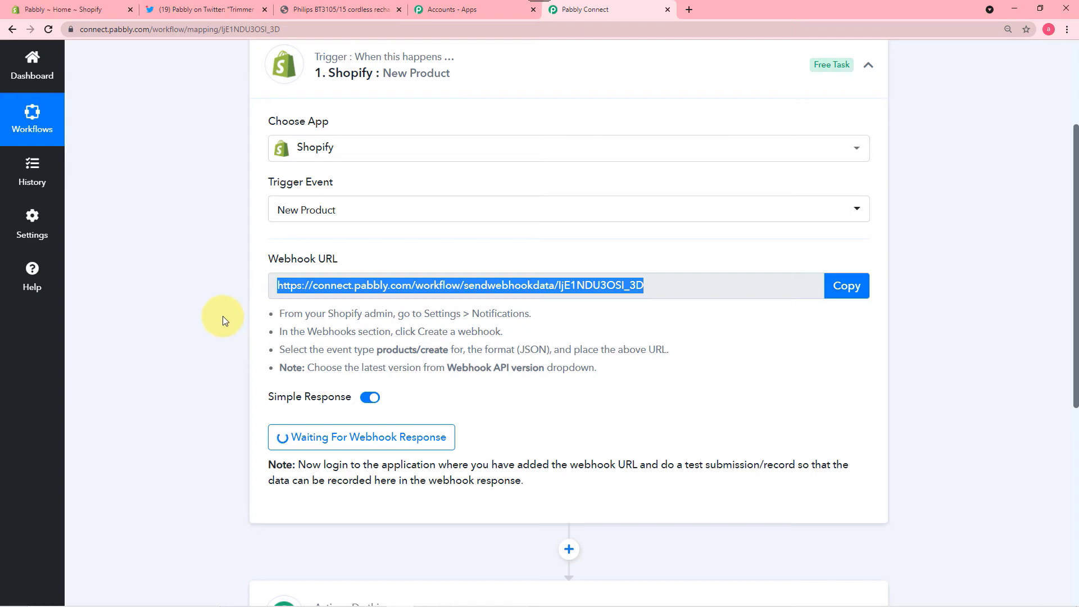
- Switch to the Shopify admin and open the form for adding a new product from the product list
click(83, 8)
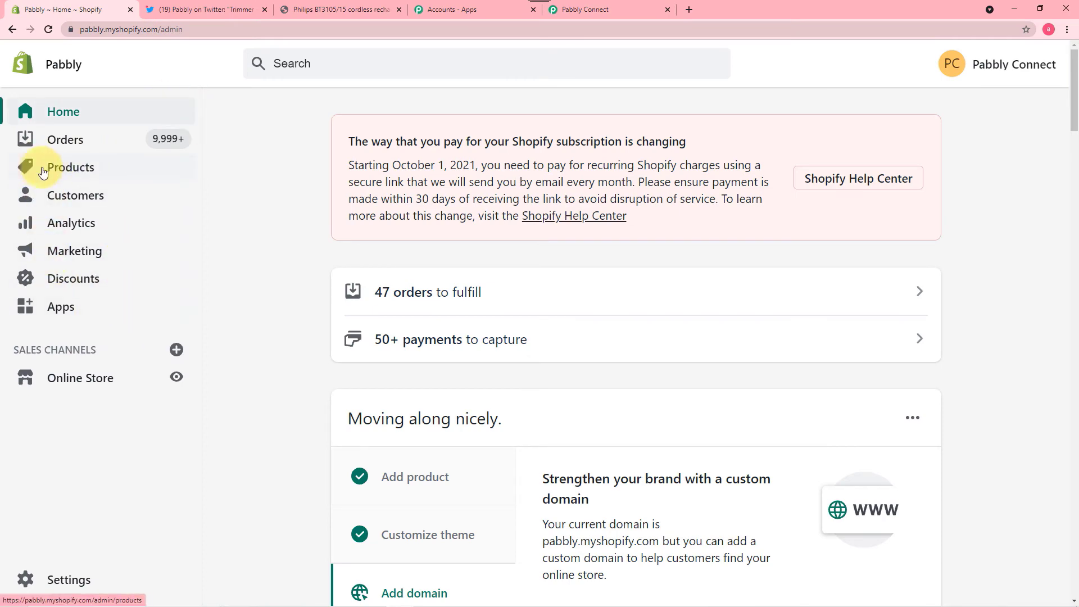
click(78, 173)
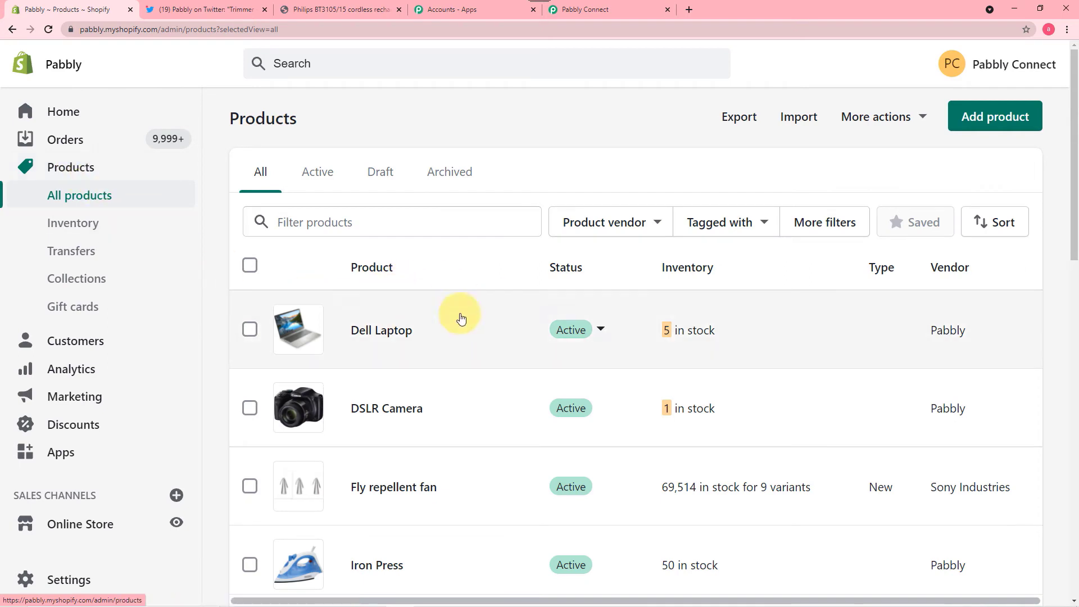
click(996, 118)
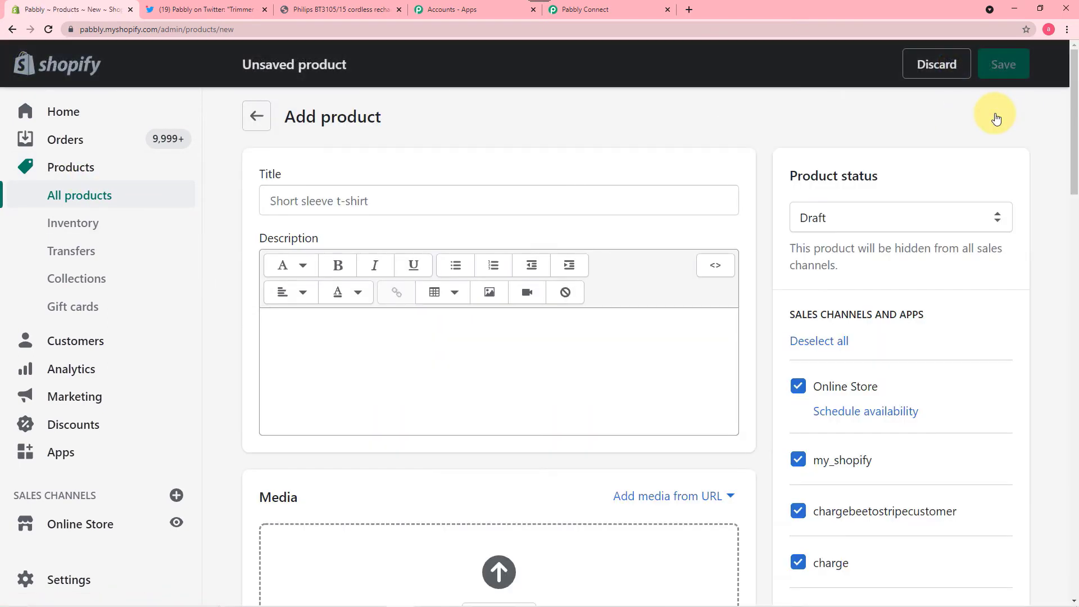
- Look through the blank product form's fields, including title, description, media, pricing and inventory
scroll(362, 172, down, 2)
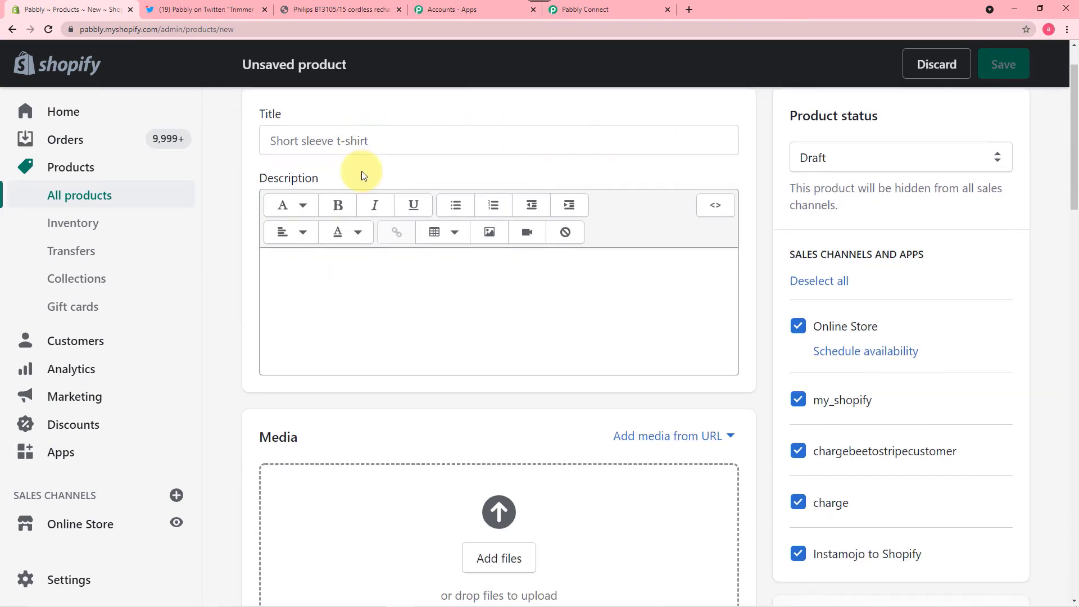
scroll(362, 175, up, 2)
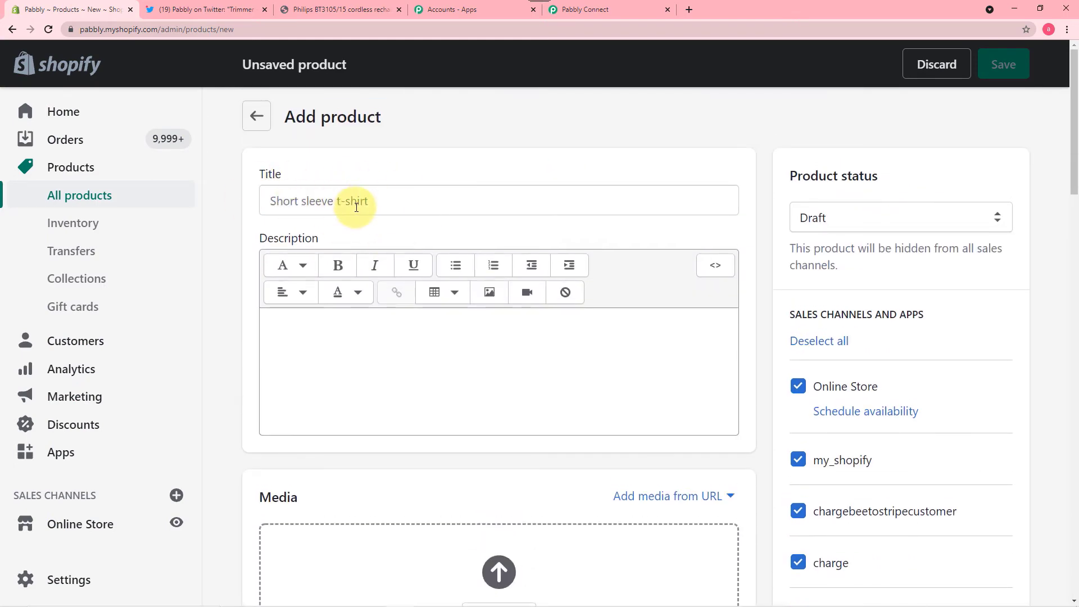
scroll(388, 202, down, 3)
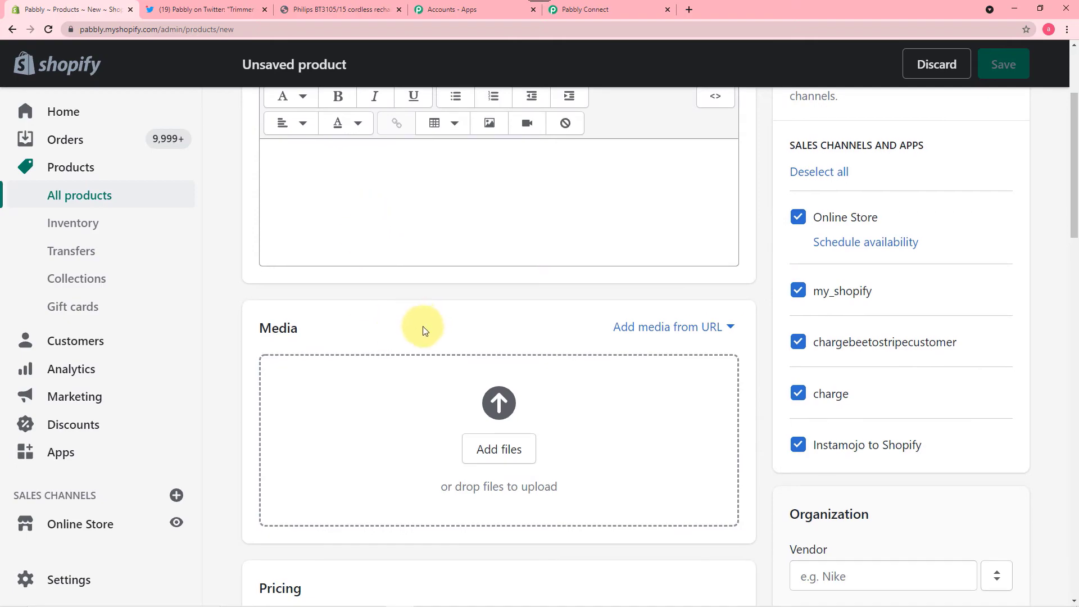
scroll(422, 327, down, 4)
scroll(451, 346, down, 6)
scroll(453, 344, up, 7)
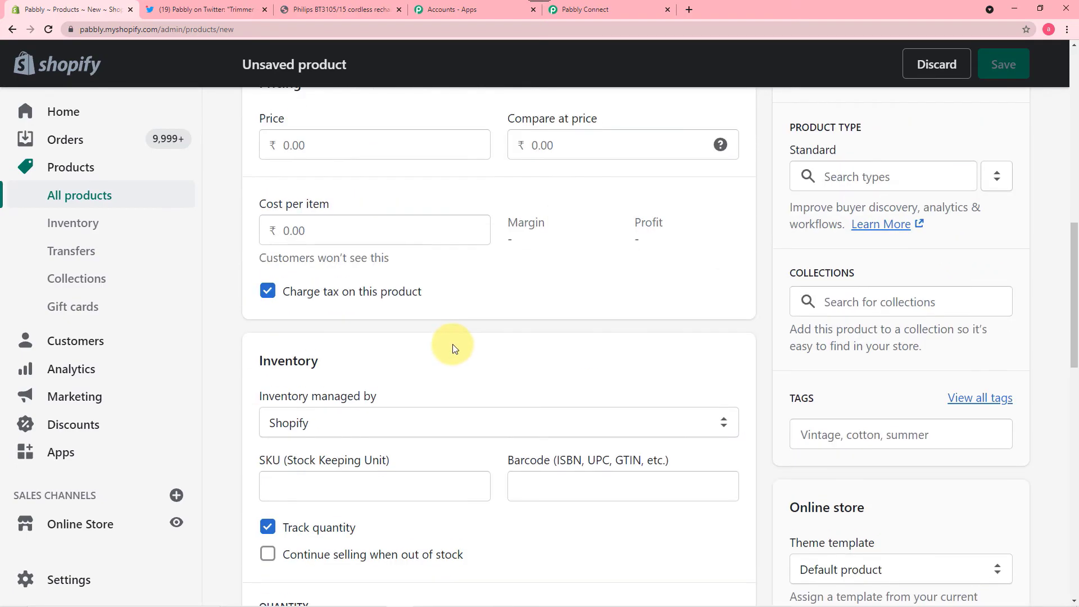
scroll(454, 340, up, 4)
scroll(454, 340, down, 7)
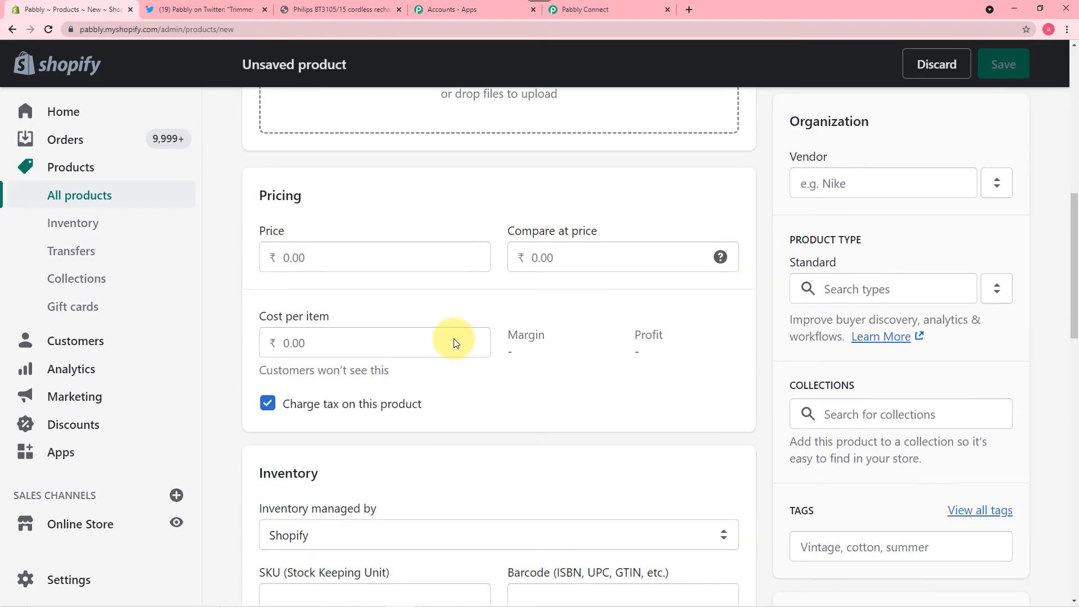
scroll(455, 337, up, 3)
scroll(457, 334, up, 4)
scroll(457, 335, up, 3)
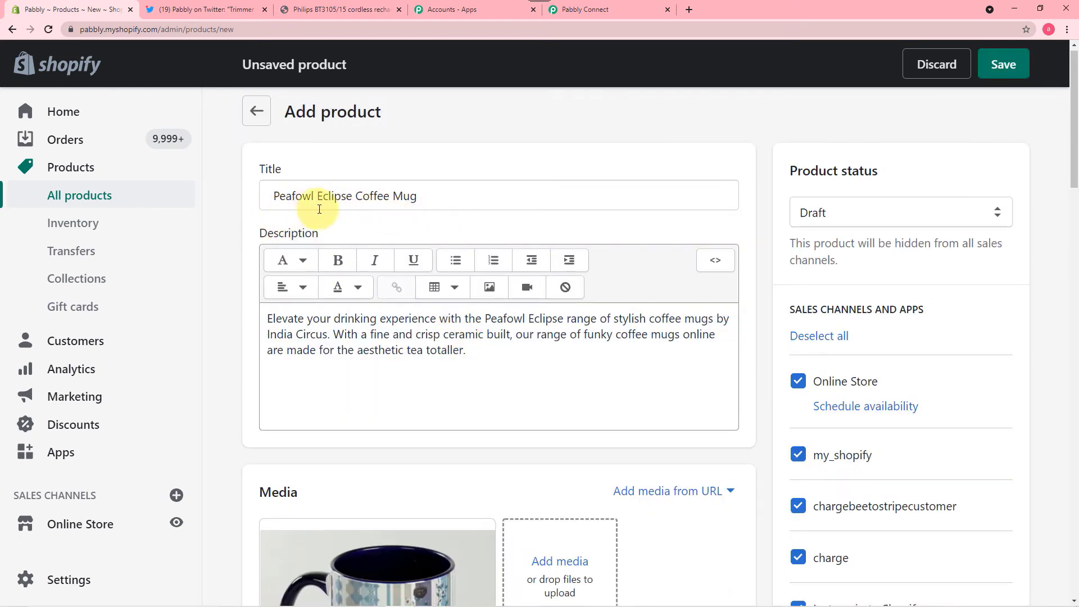
- Review the Peafowl Eclipse Coffee Mug's filled-in description, image, pricing and inventory details before saving
scroll(359, 217, down, 1)
scroll(358, 216, down, 2)
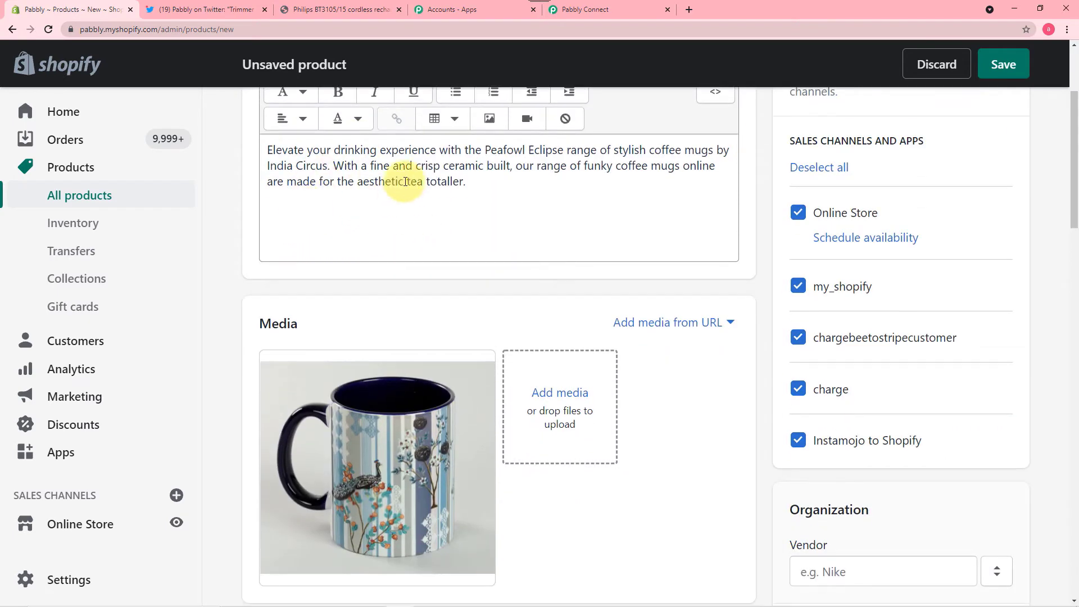
scroll(500, 191, down, 2)
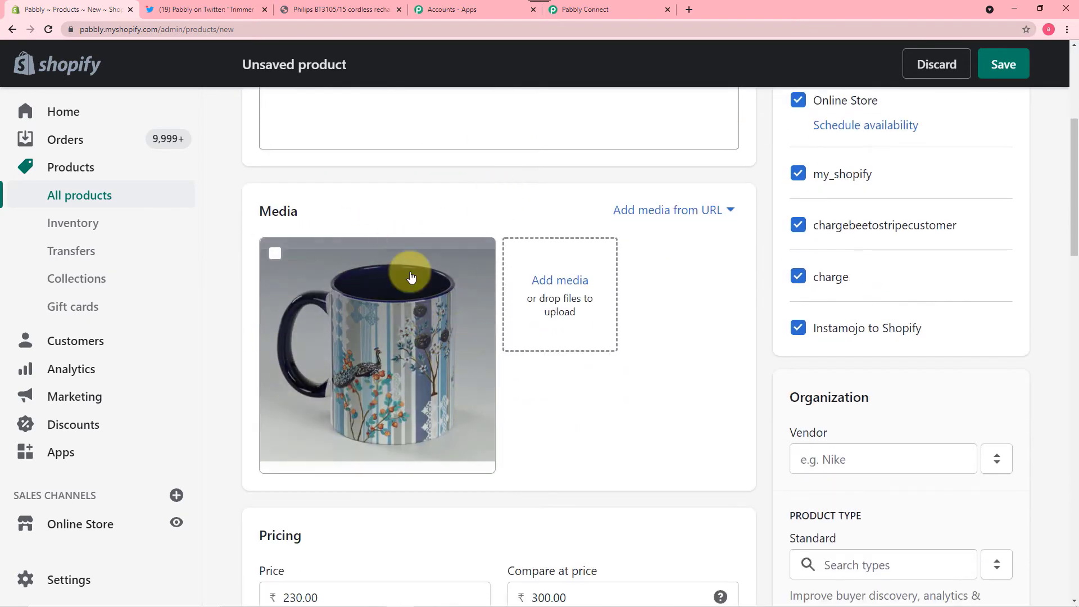
scroll(550, 407, down, 4)
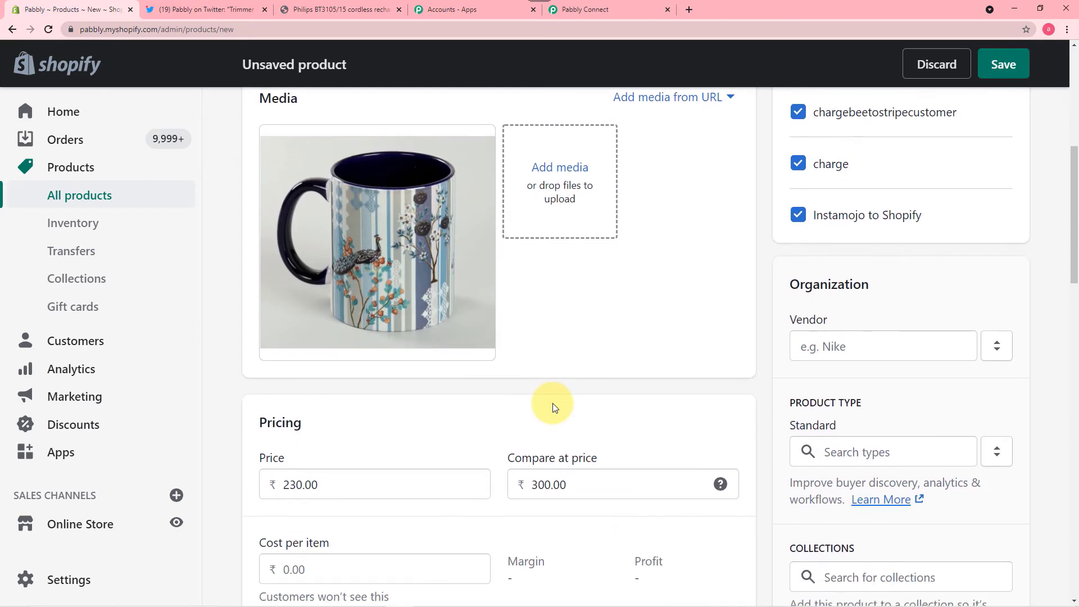
scroll(431, 422, down, 5)
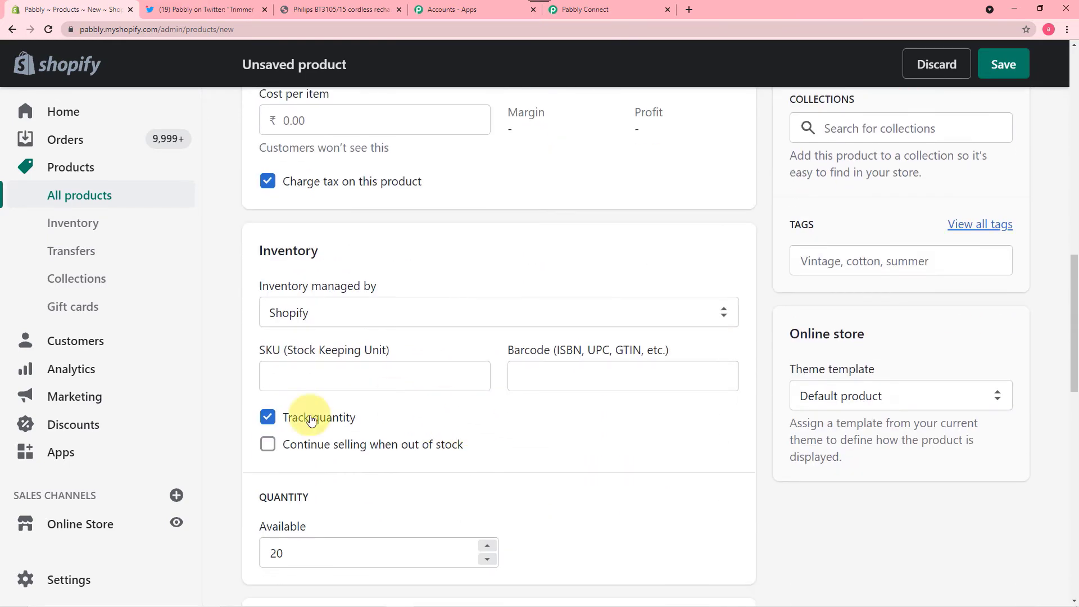
scroll(270, 480, down, 2)
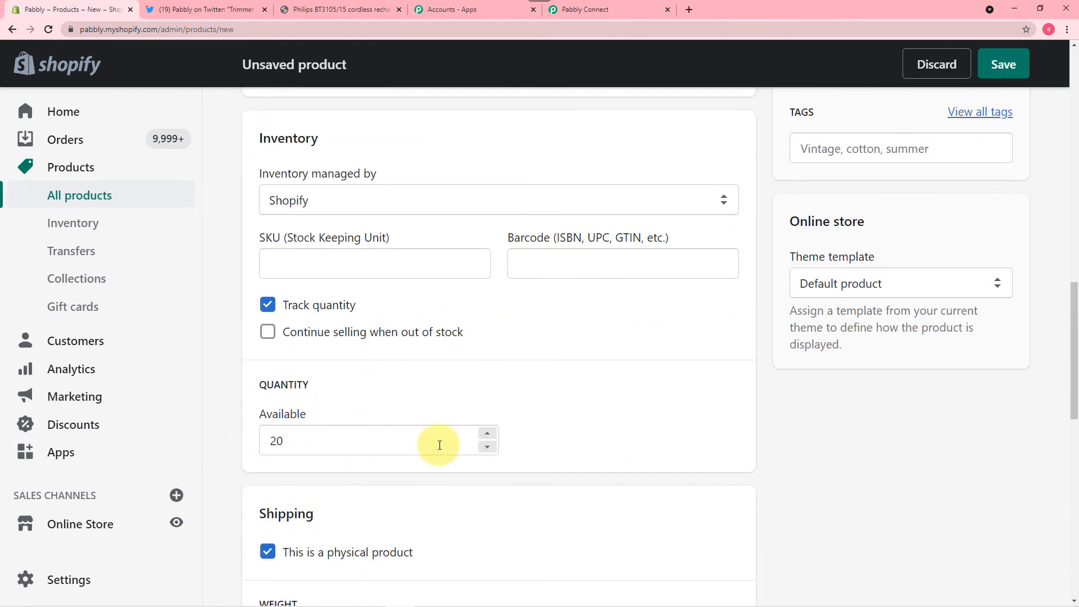
scroll(443, 430, up, 6)
scroll(444, 432, up, 9)
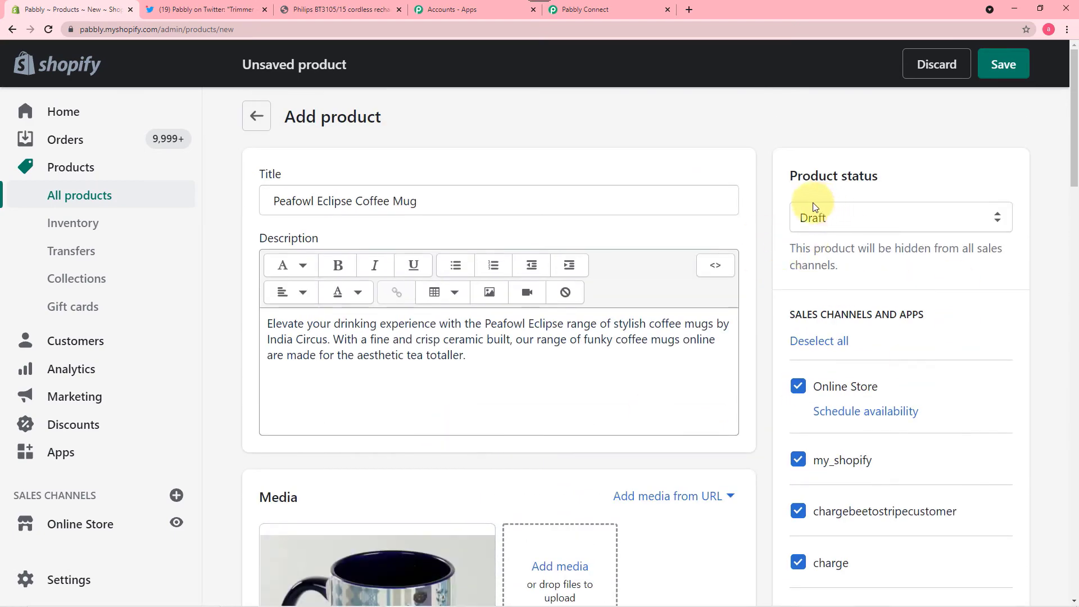
- Set the coffee mug's product status to Active and save the new product
click(909, 210)
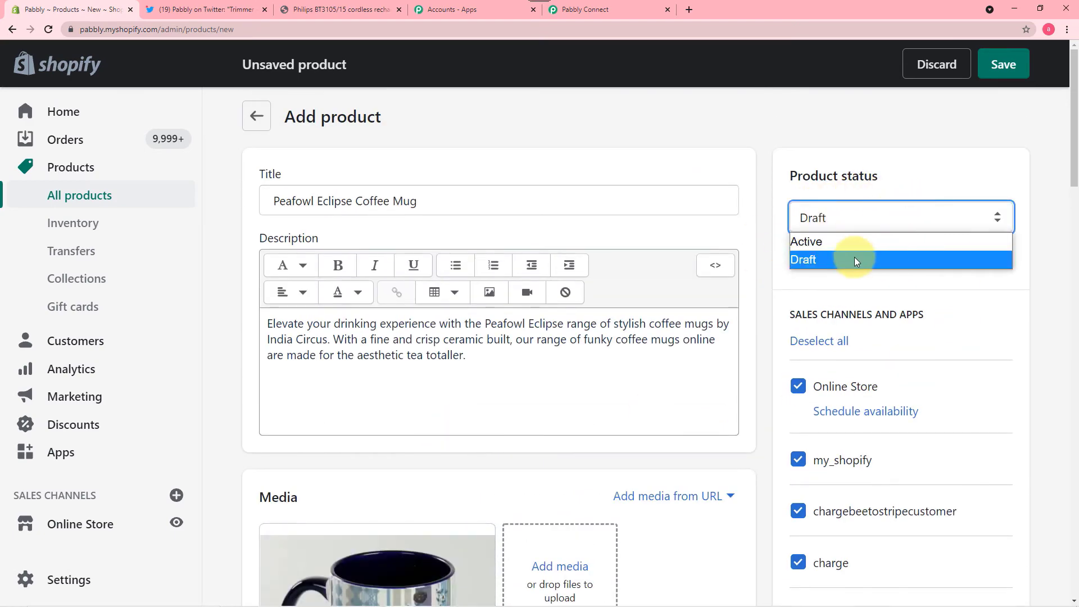
click(854, 242)
click(1003, 64)
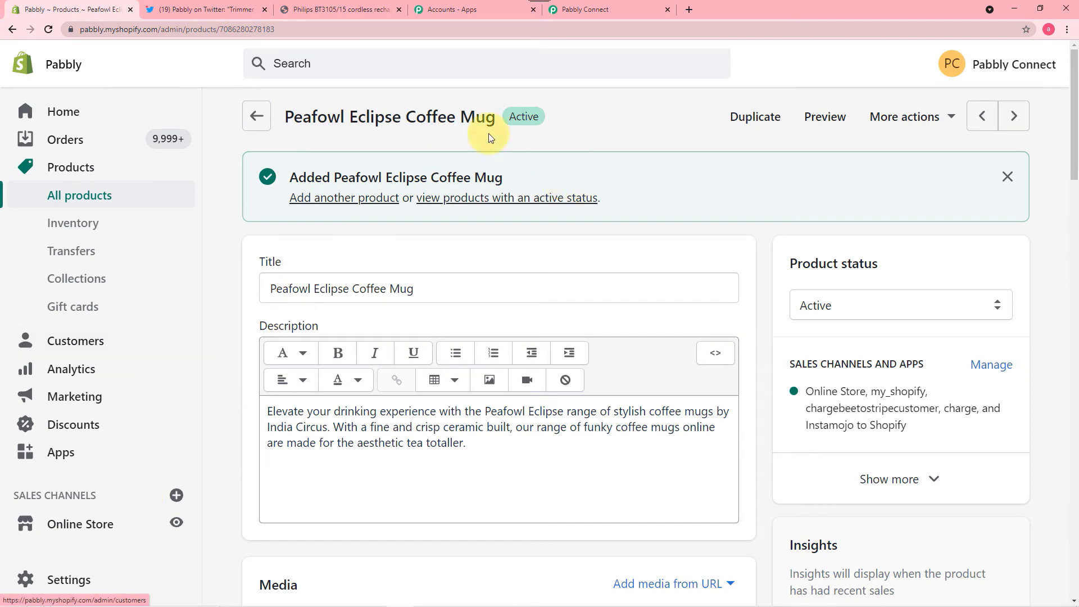
- Switch to the Pabbly Connect workflow and examine the product and variant fields in the Shopify trigger's received response
click(588, 11)
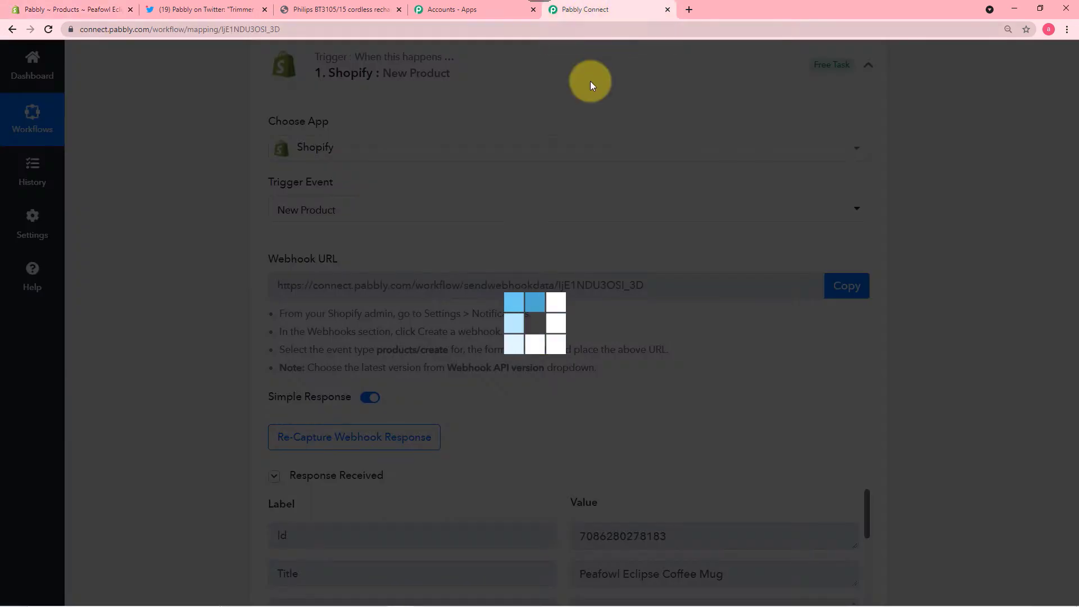
scroll(167, 269, down, 6)
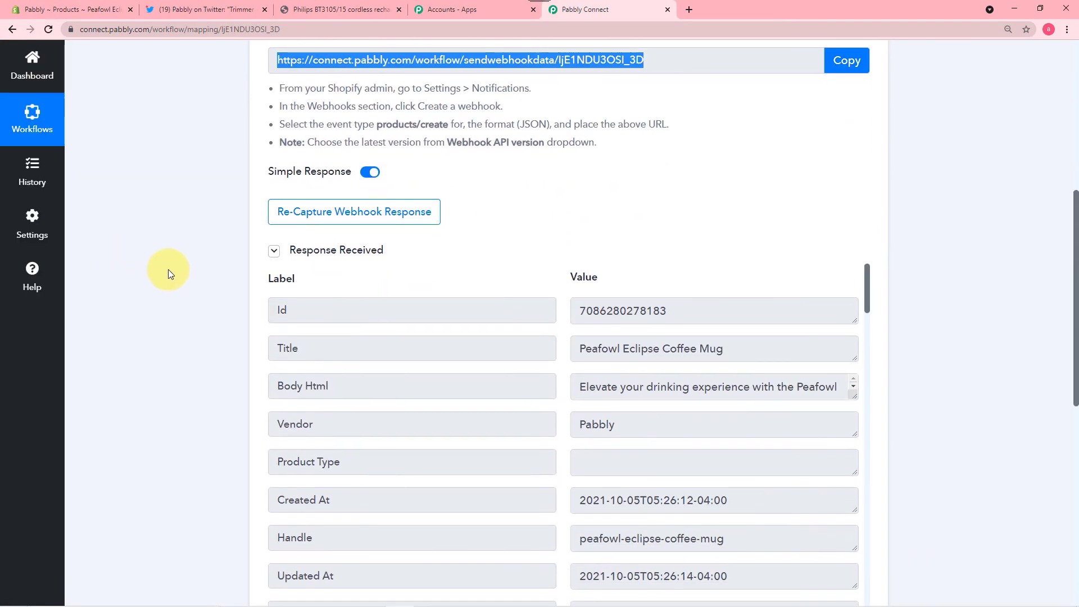
scroll(167, 268, down, 2)
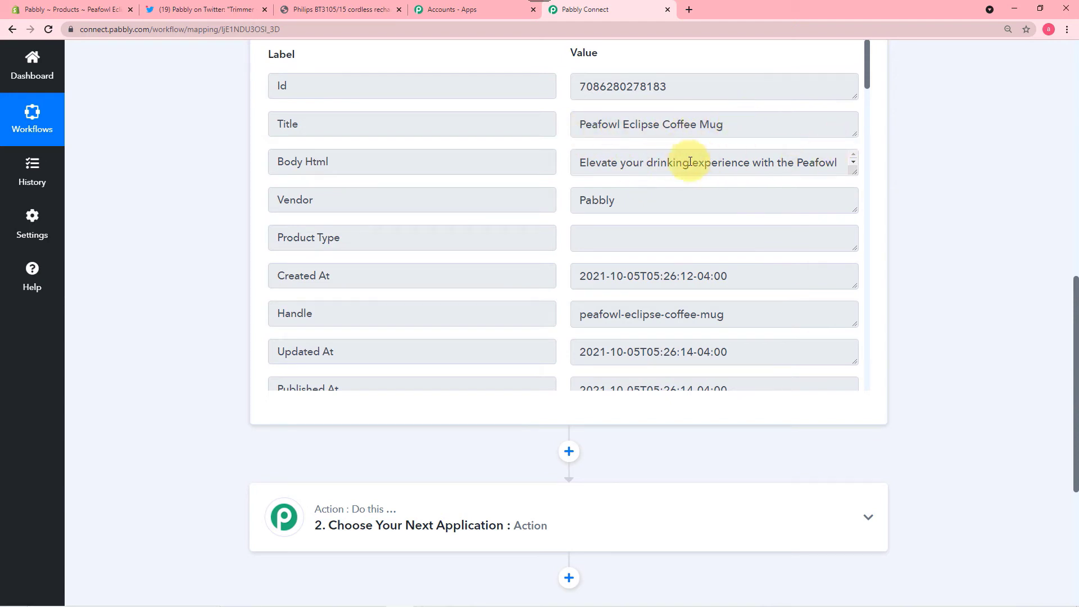
scroll(716, 217, down, 3)
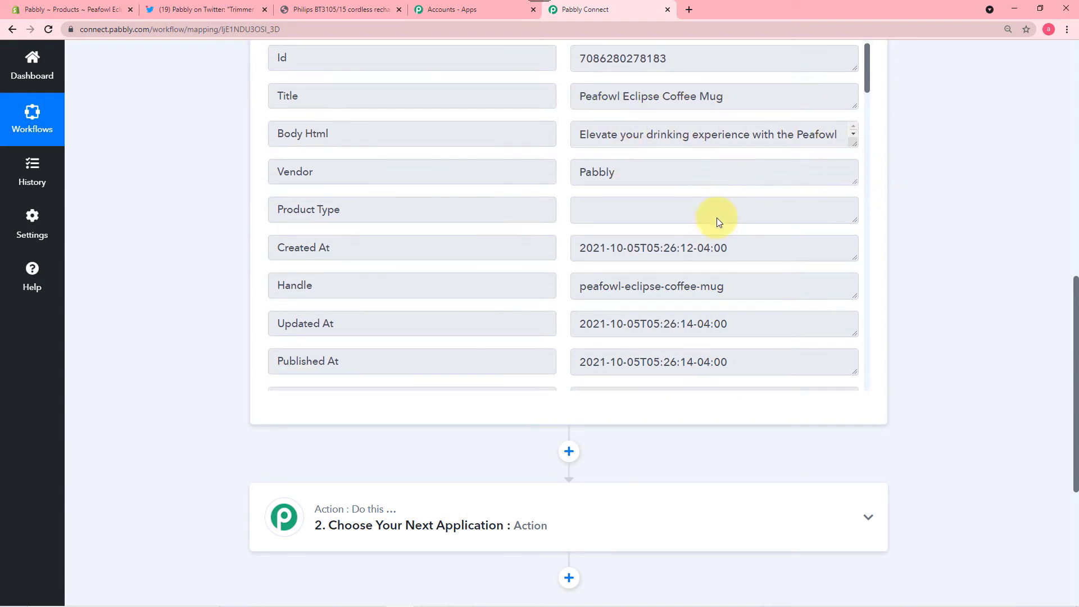
scroll(691, 214, down, 5)
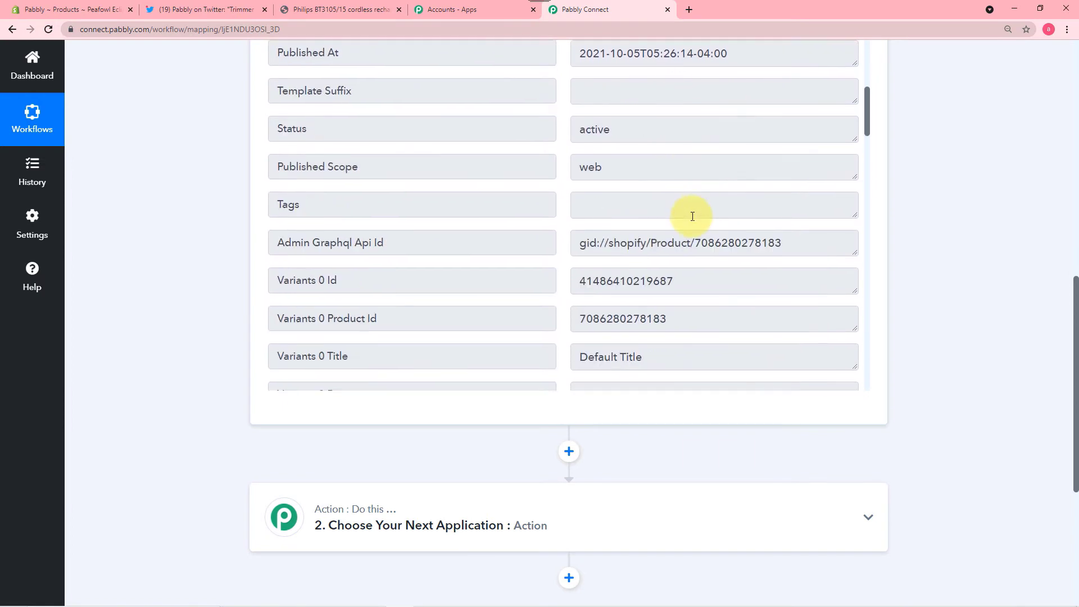
scroll(676, 217, down, 12)
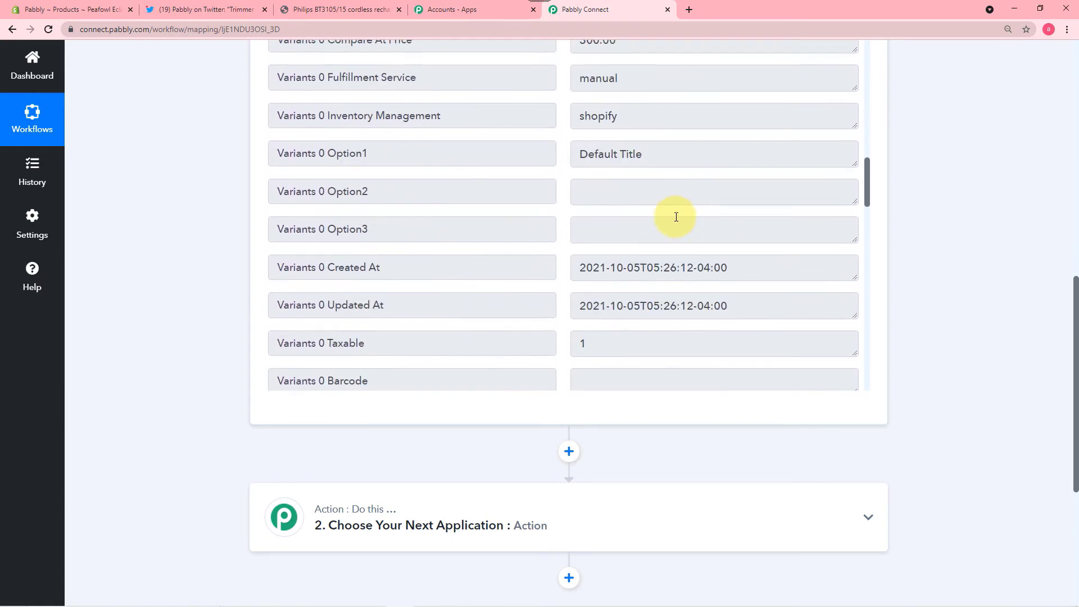
scroll(672, 208, up, 3)
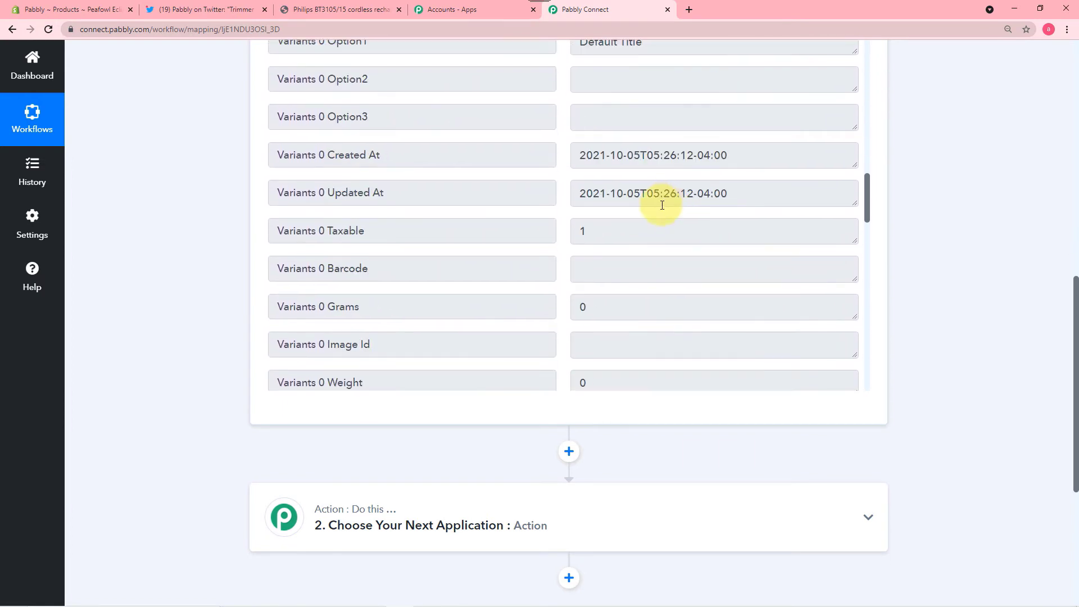
- Examine the remaining variant, option and image fields in the Shopify trigger's received response
scroll(662, 205, down, 1)
scroll(712, 194, down, 9)
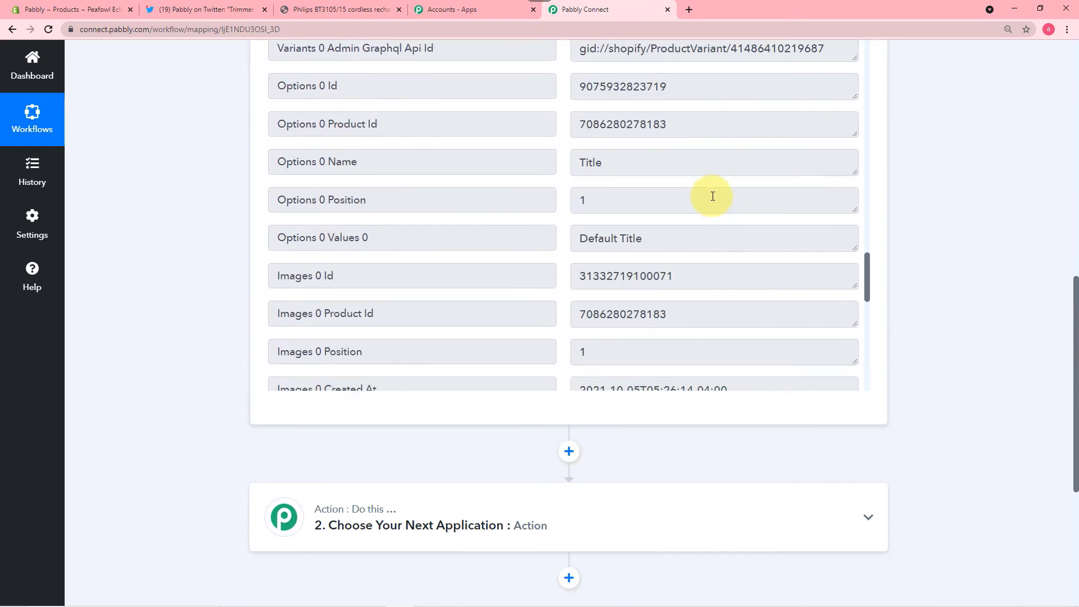
scroll(713, 196, down, 11)
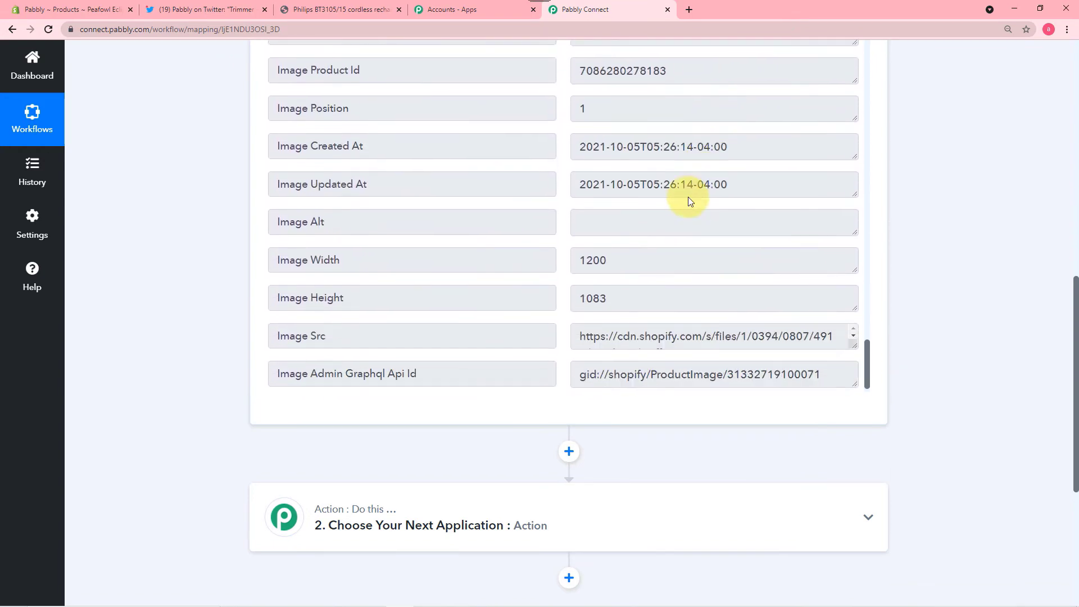
scroll(730, 281, down, 5)
scroll(771, 352, up, 10)
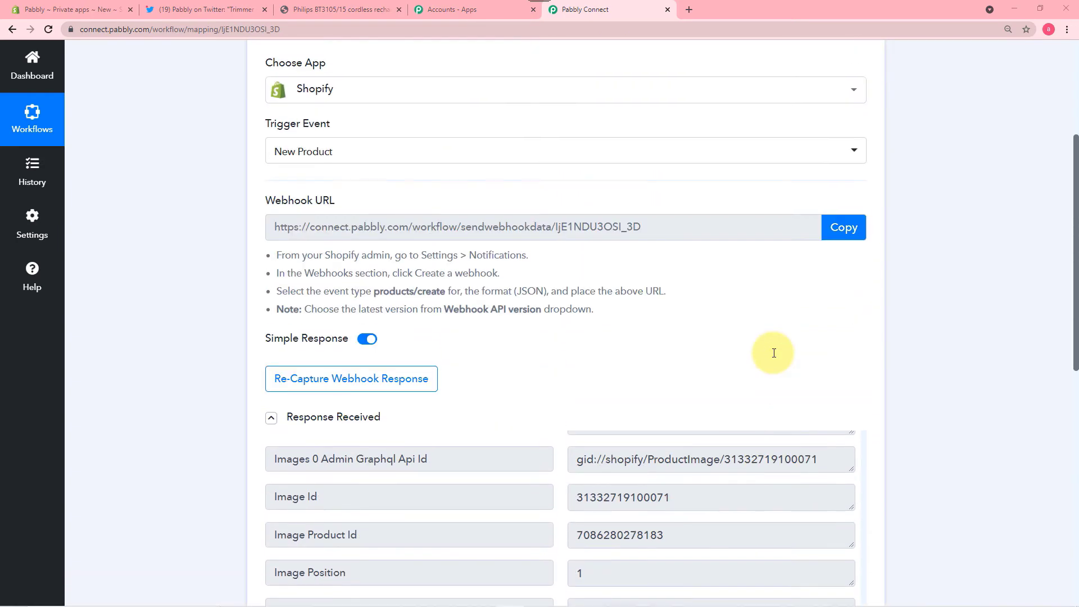
- Add an action step after the Shopify trigger using Twitter with the Create Tweet with Media event
scroll(774, 353, down, 9)
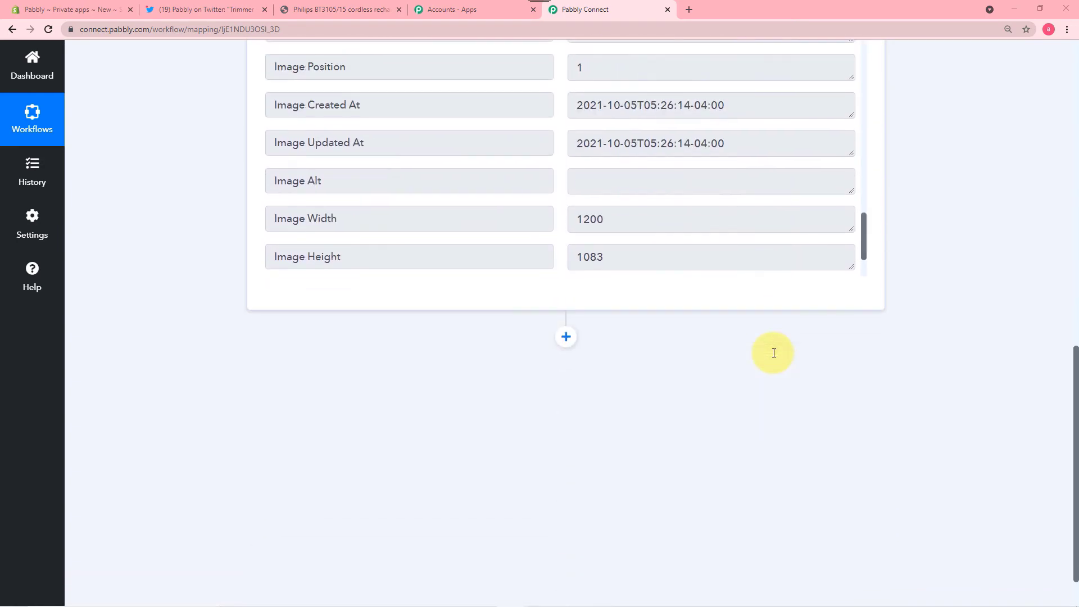
click(566, 337)
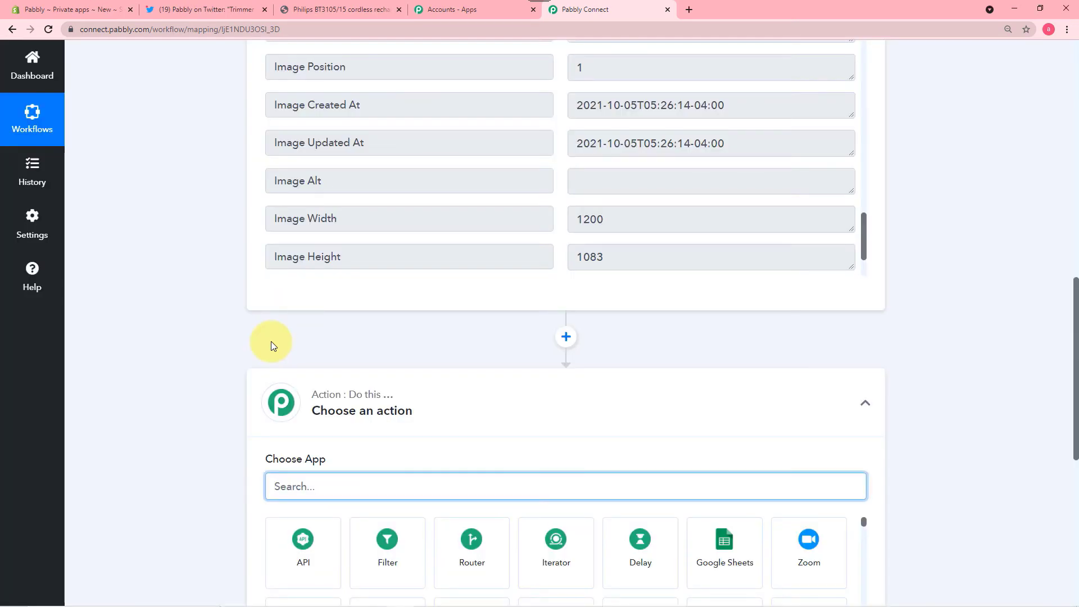
scroll(270, 342, down, 4)
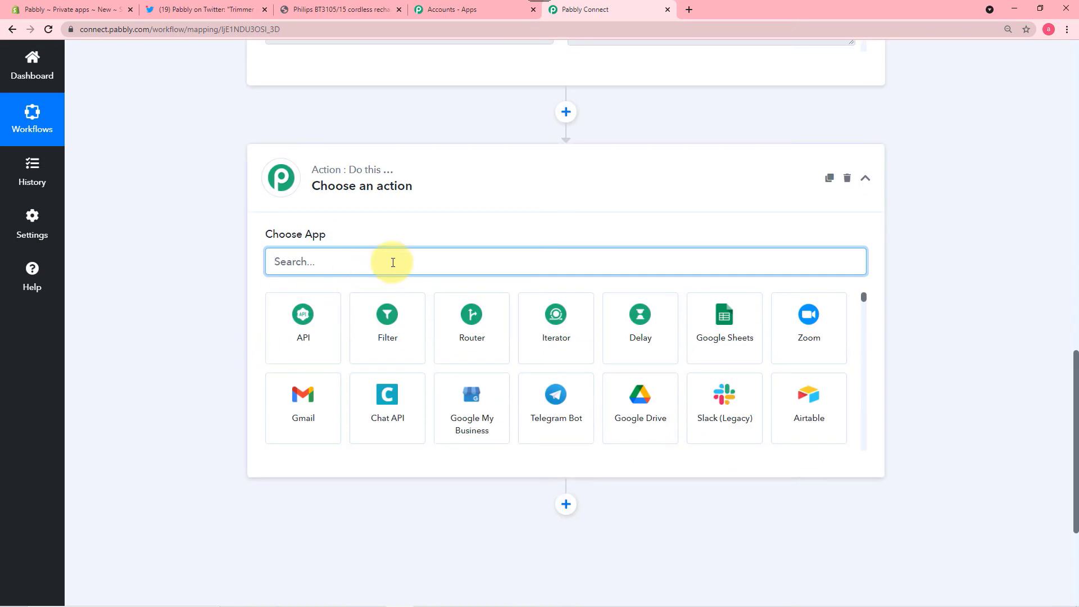
text(tw)
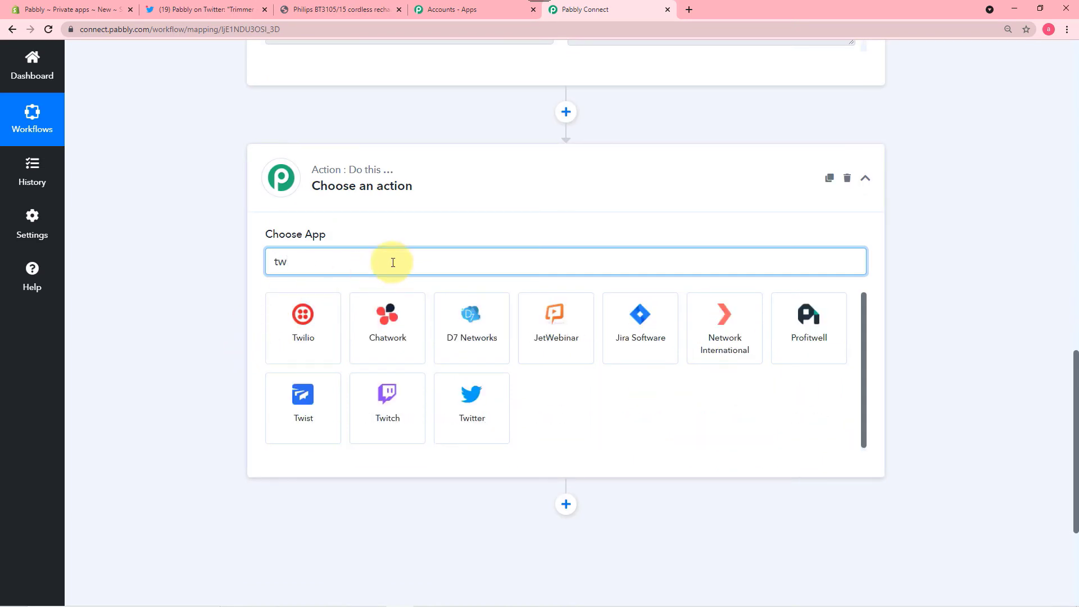
text(i)
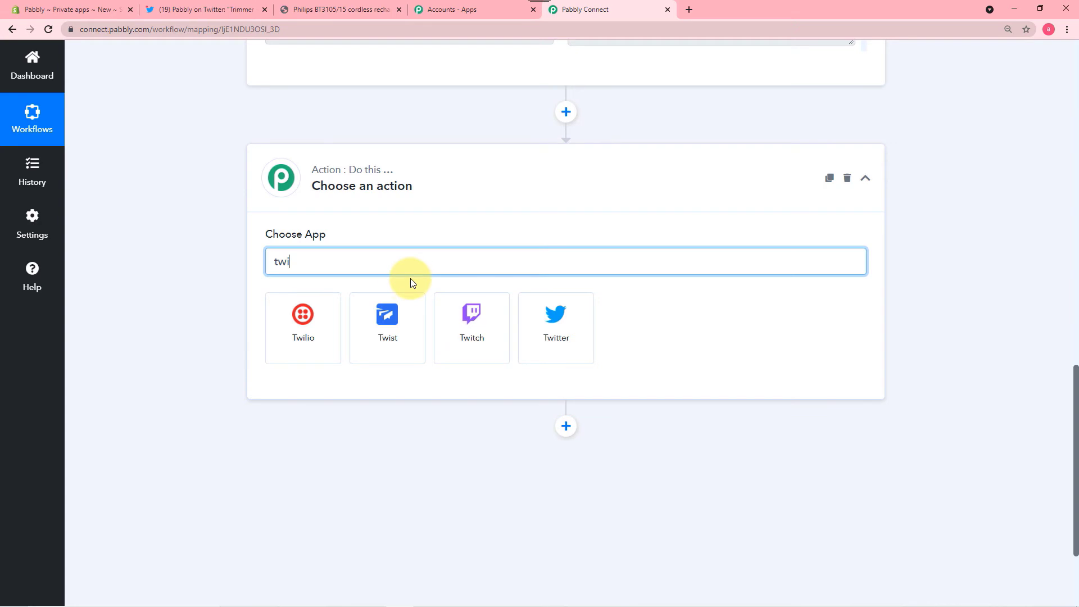
click(548, 335)
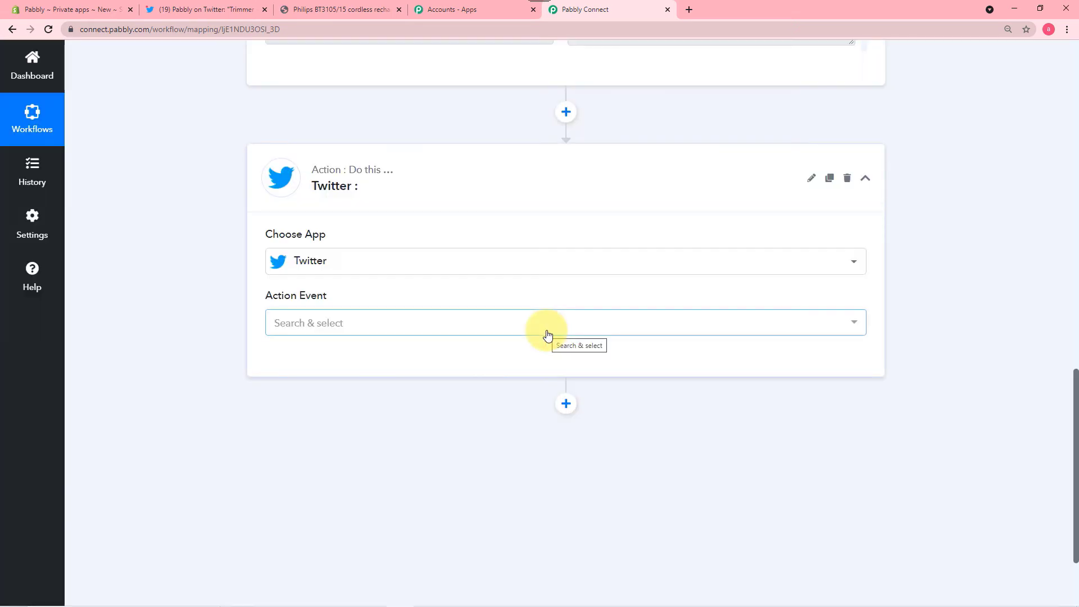
click(379, 332)
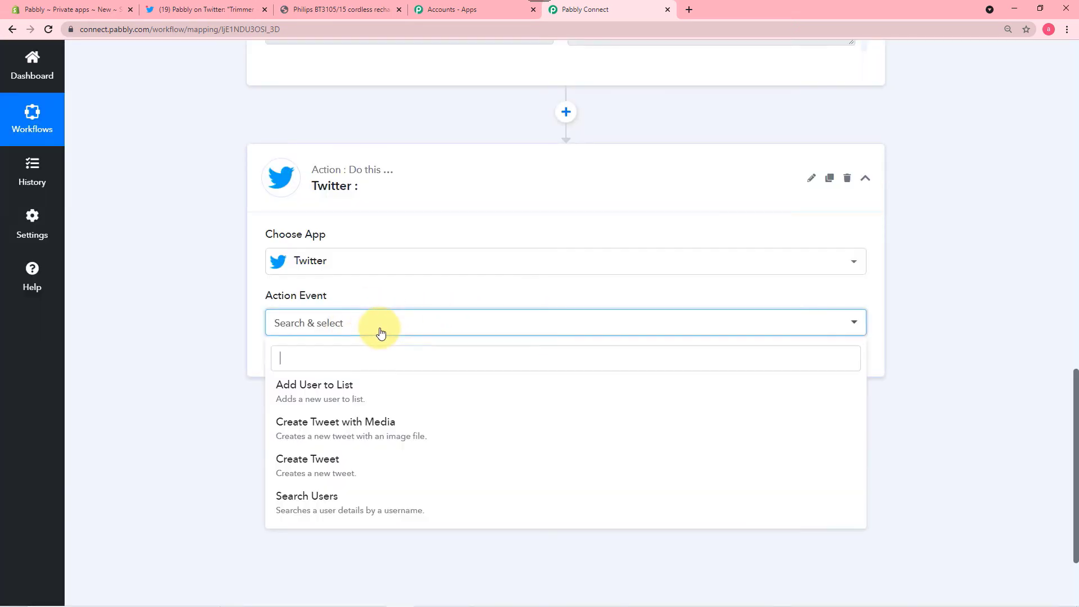
click(358, 427)
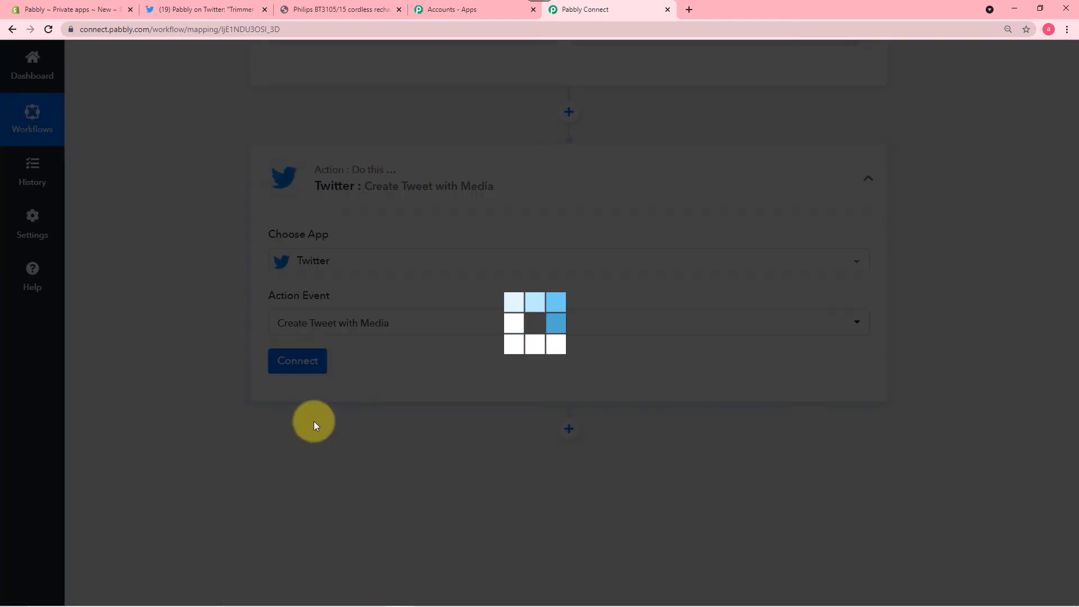
- Connect the Twitter action through a new connection named Twitter #14 and authorize Pabbly Connect to access the account
click(319, 374)
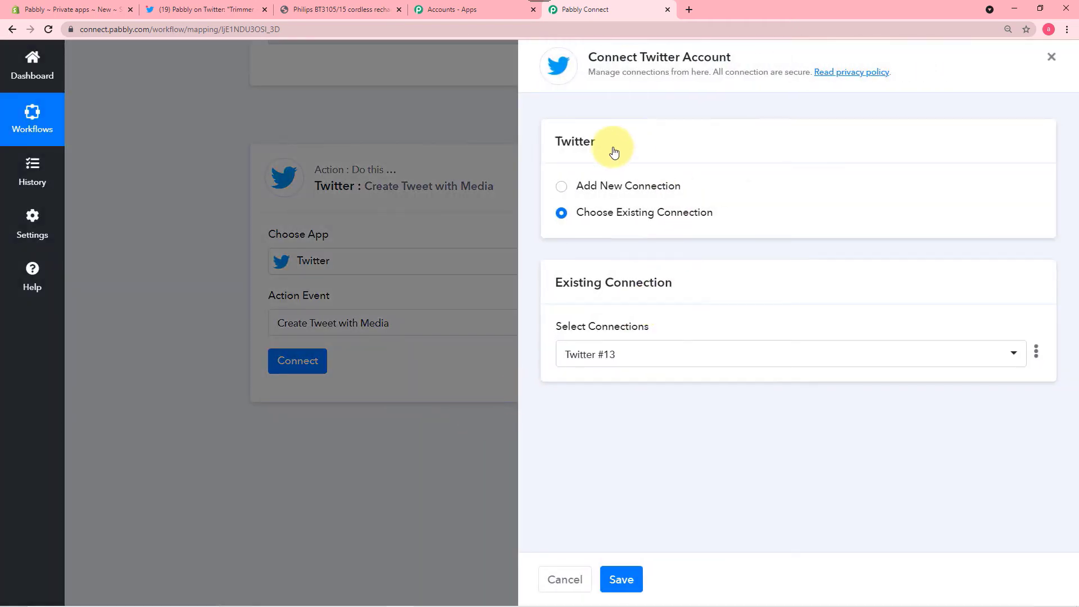
click(563, 190)
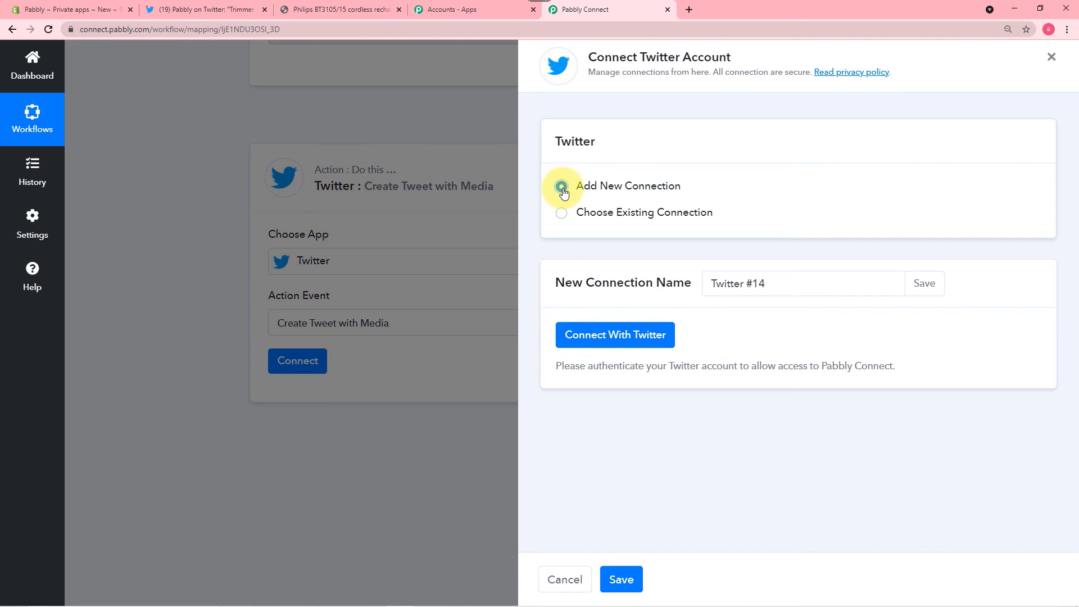
click(600, 345)
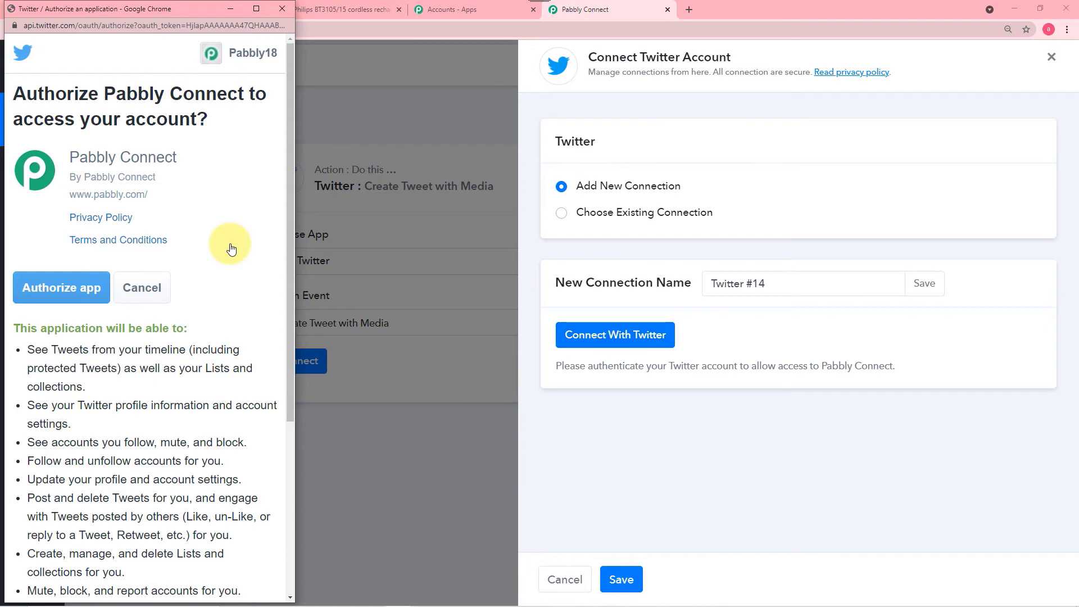
scroll(232, 248, down, 1)
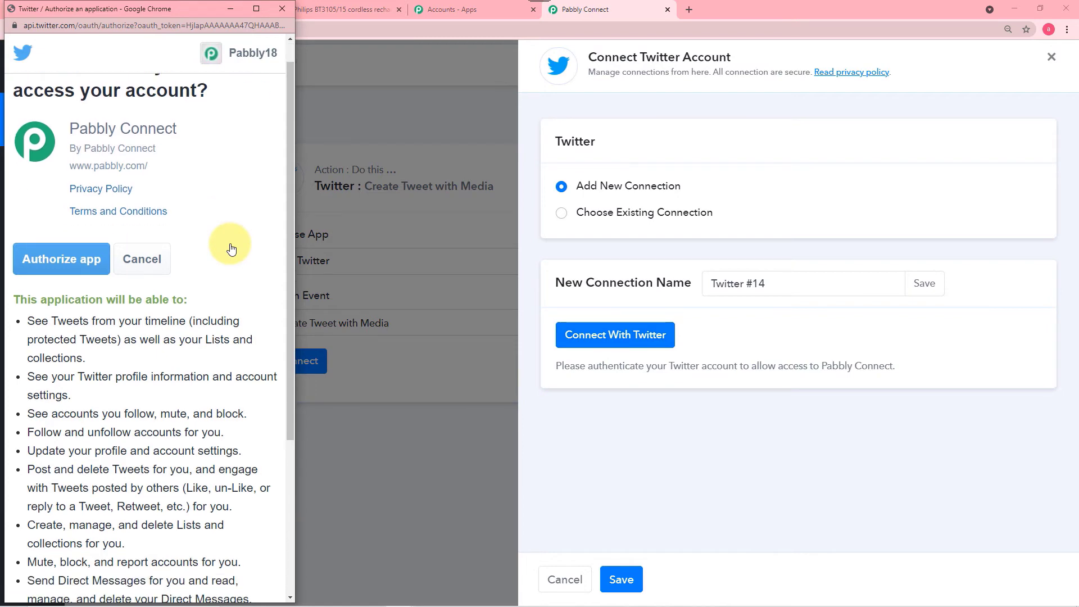
click(65, 241)
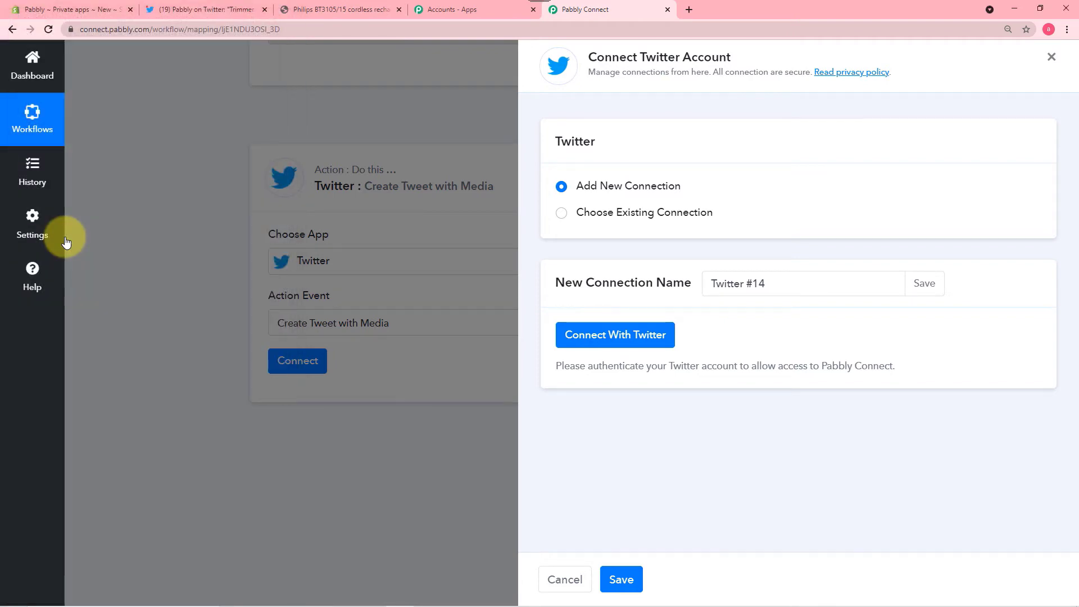
key(Return)
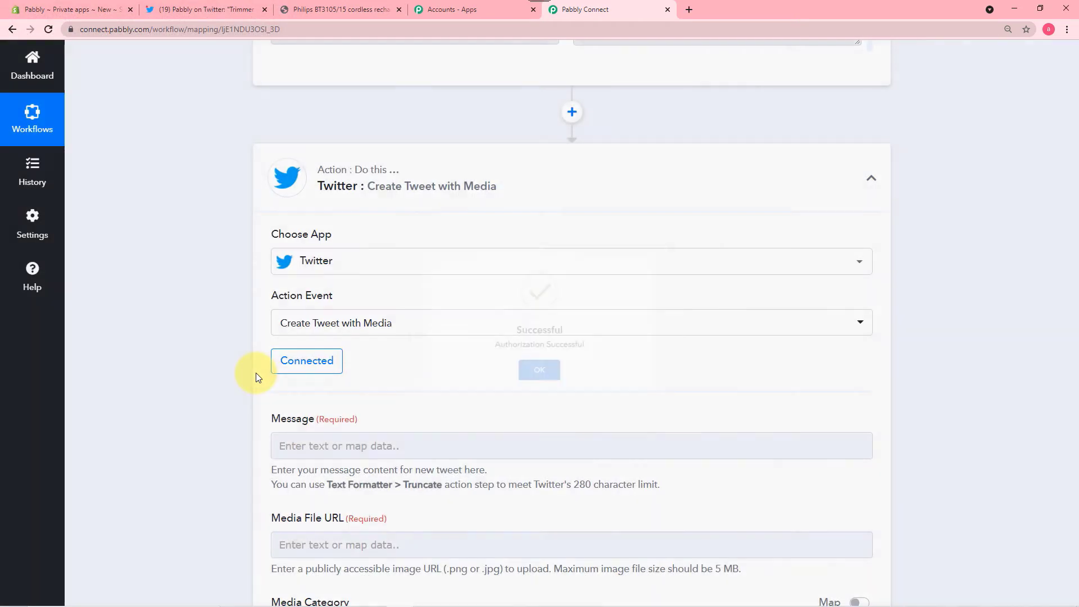
- Review the tweet action's message and media fields, and look at the earlier trimmer tweet on Twitter for its wording and product link
scroll(192, 357, down, 2)
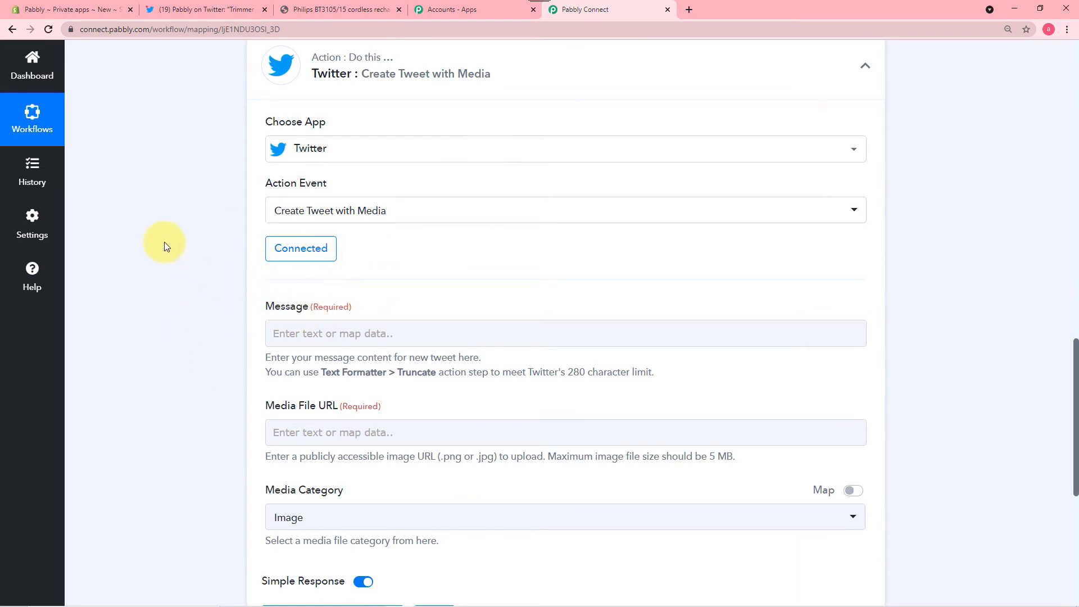
scroll(164, 241, down, 3)
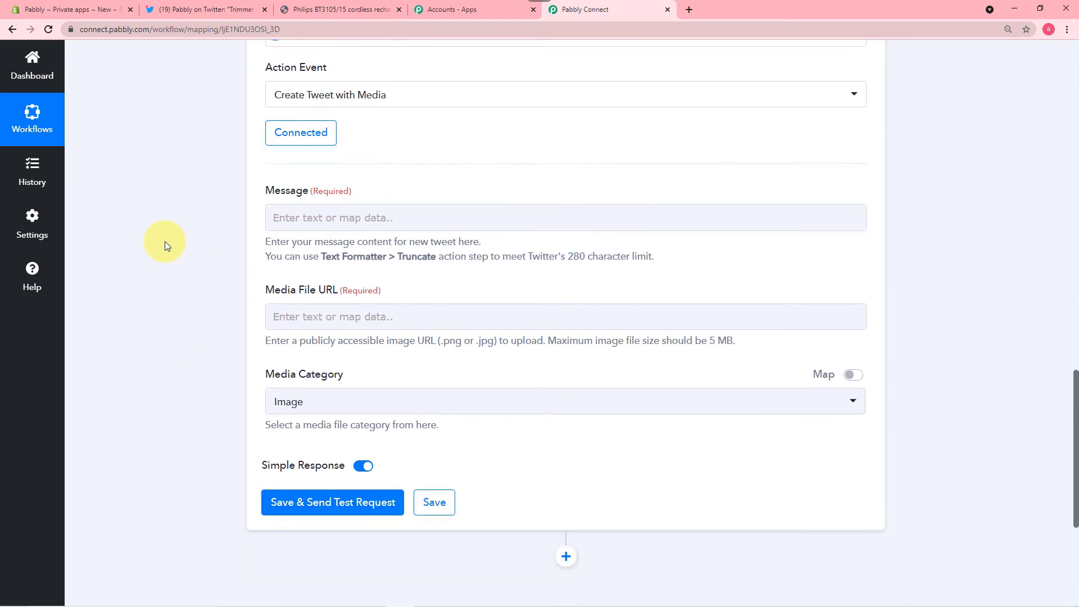
click(356, 173)
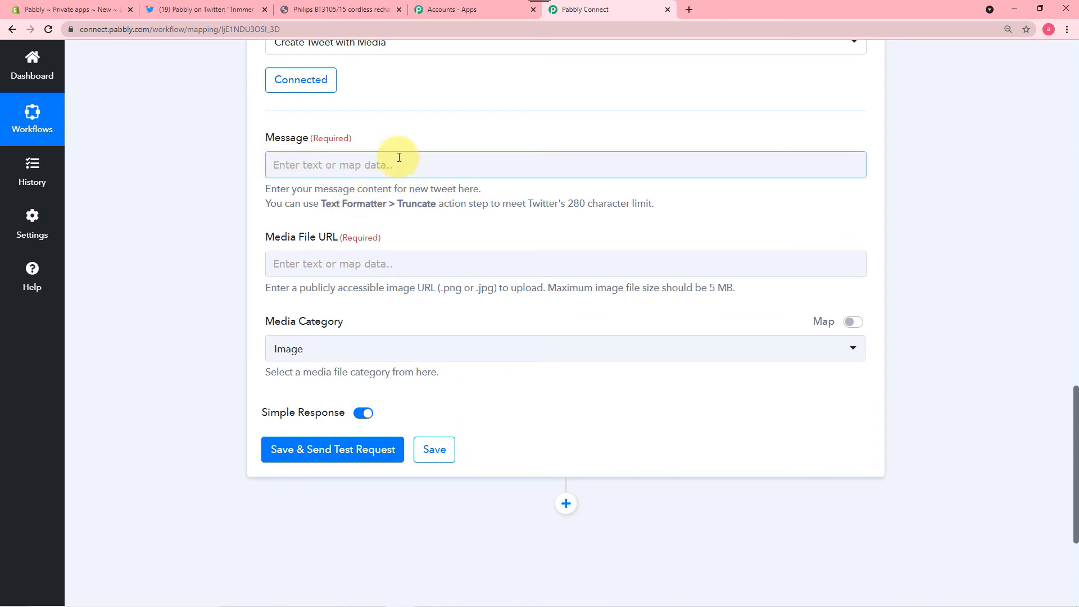
click(186, 9)
scroll(336, 181, up, 4)
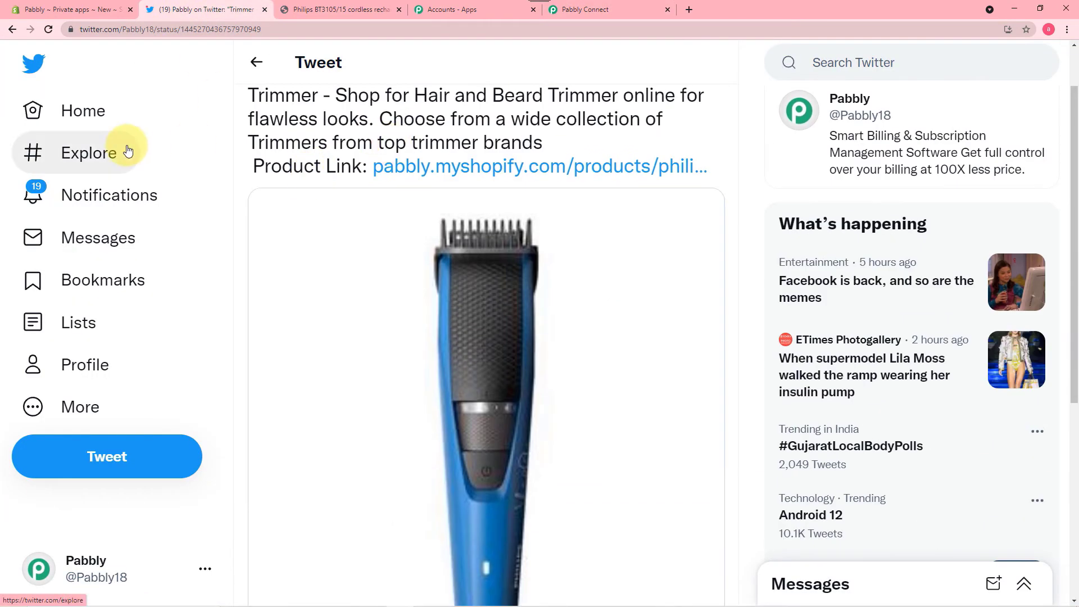
click(610, 9)
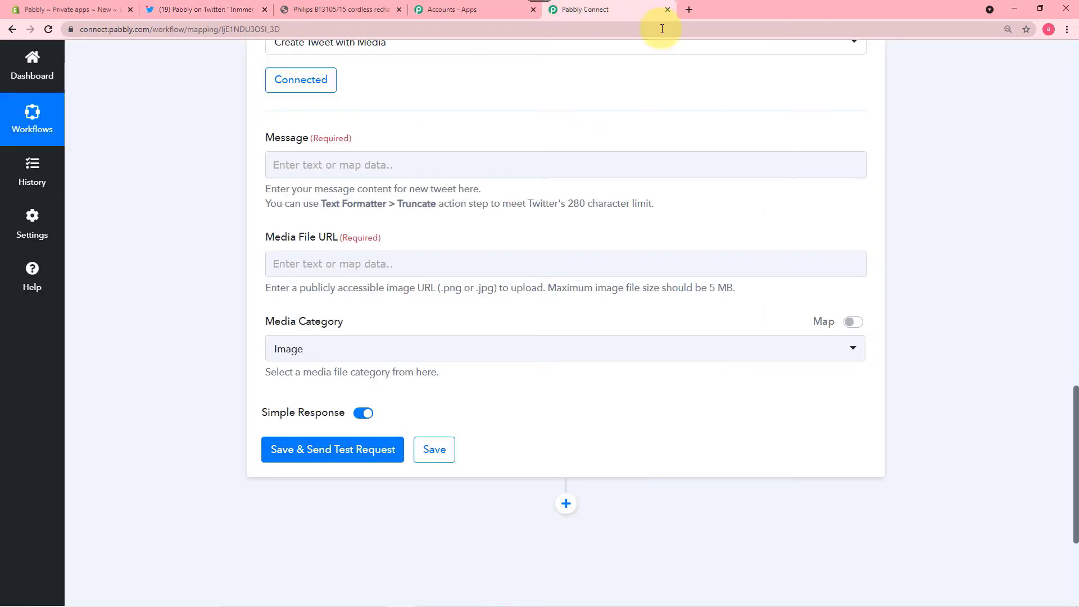
- Enter the tweet message "A whole new Collection of Coffee Mugs are now Available on our Store \n Click on this Link to See the Collection \n"
scroll(304, 189, down, 1)
click(395, 111)
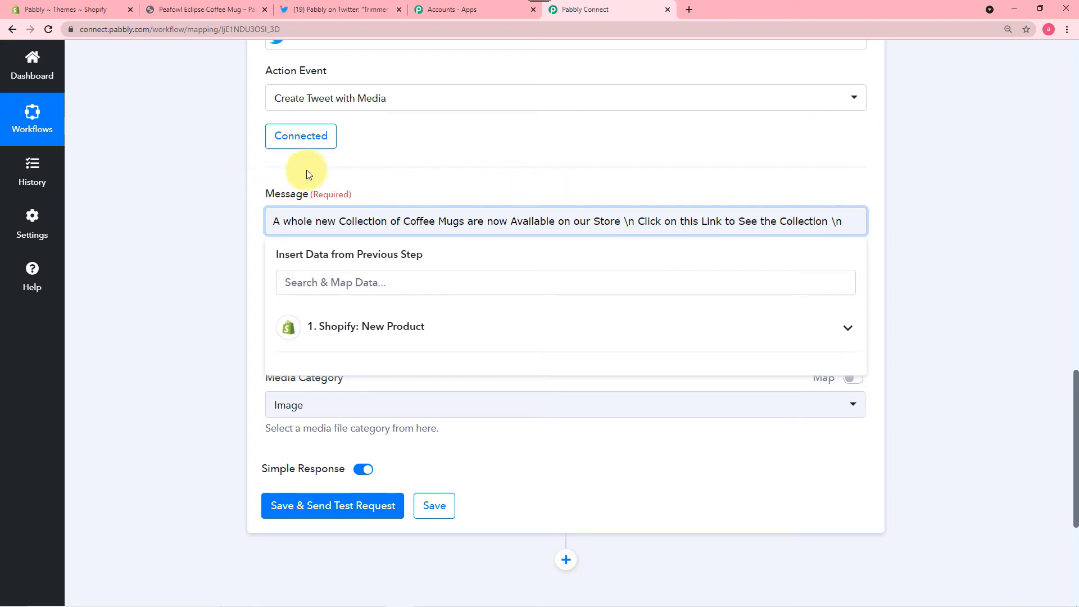
scroll(222, 212, down, 1)
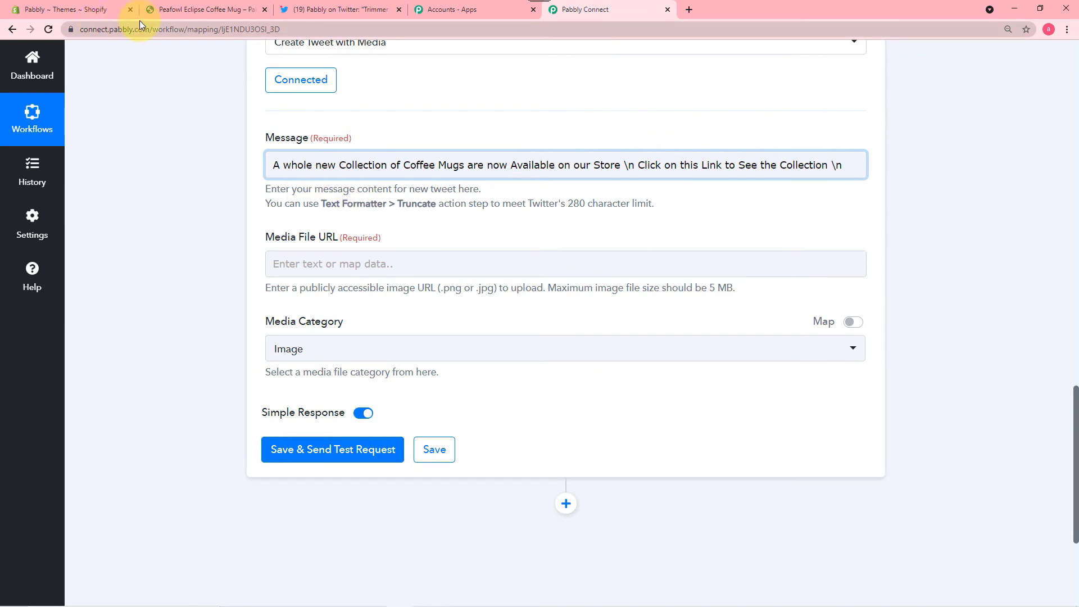
click(173, 11)
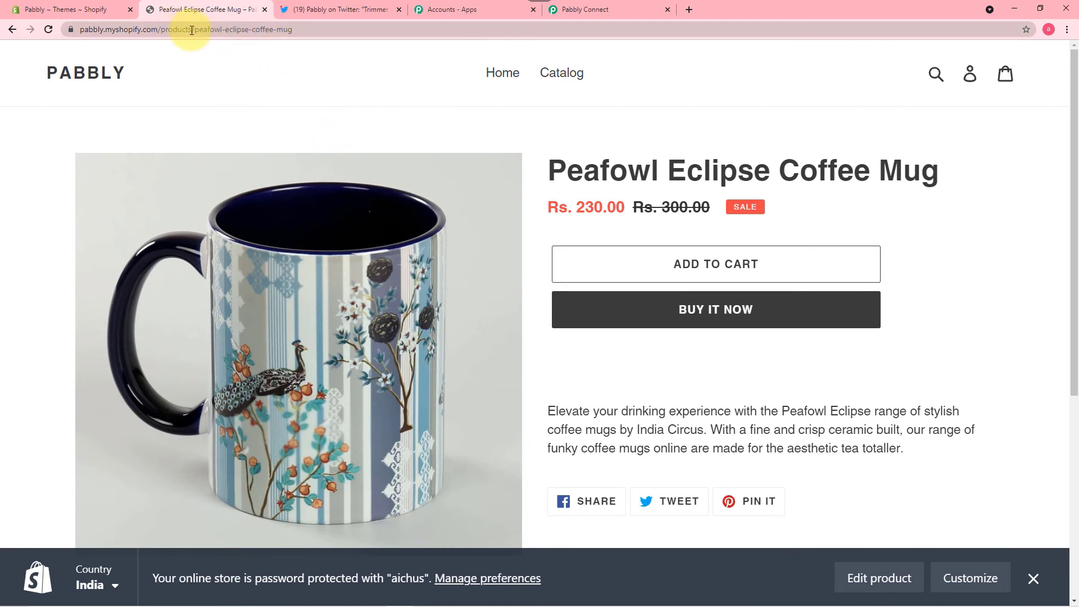
drag(194, 30, 96, 32)
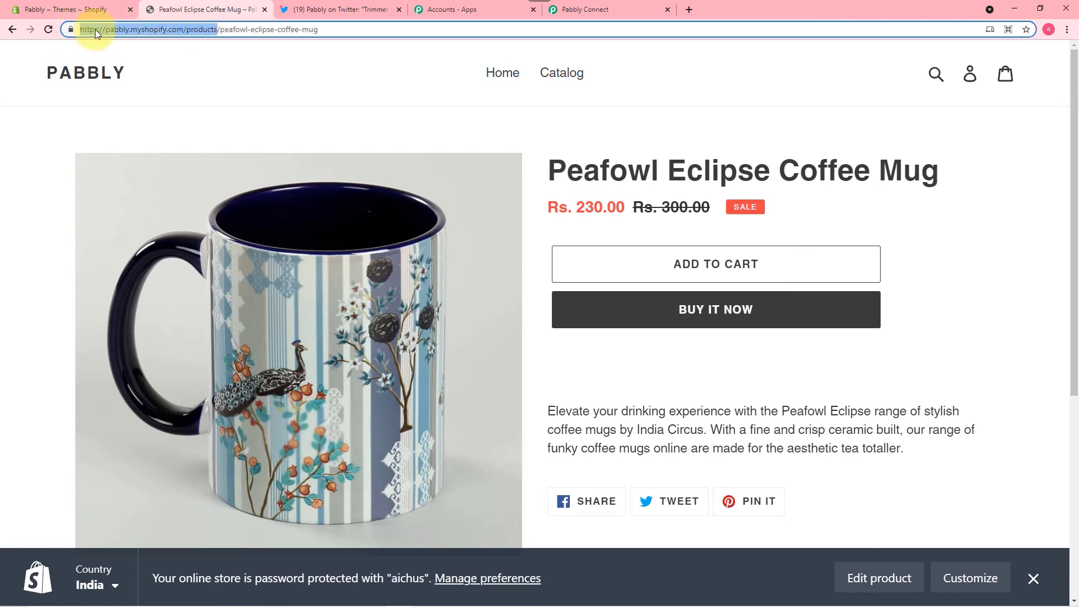
right_click(101, 30)
click(130, 98)
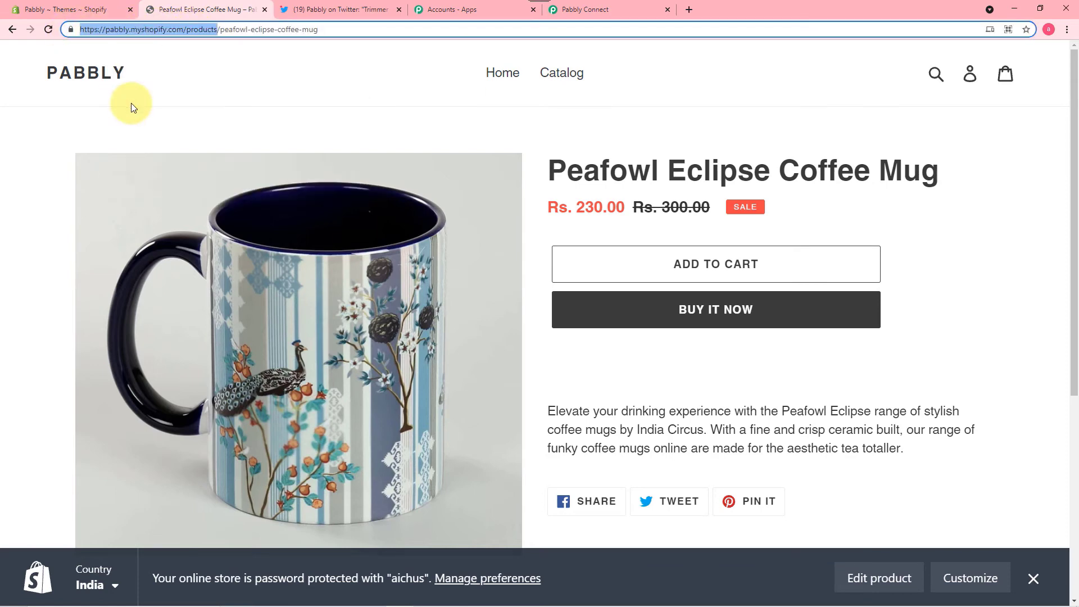
click(595, 9)
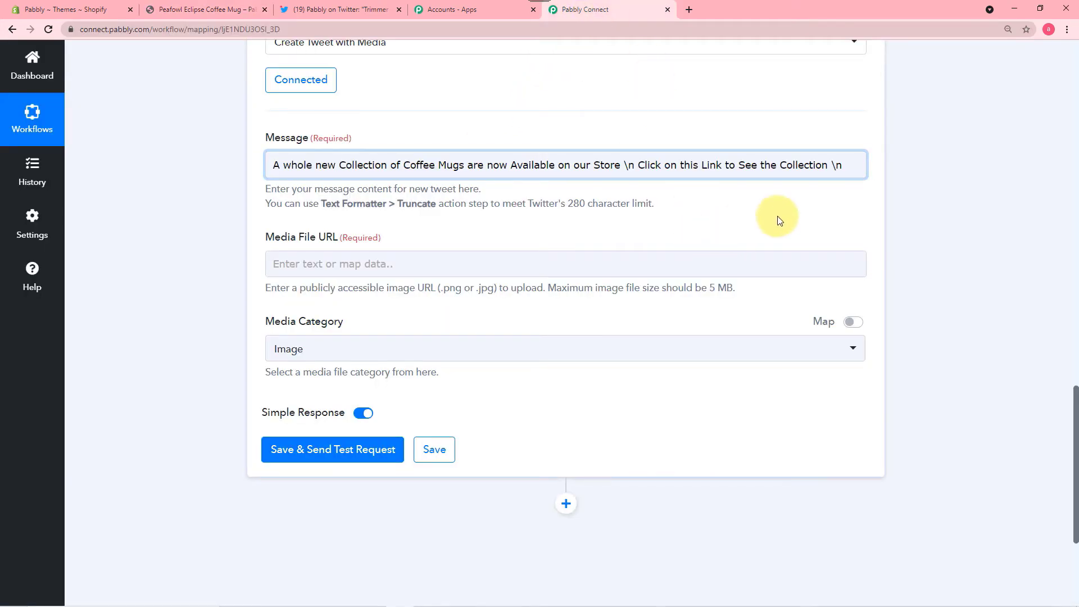
click(847, 165)
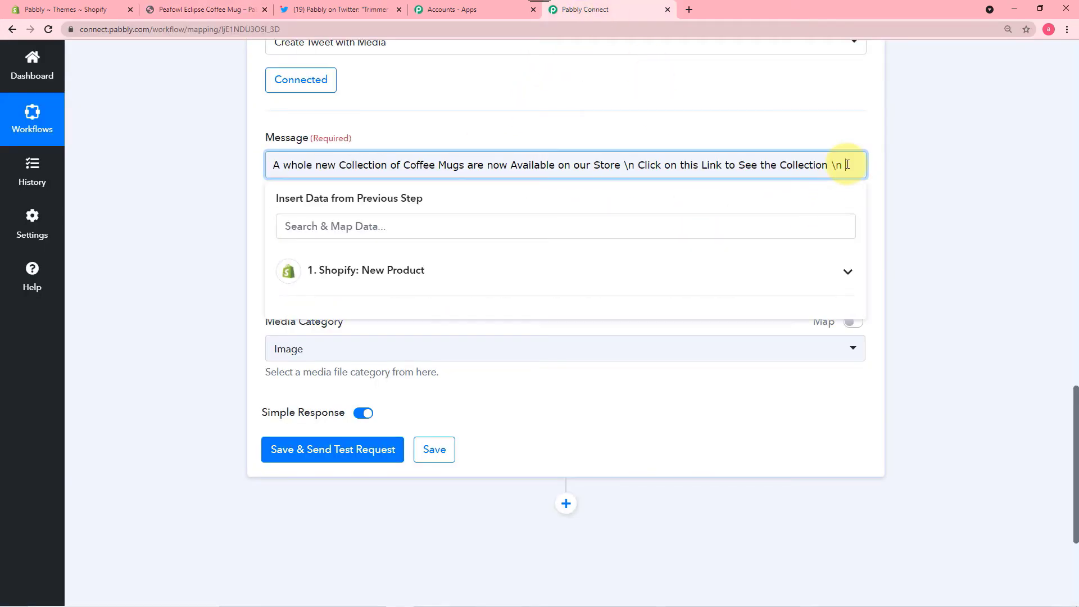
key(ctrl+v)
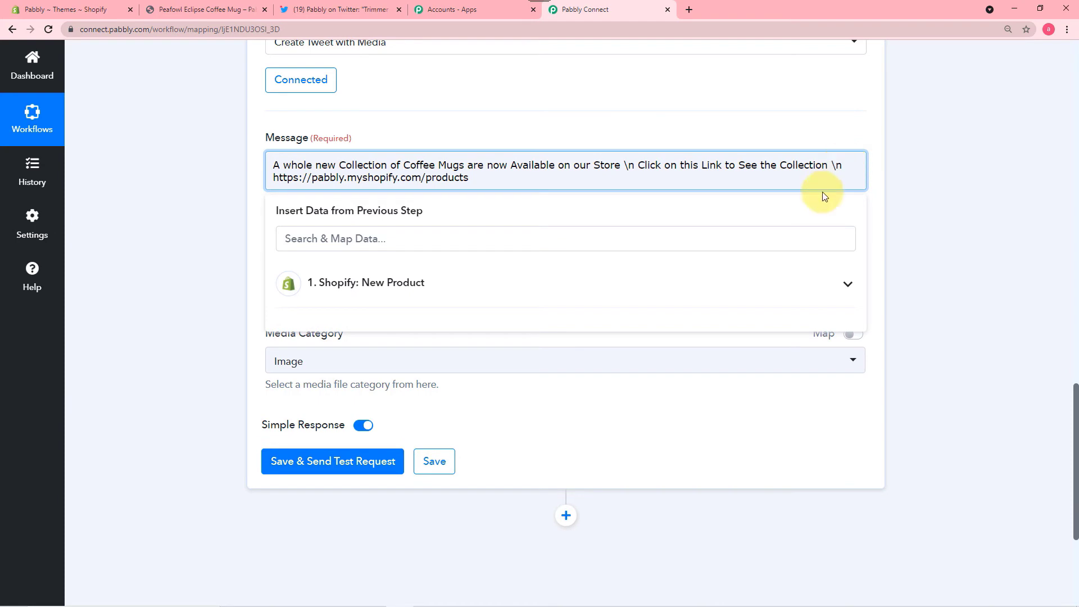
- Check the coffee mug page's address again and add a slash after "products" in the tweet message's link
click(116, 9)
click(226, 10)
drag(80, 29, 218, 30)
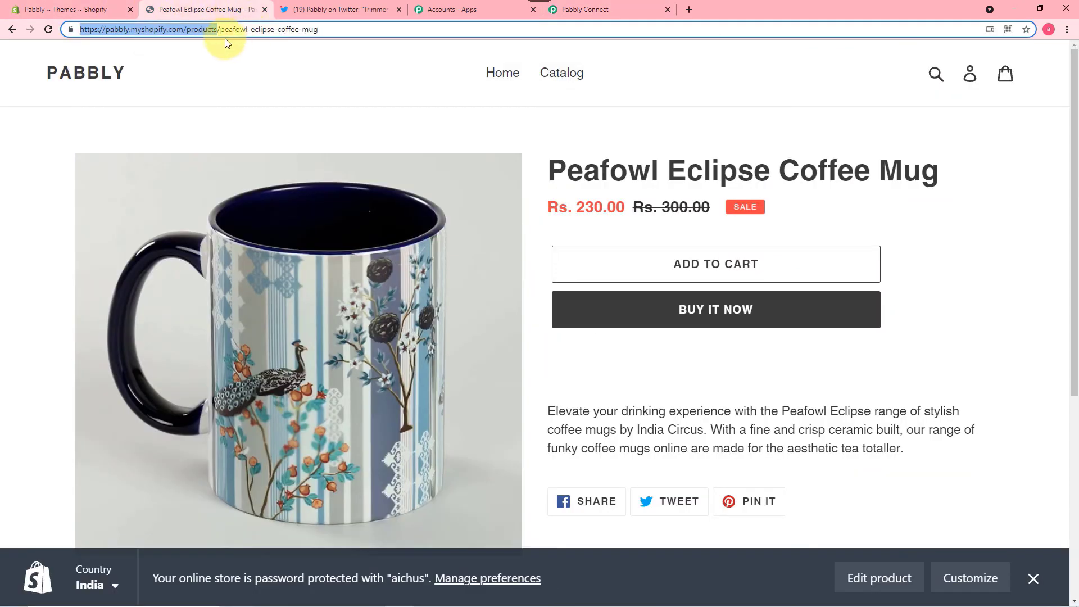
click(584, 11)
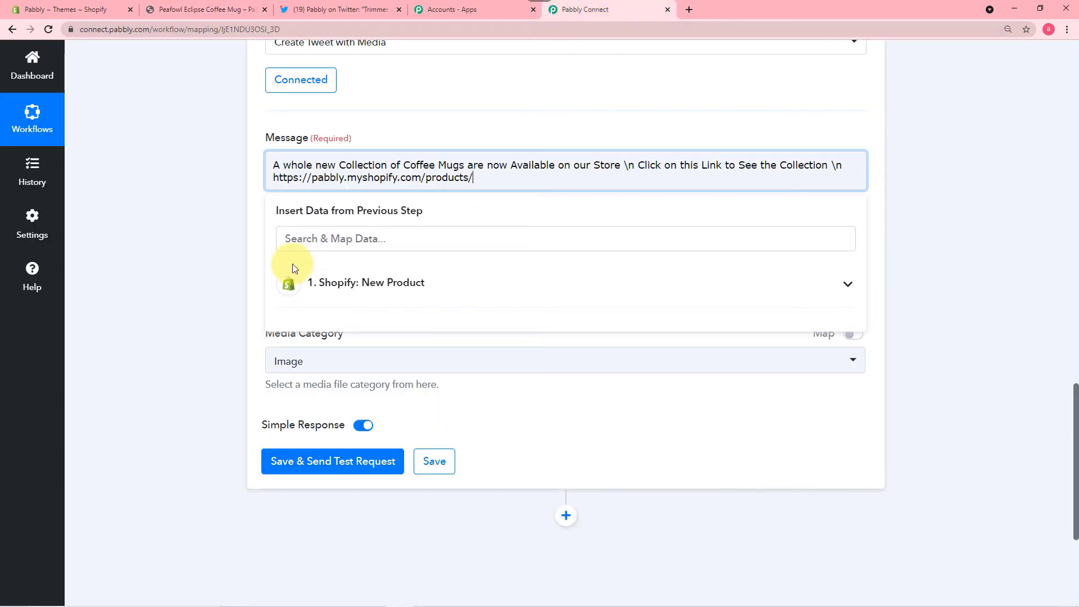
- Append the Shopify new product's Handle field to the end of the product link in the tweet message
click(416, 295)
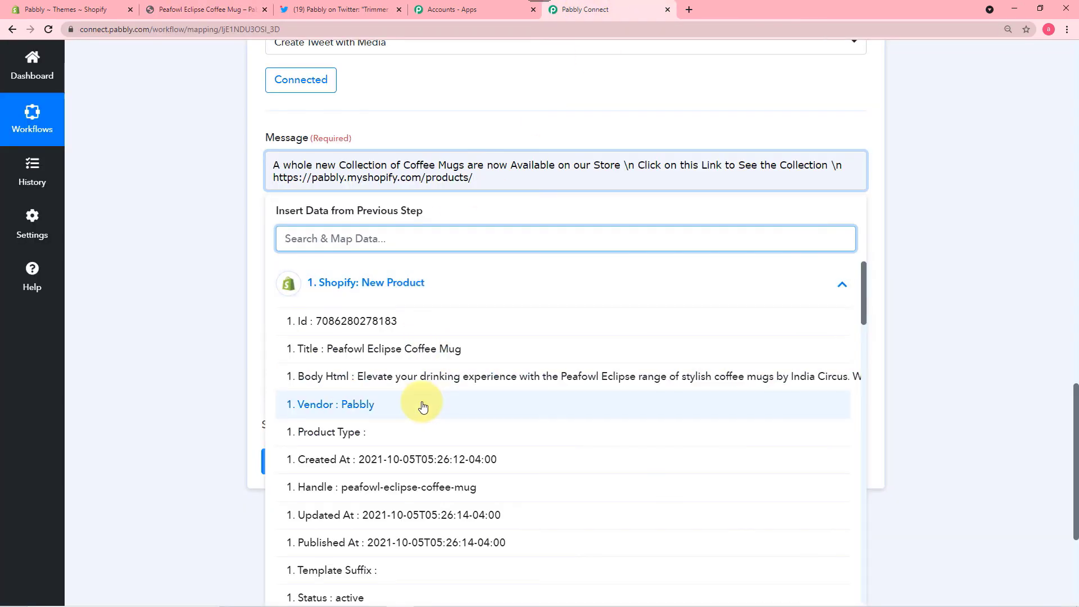
scroll(425, 360, down, 2)
scroll(427, 313, down, 3)
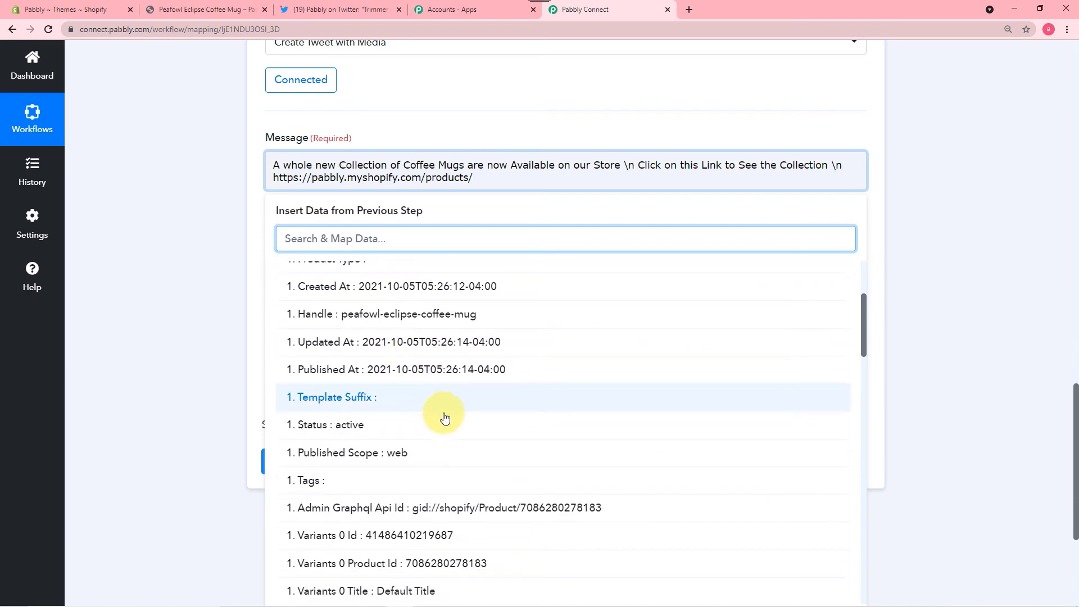
scroll(413, 401, down, 6)
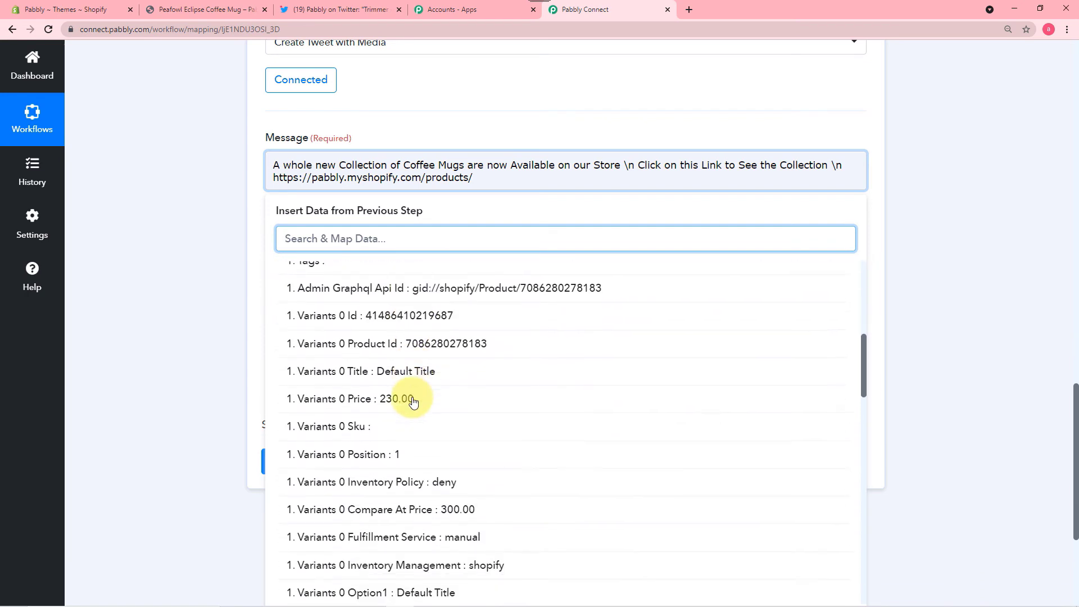
click(212, 267)
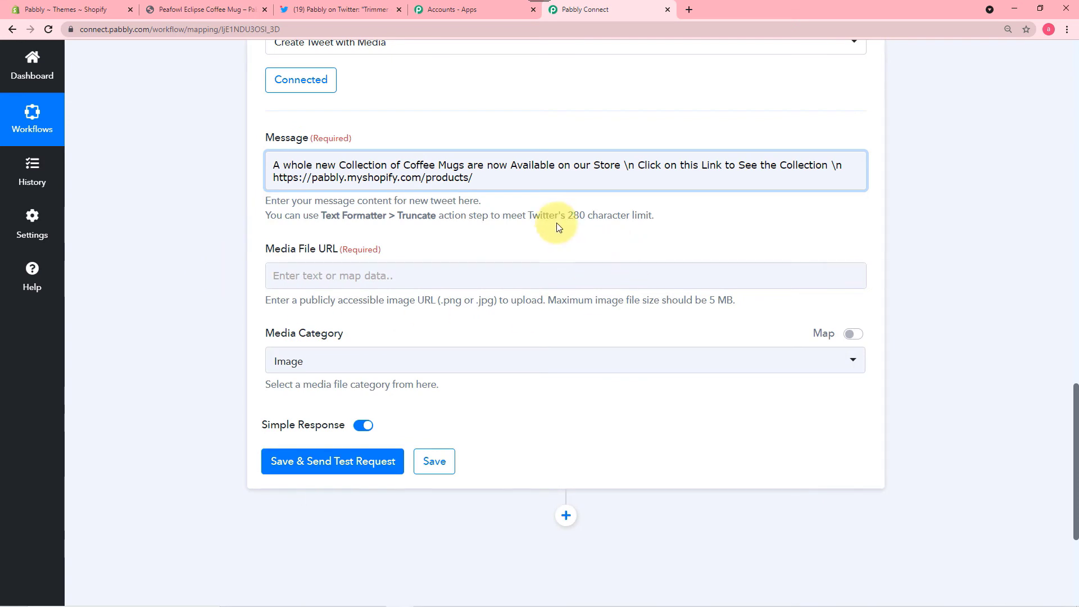
click(481, 179)
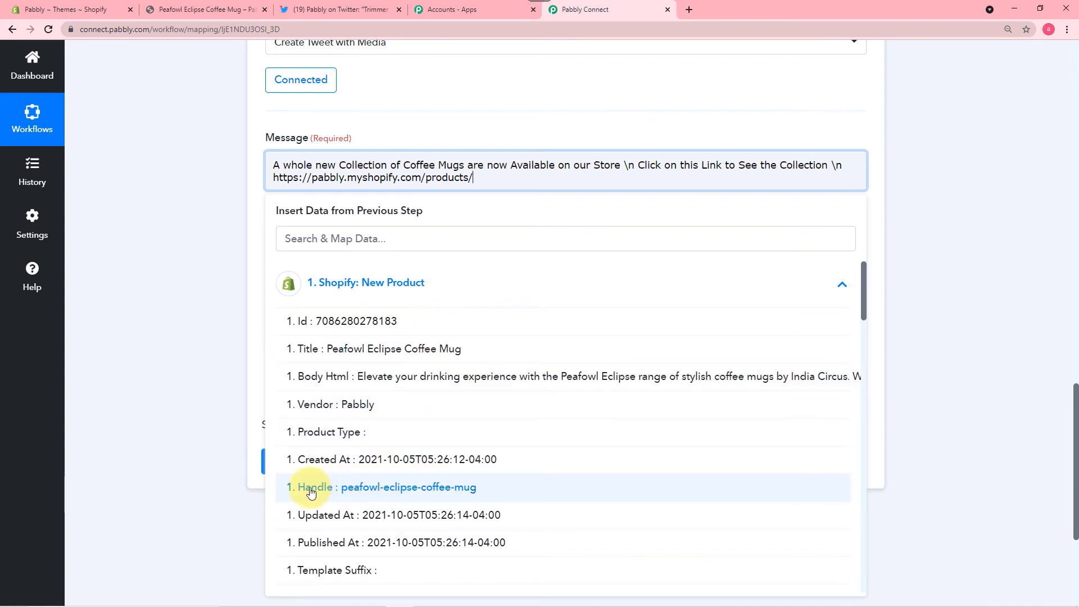
click(328, 492)
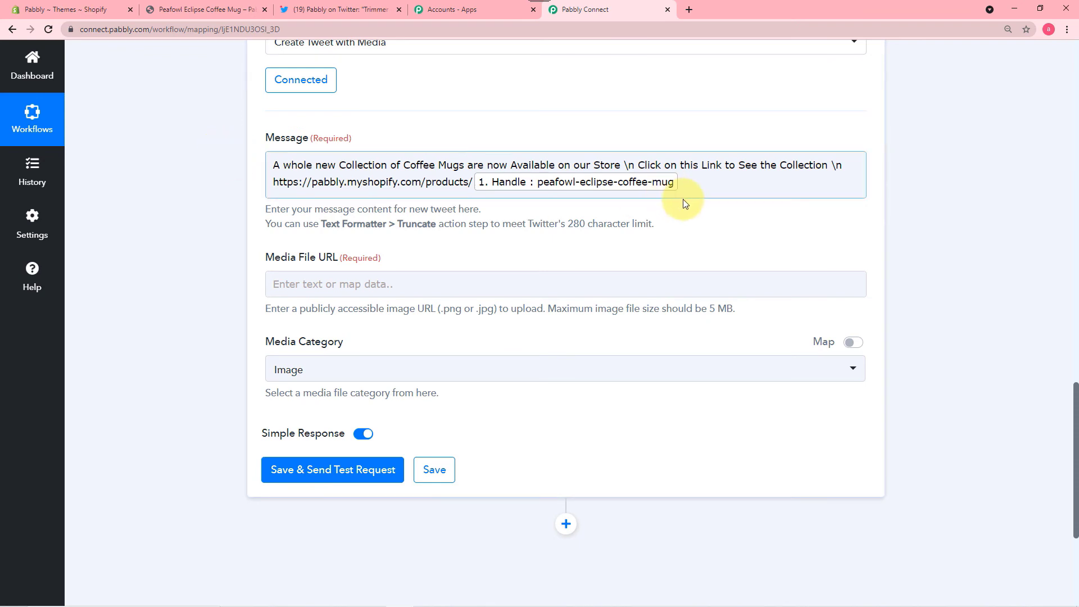
- Map the Shopify product's Images 0 Src field into the tweet action's Media File URL
scroll(669, 213, down, 3)
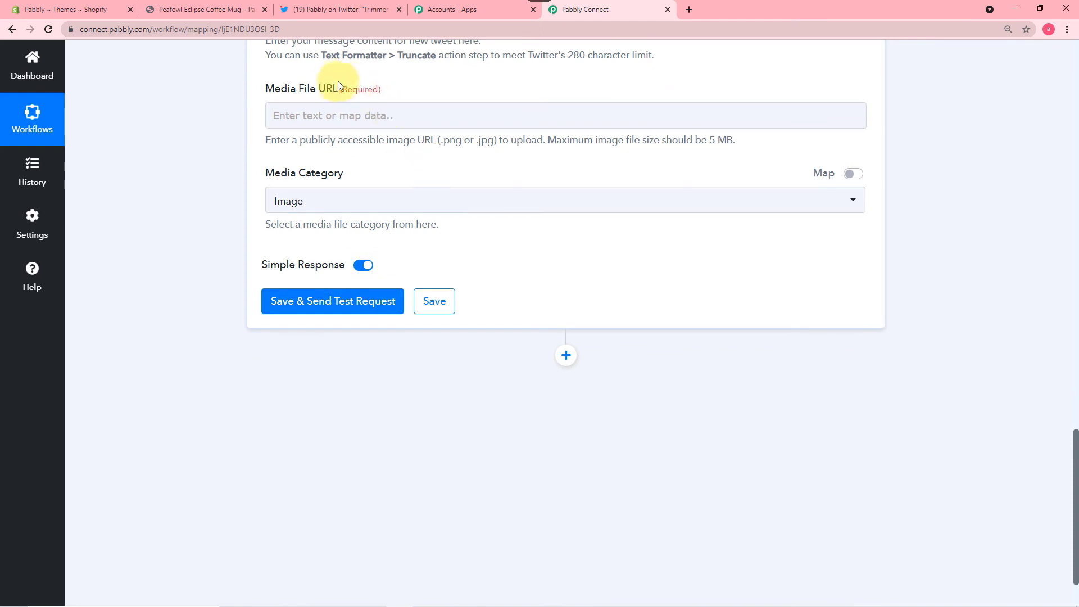
click(416, 118)
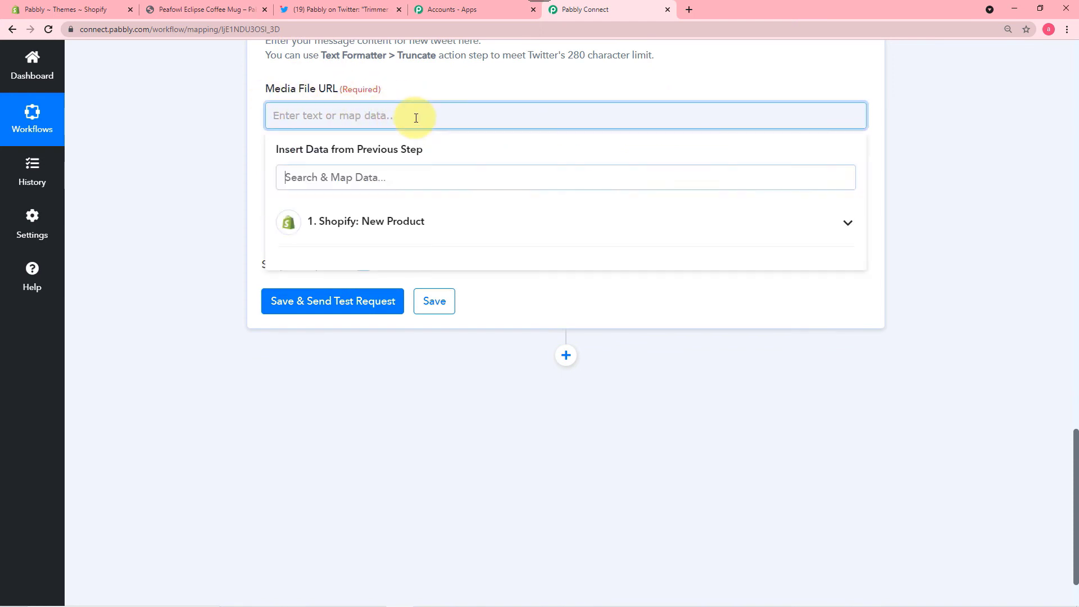
click(408, 223)
scroll(463, 306, down, 3)
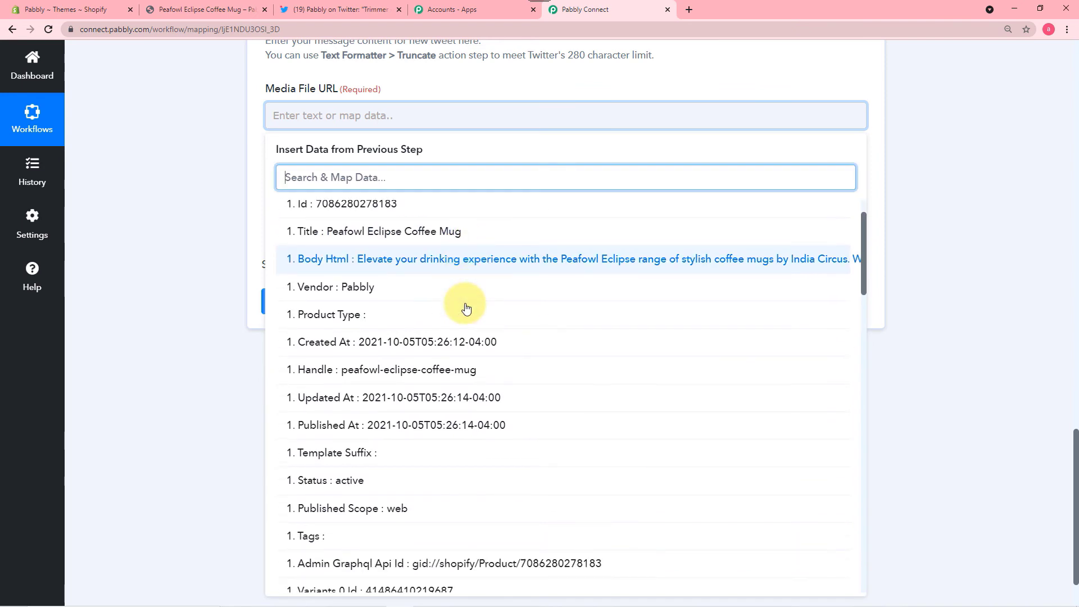
scroll(466, 308, down, 7)
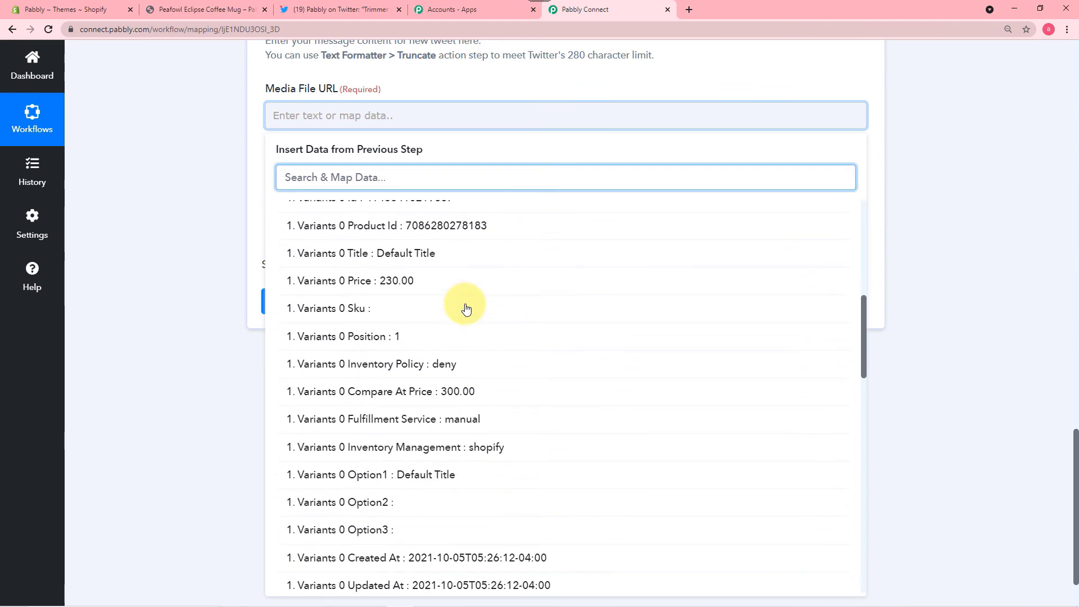
scroll(465, 308, down, 8)
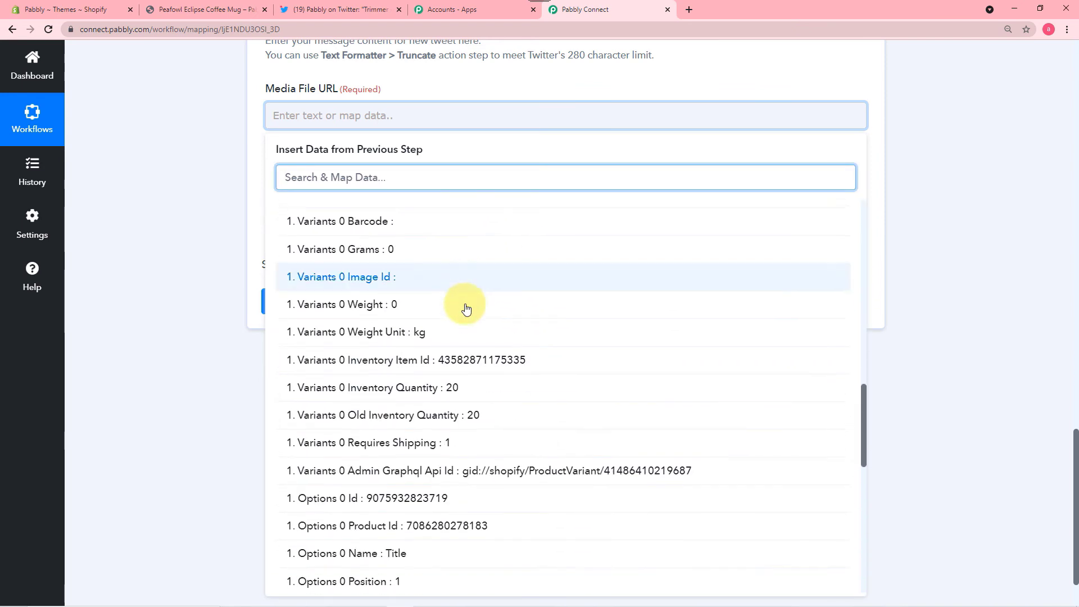
scroll(466, 308, down, 4)
scroll(465, 308, down, 1)
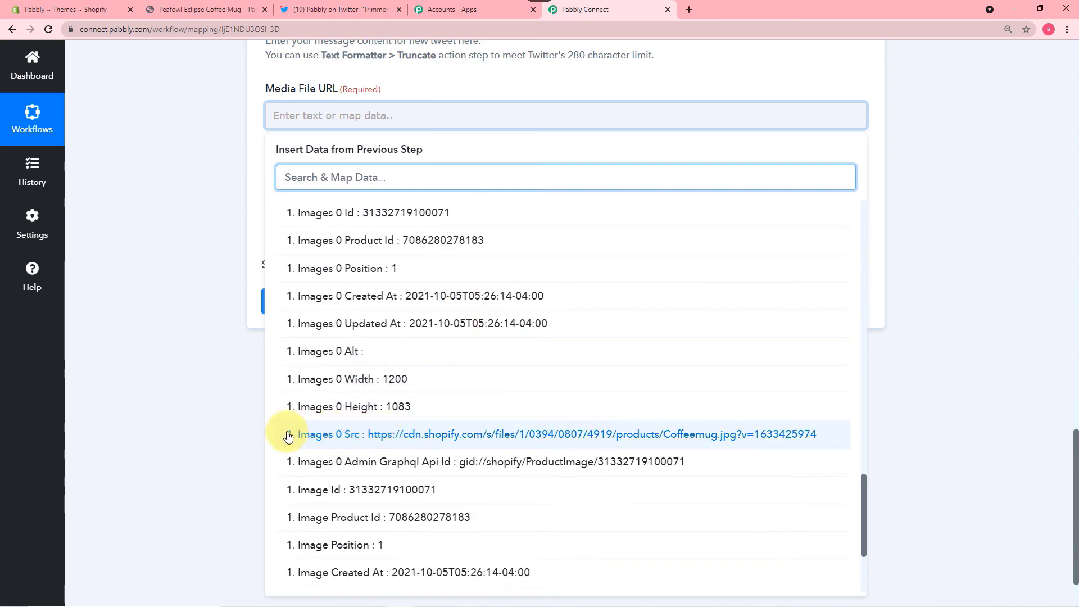
click(414, 442)
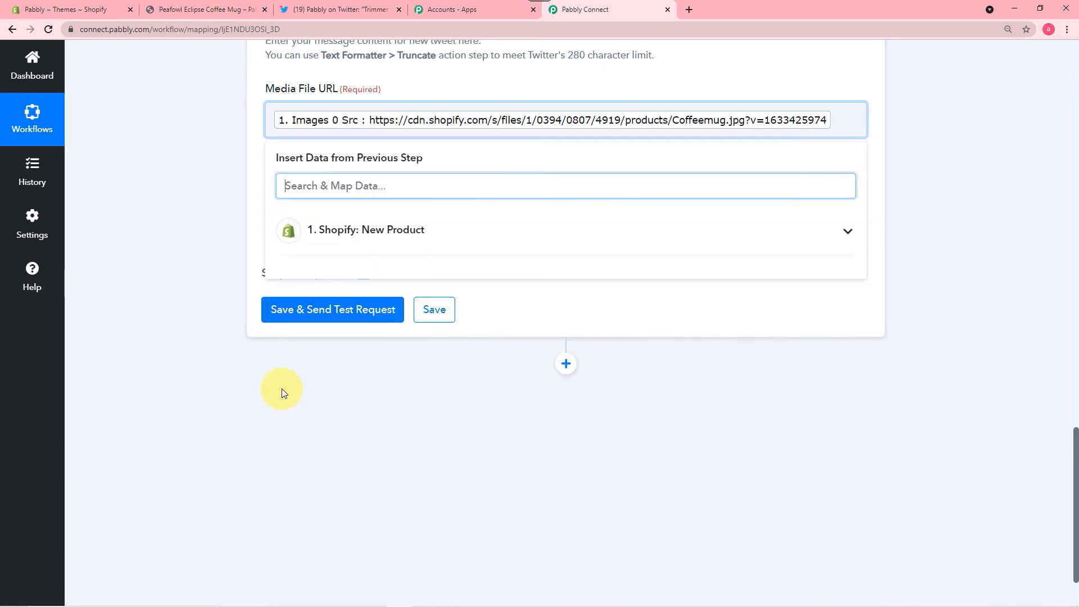
click(240, 366)
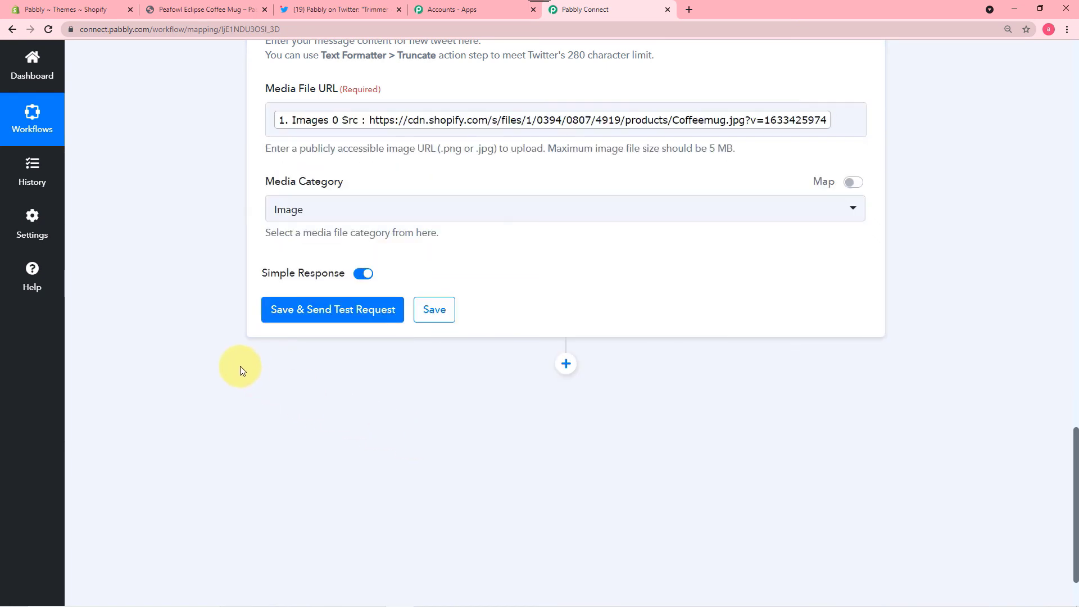
- Set the media category to Image, then save the tweet action and send a test request
click(393, 219)
click(320, 270)
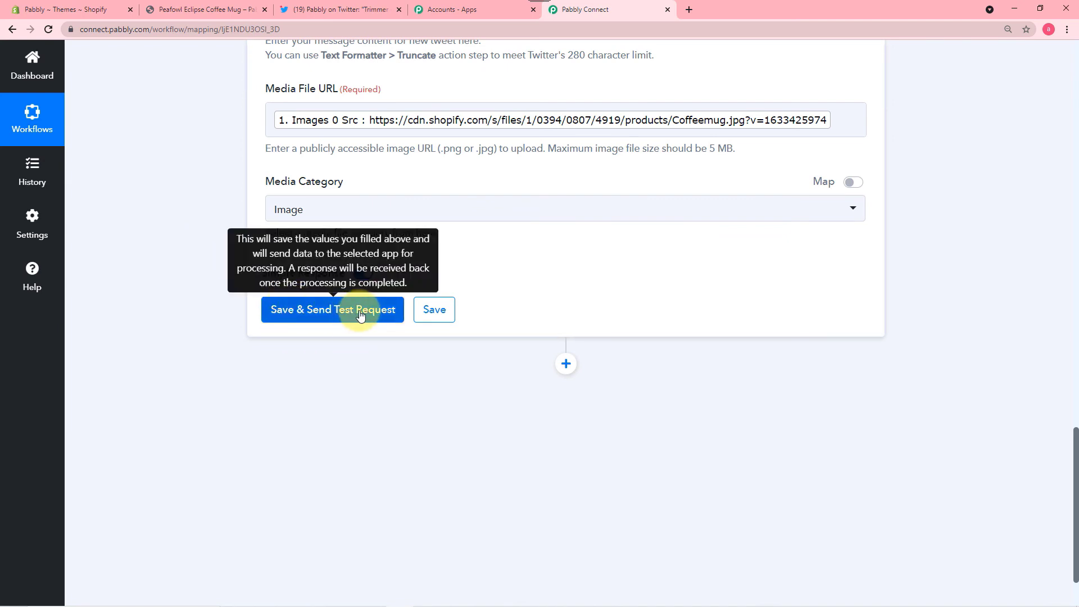
scroll(573, 264, up, 4)
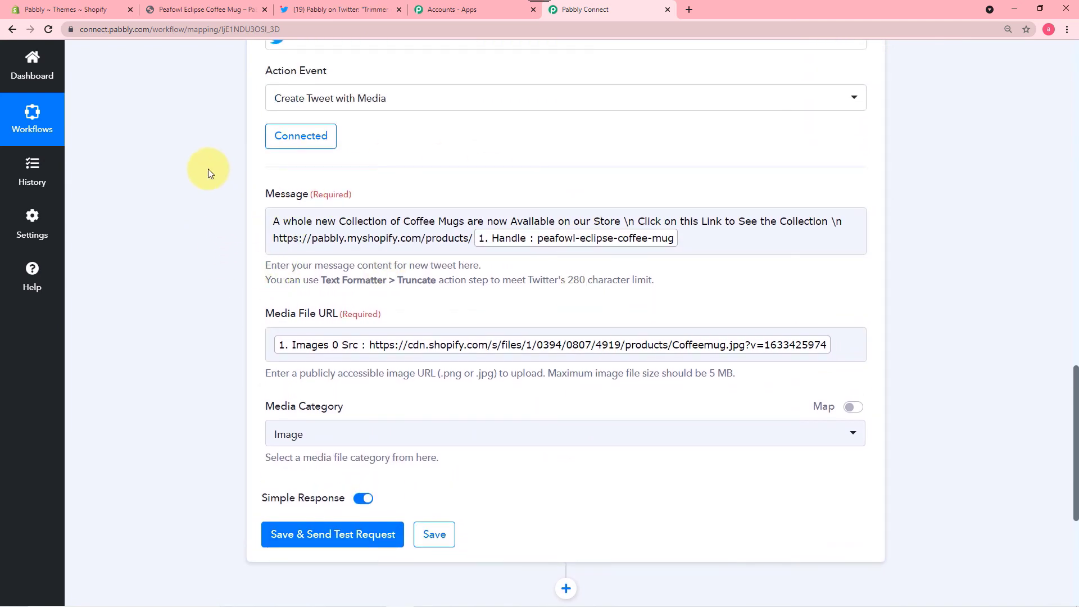
scroll(176, 270, down, 3)
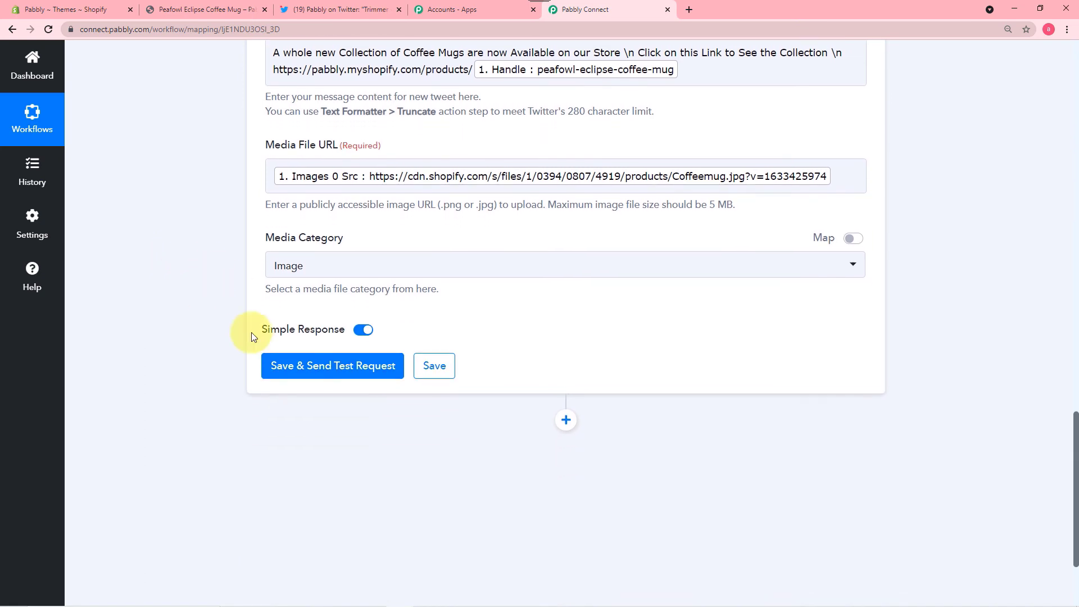
click(283, 365)
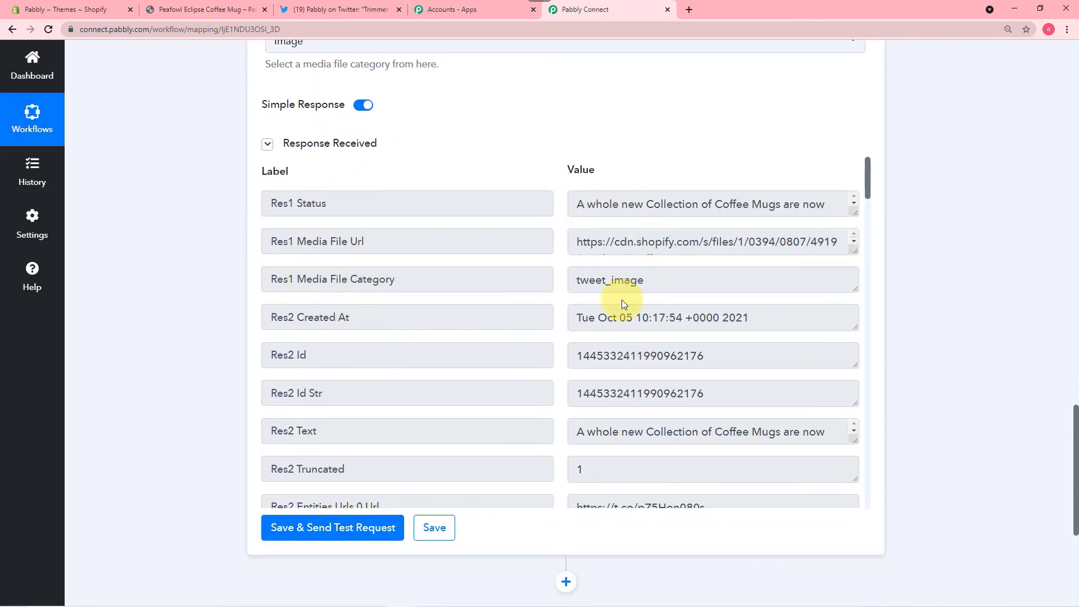
scroll(621, 299, down, 7)
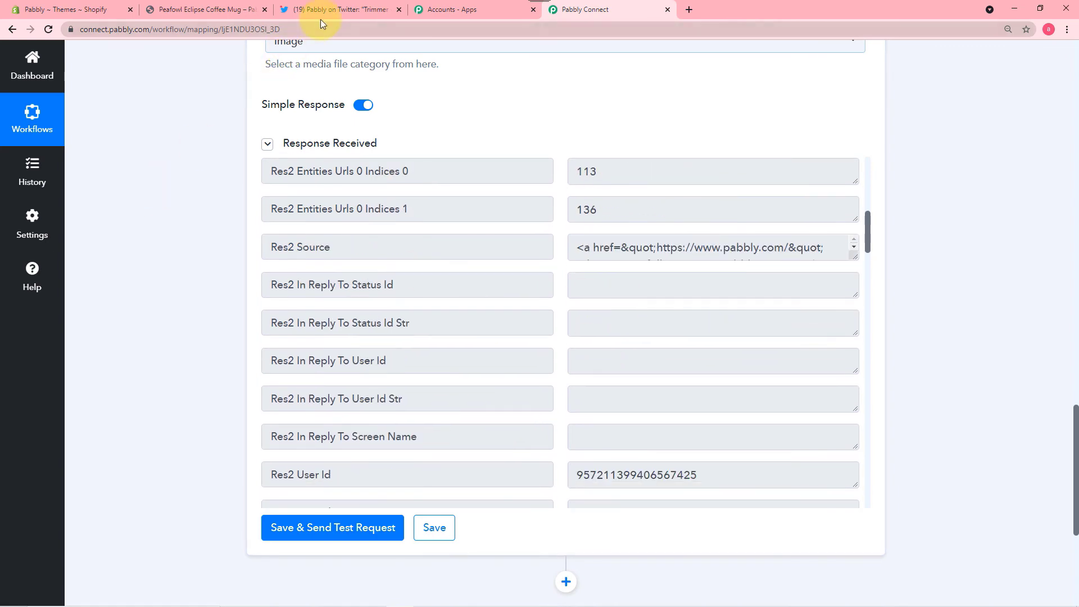
- Switch to Twitter, check the home feed for the coffee mug tweet and open its product link
click(325, 14)
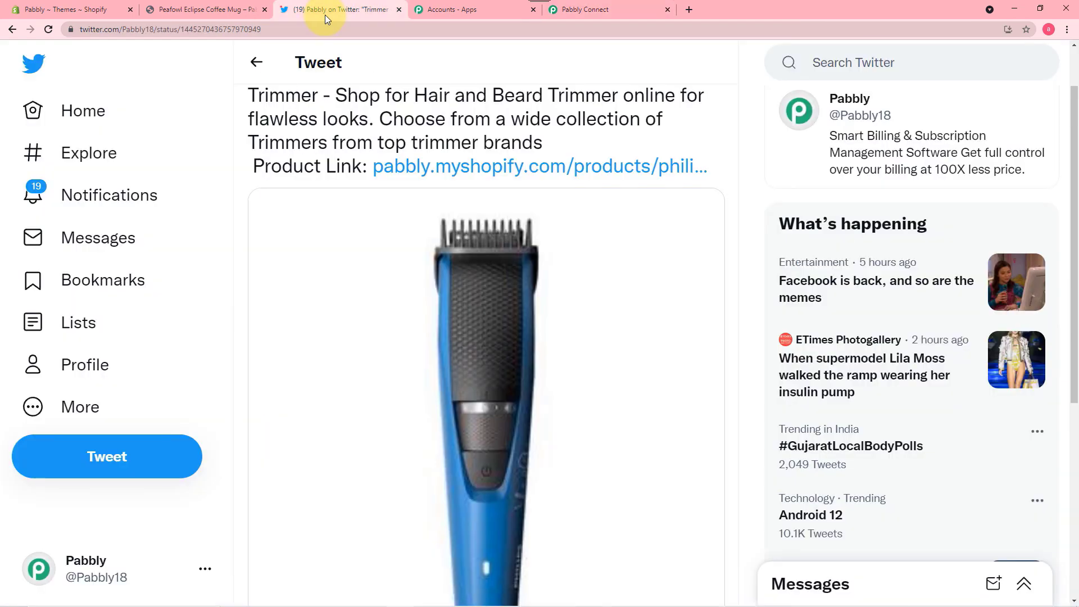
click(101, 117)
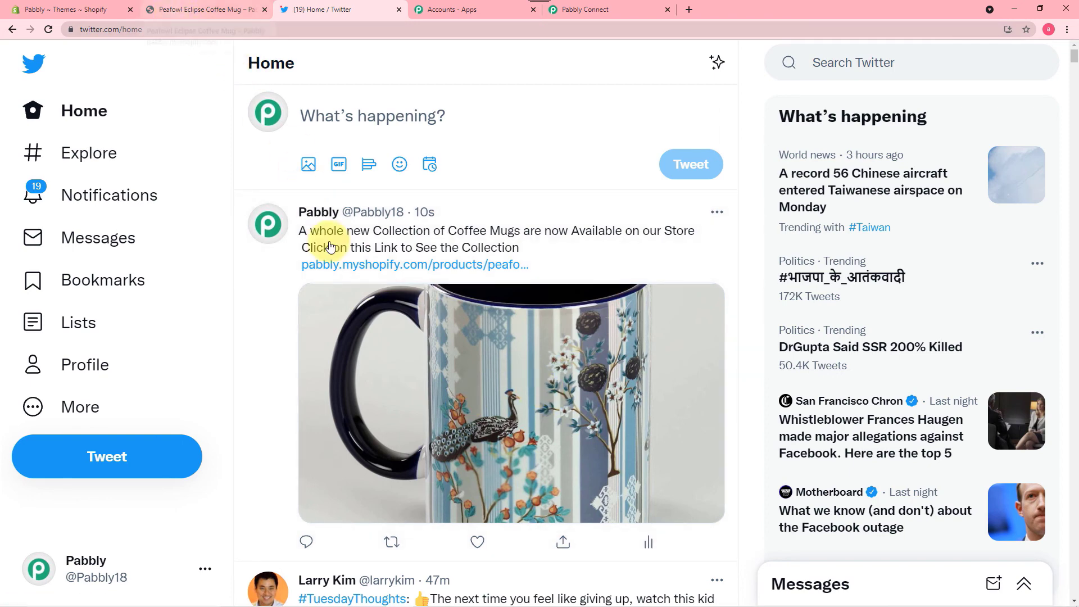
click(369, 265)
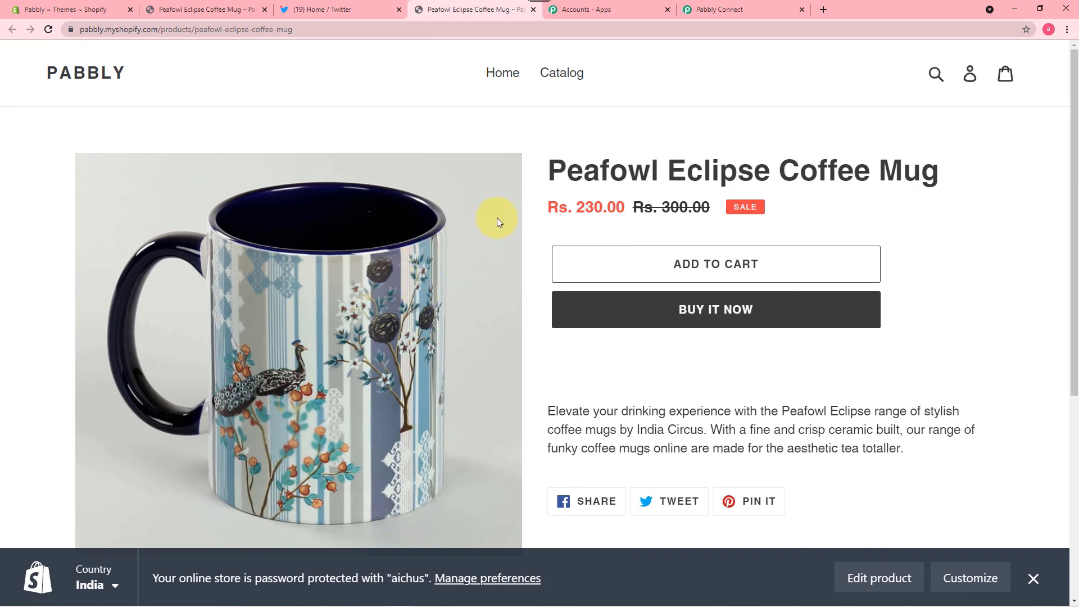
- Return to Pabbly Connect and review the whole workflow, from the Shopify New Product trigger to the Twitter action's message, media and response
click(716, 14)
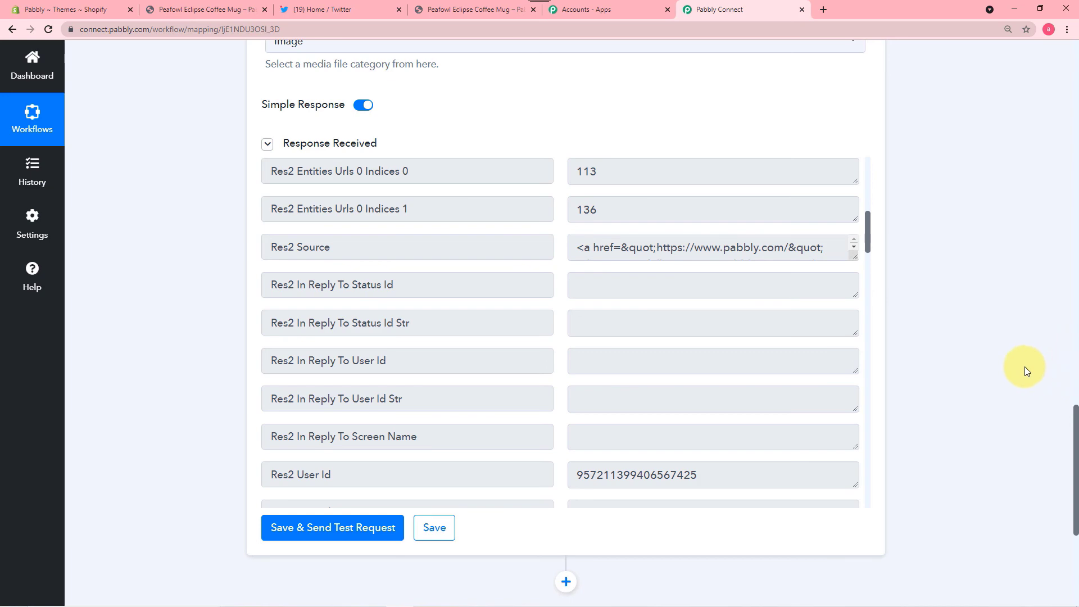
scroll(1024, 365, up, 15)
scroll(1020, 345, up, 15)
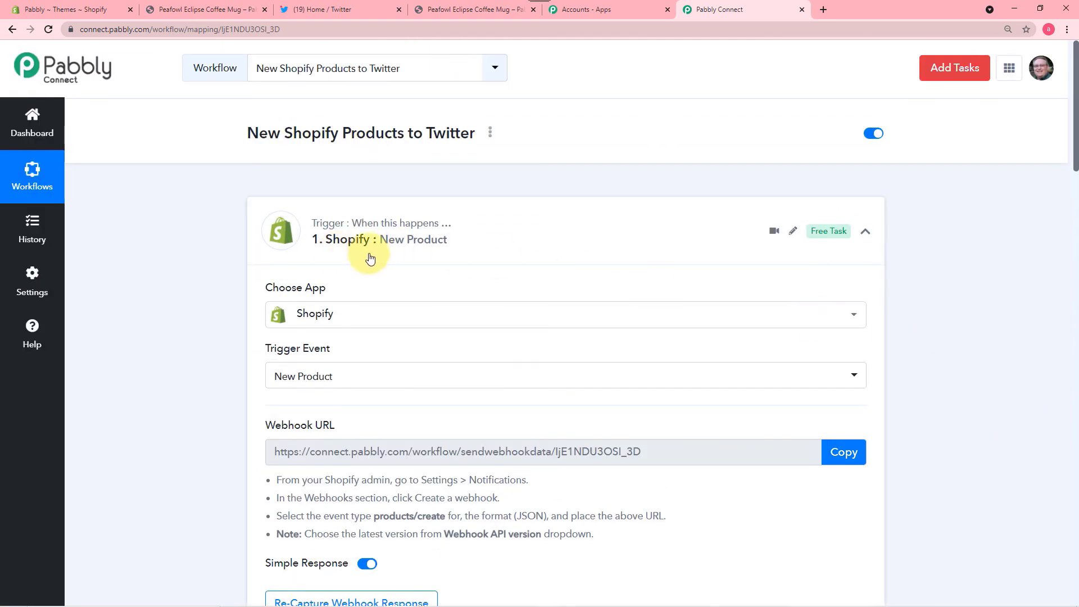
scroll(190, 295, down, 2)
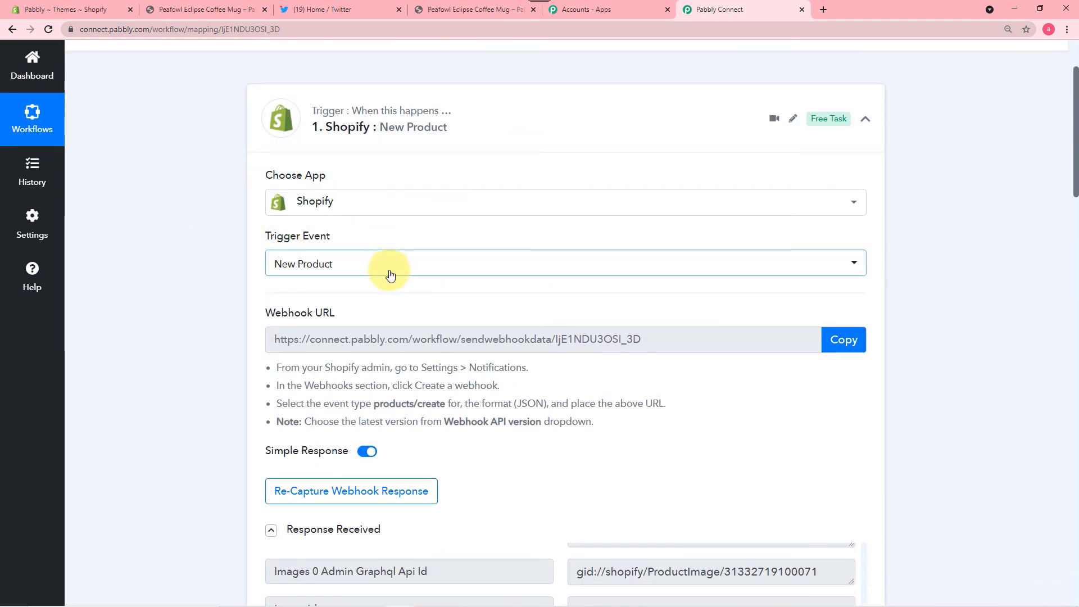
scroll(235, 246, down, 2)
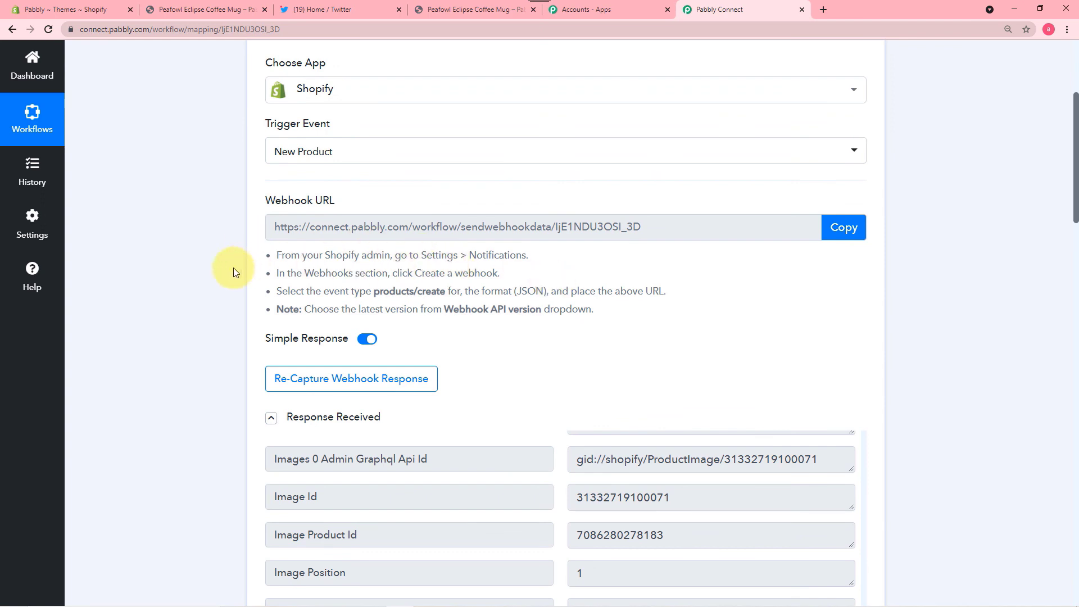
scroll(233, 268, down, 4)
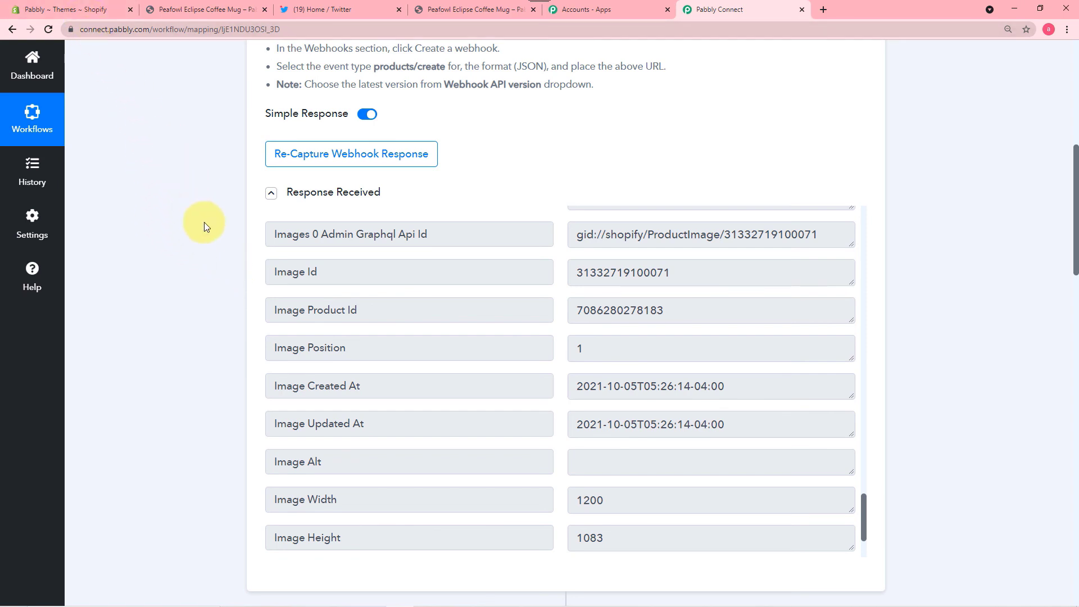
scroll(600, 295, down, 2)
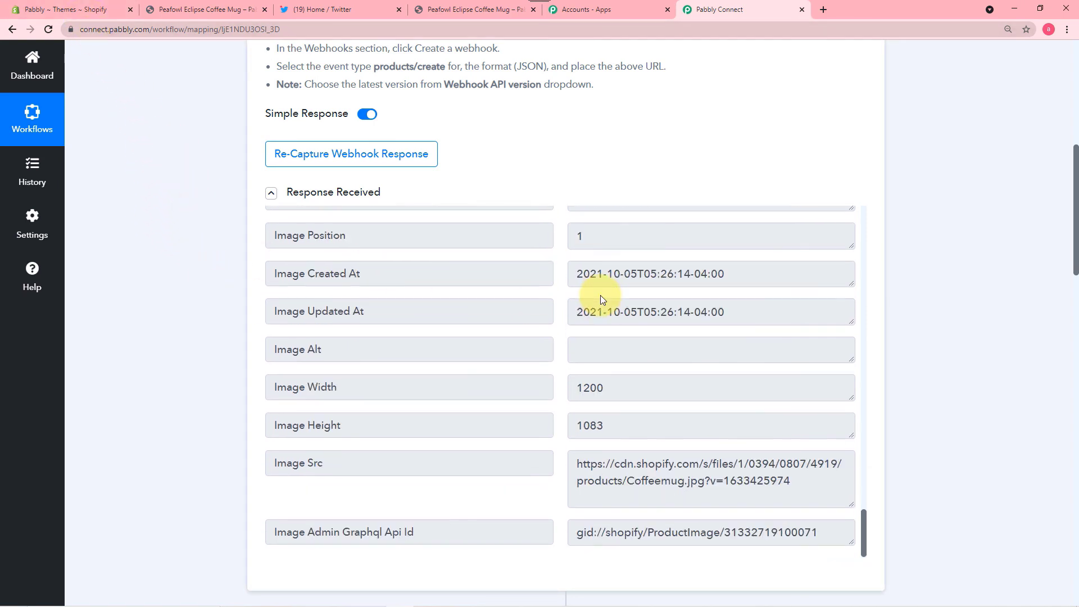
scroll(511, 352, down, 6)
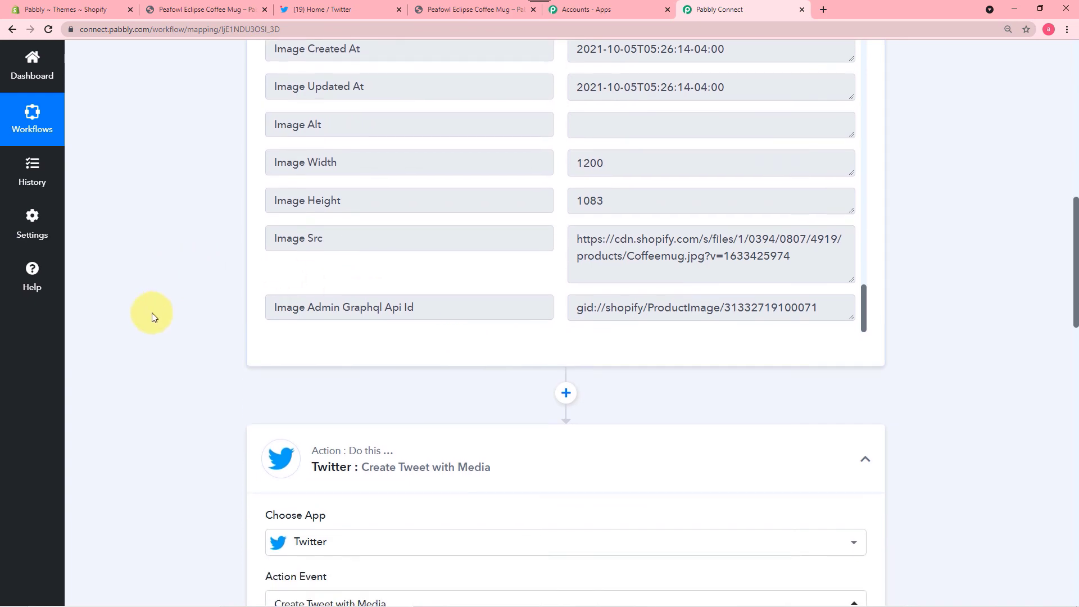
scroll(165, 358, down, 2)
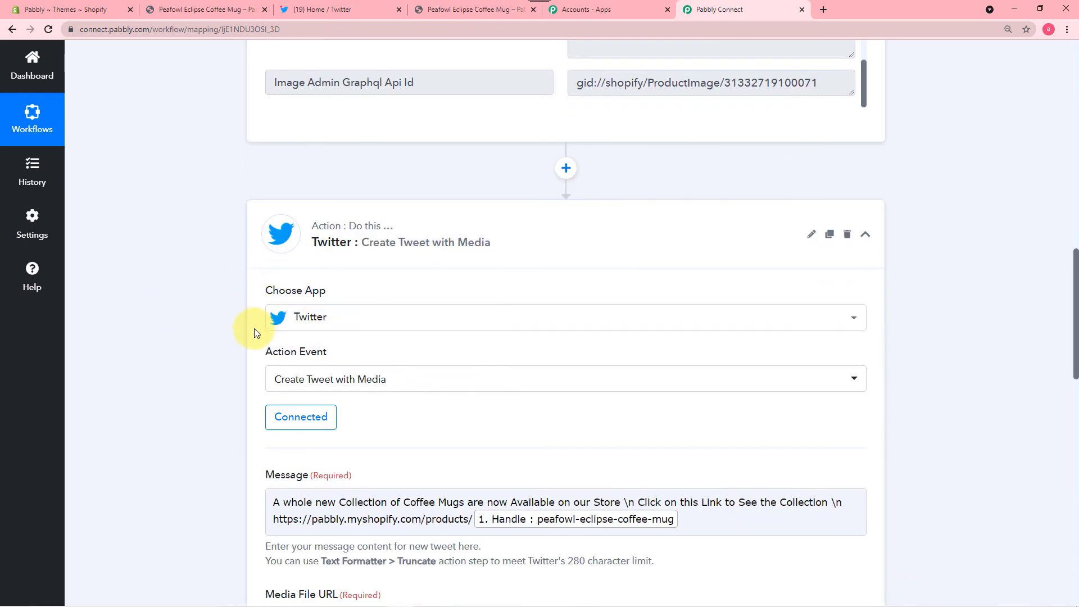
scroll(365, 338, down, 2)
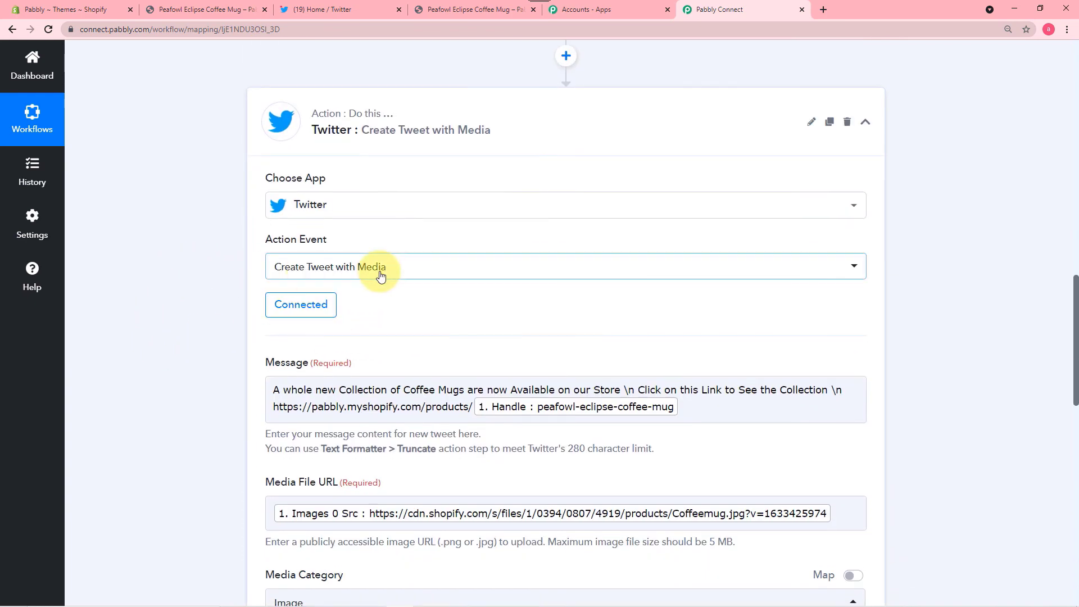
scroll(473, 305, down, 2)
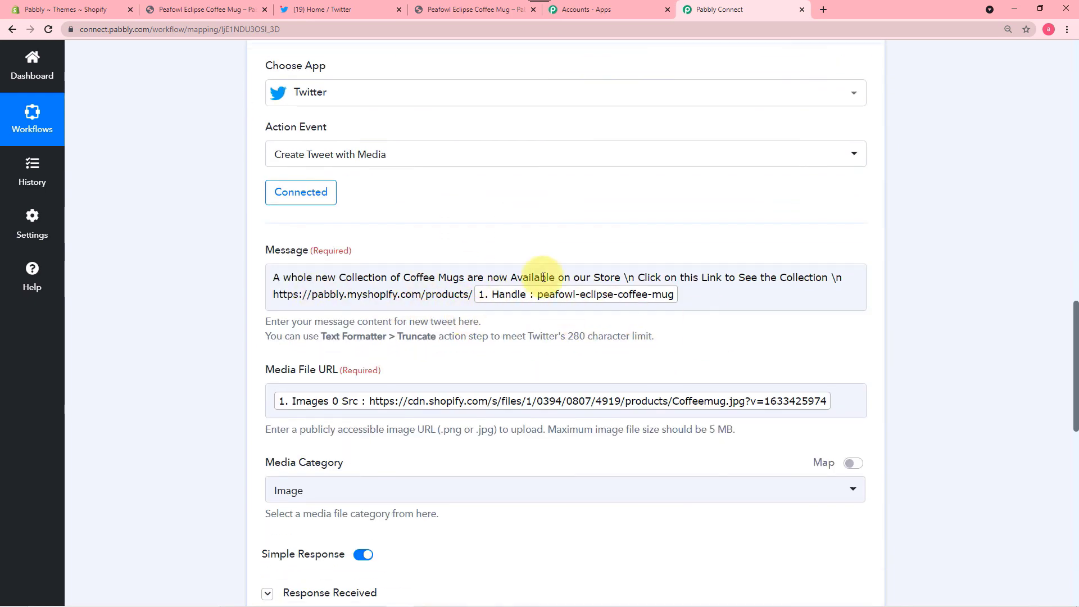
scroll(530, 329, down, 2)
scroll(416, 331, down, 6)
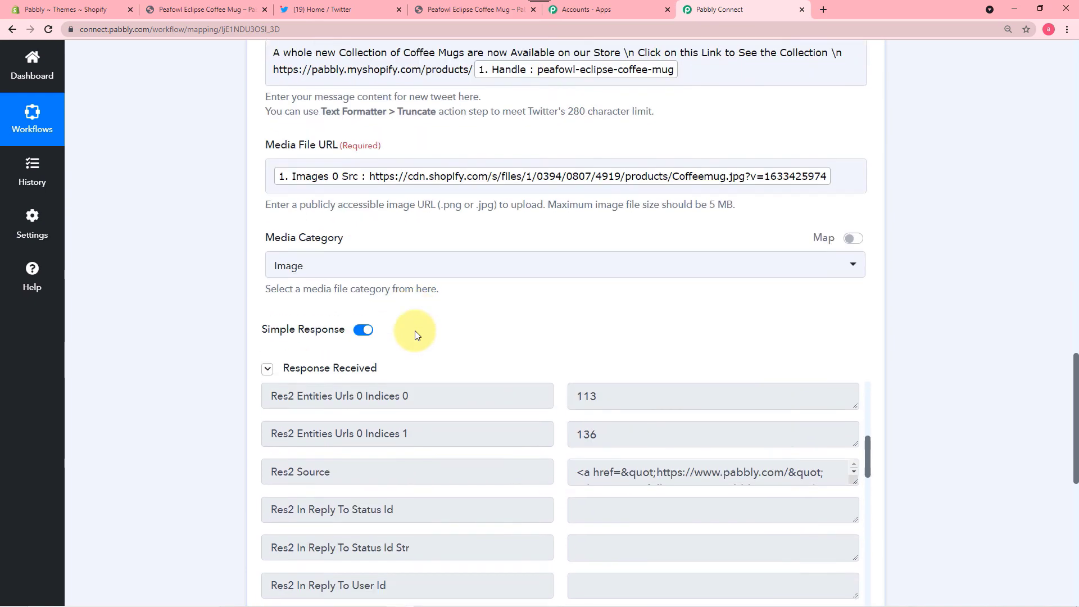
scroll(541, 346, down, 6)
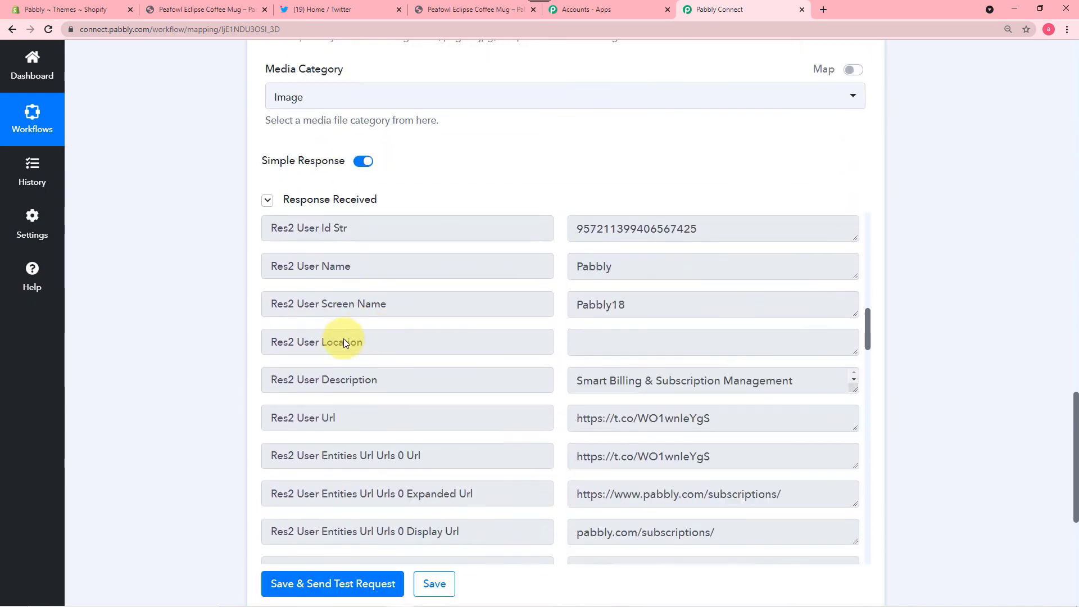
scroll(200, 335, down, 2)
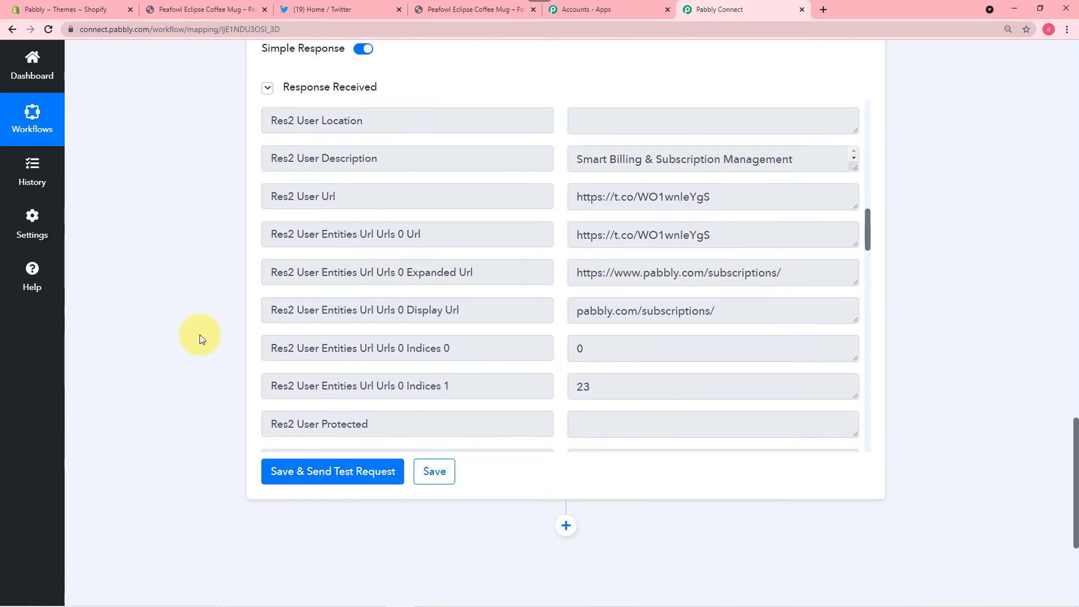
- Save the Twitter Create Tweet with Media action without sending another test request
click(444, 479)
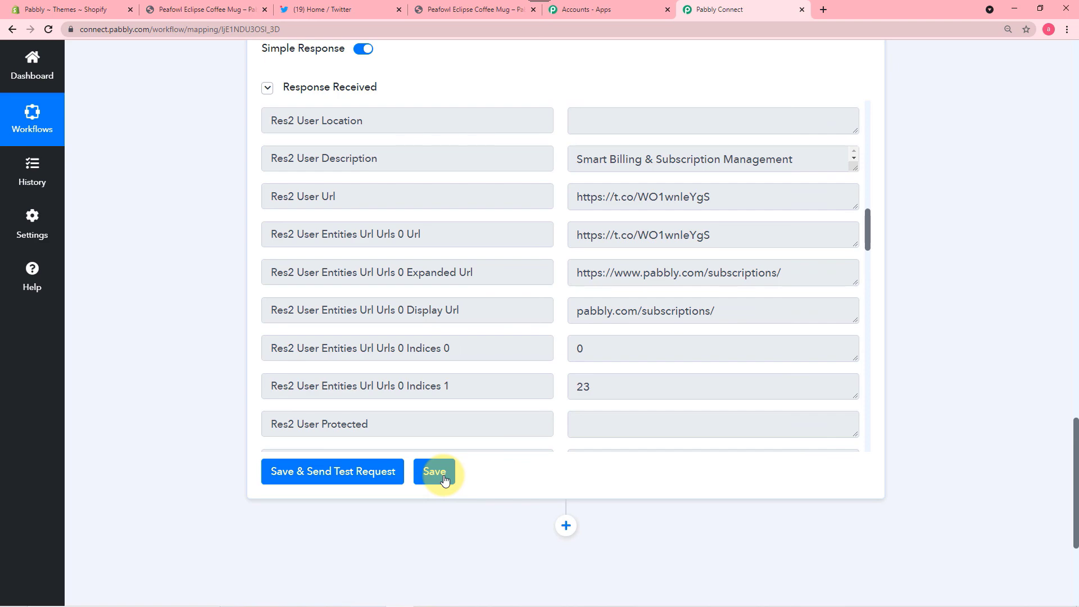
click(445, 479)
scroll(962, 434, up, 9)
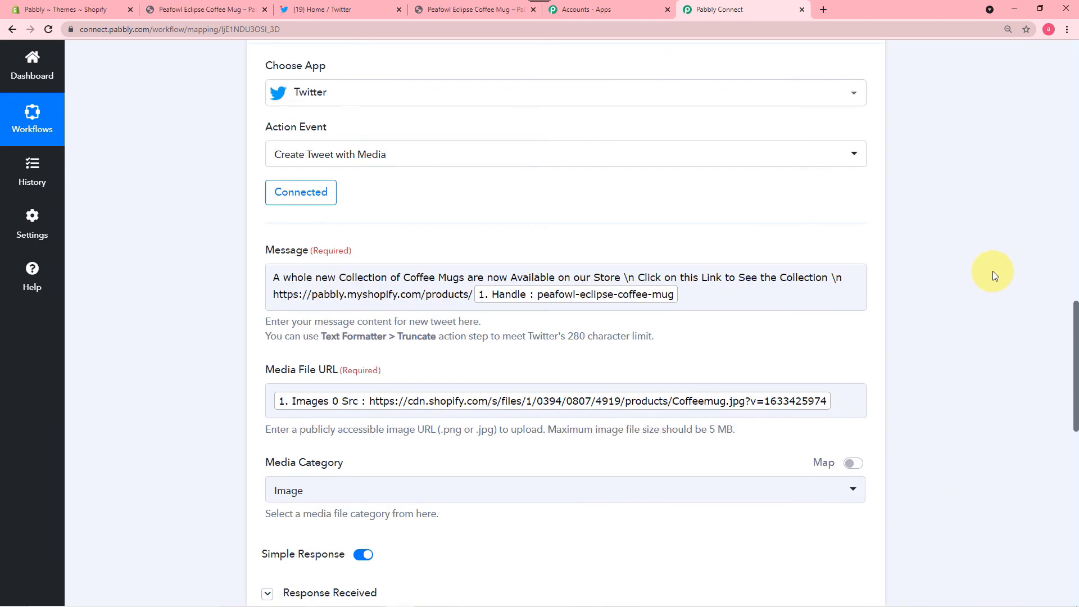
scroll(992, 271, up, 6)
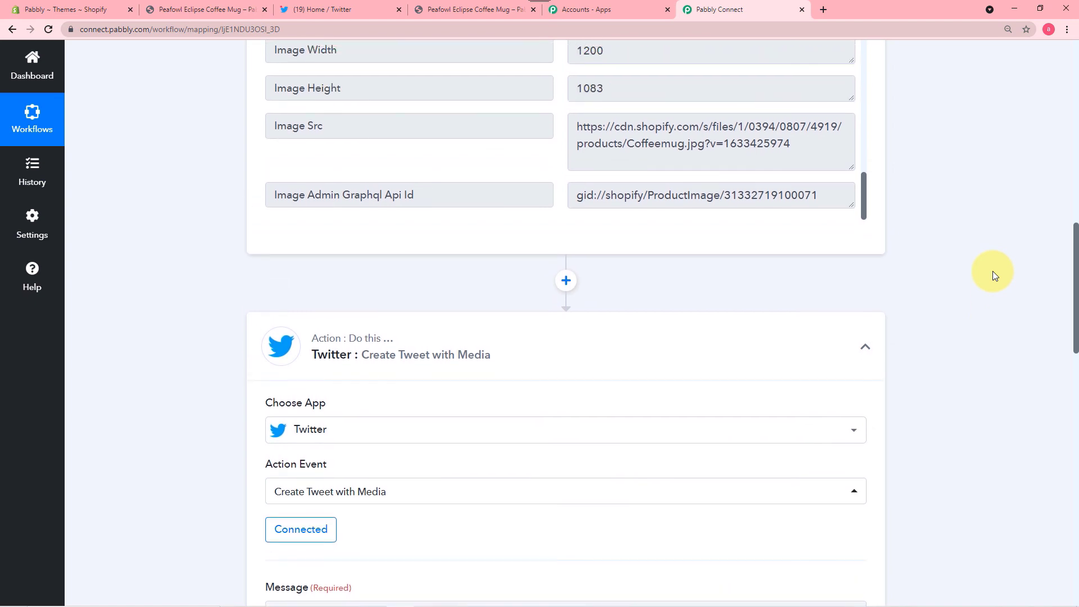
scroll(993, 274, up, 4)
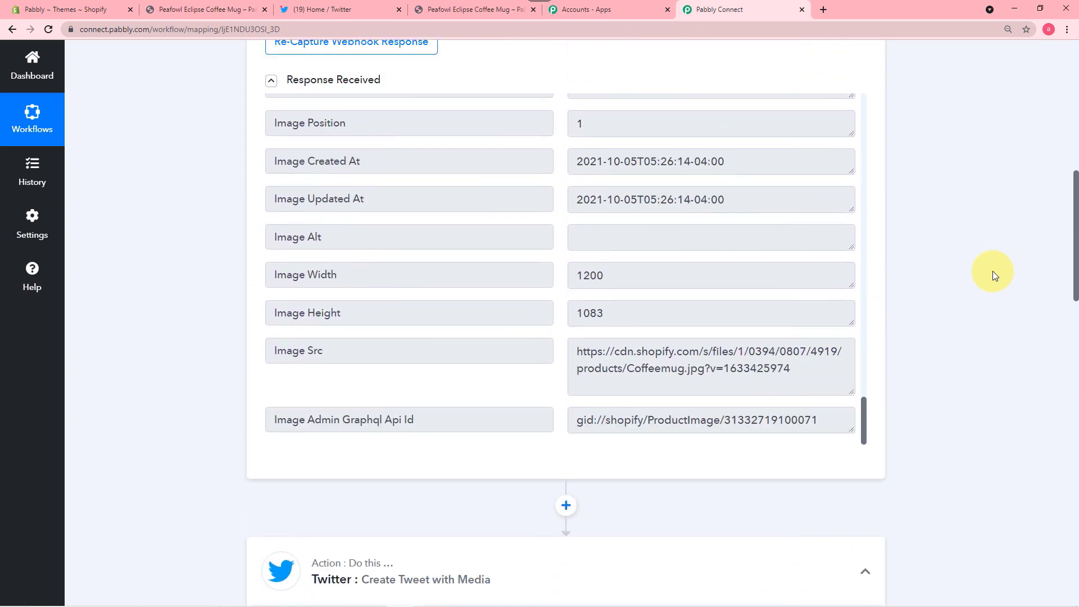
scroll(993, 274, up, 1)
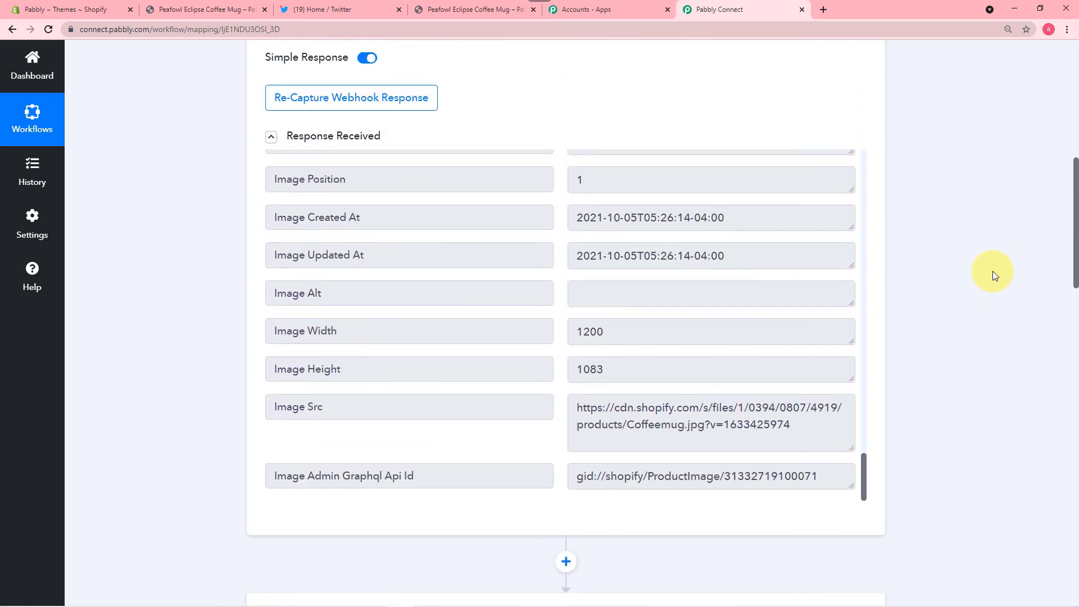